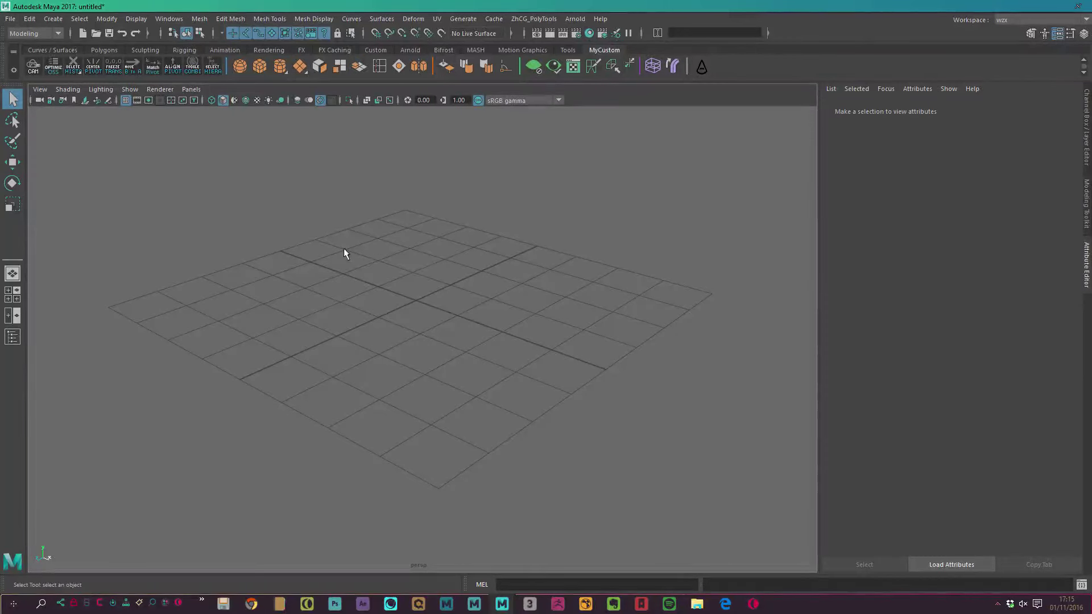
- Set the Maya project folder to Fuze > 01_Maya
mouse_move(429, 228)
alt+mouse_down()
mouse_move(421, 208)
mouse_move(460, 253)
mouse_move(460, 233)
mouse_move(434, 249)
mouse_move(335, 182)
alt+mouse_up()
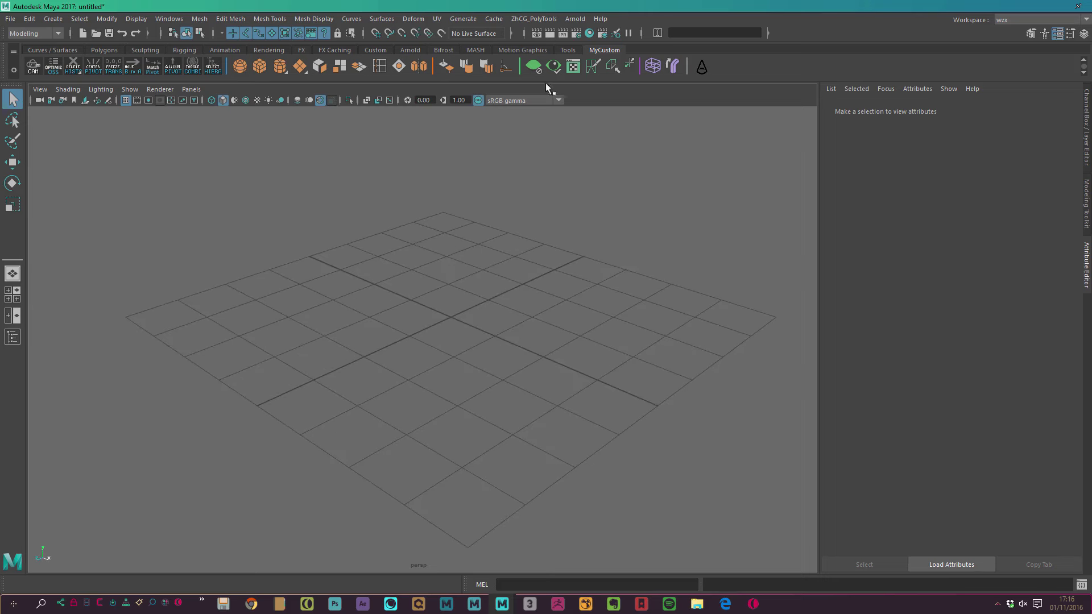
click(10, 22)
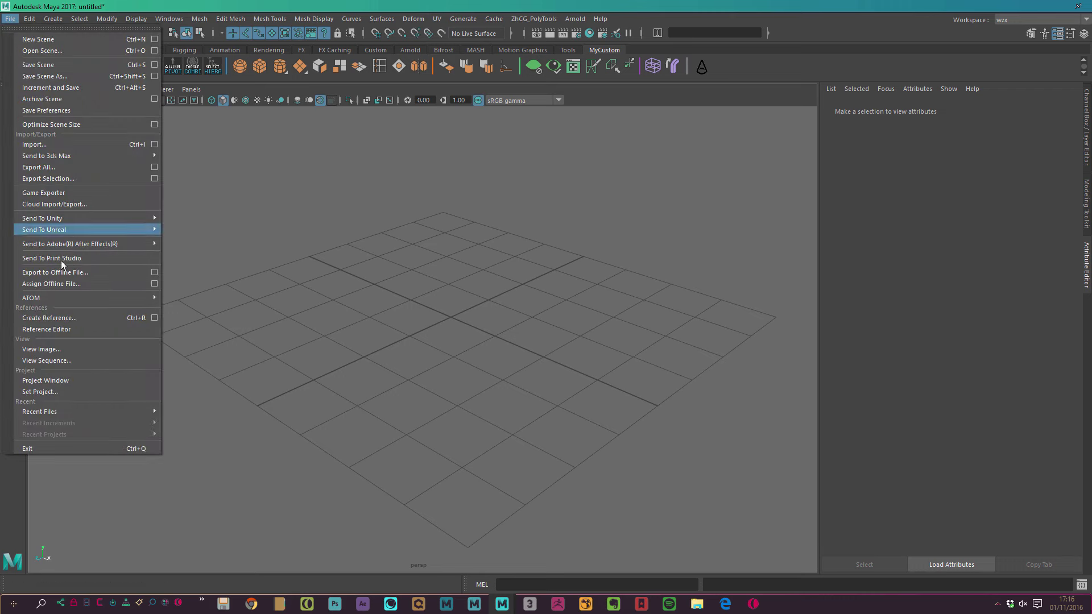
click(56, 391)
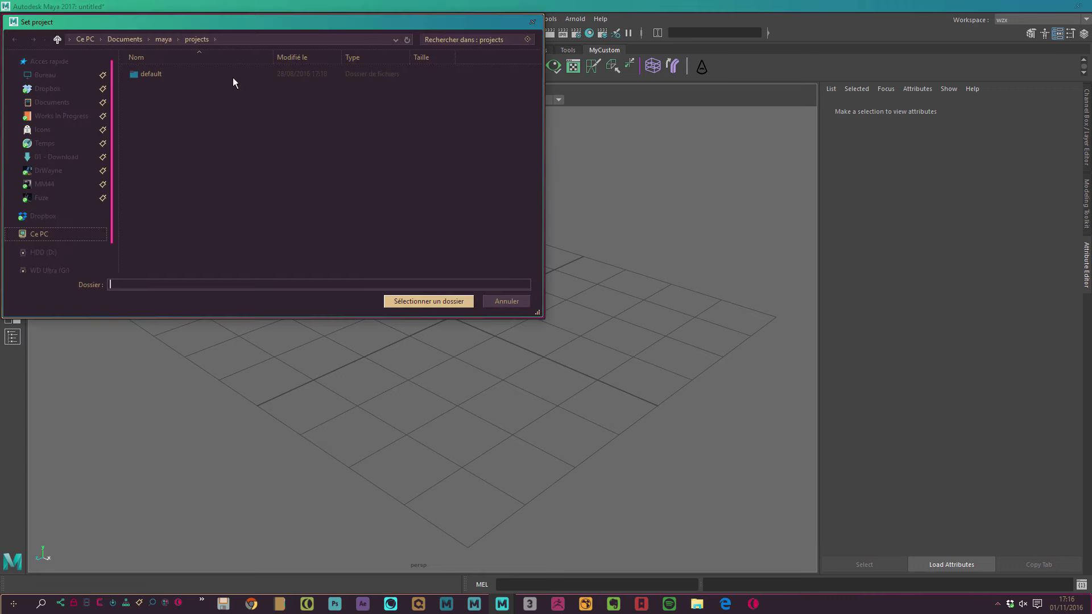
click(279, 278)
click(367, 178)
double_click(368, 179)
click(643, 381)
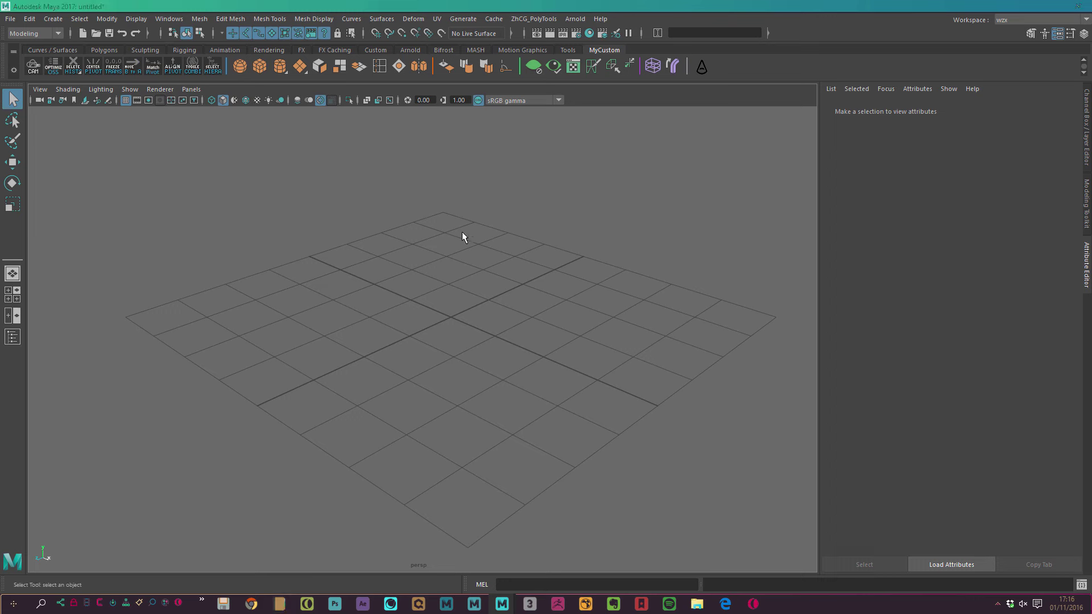
- Open a file browser on Fuze > 01_Maya in details view and enter scenes
key(ctrl+o)
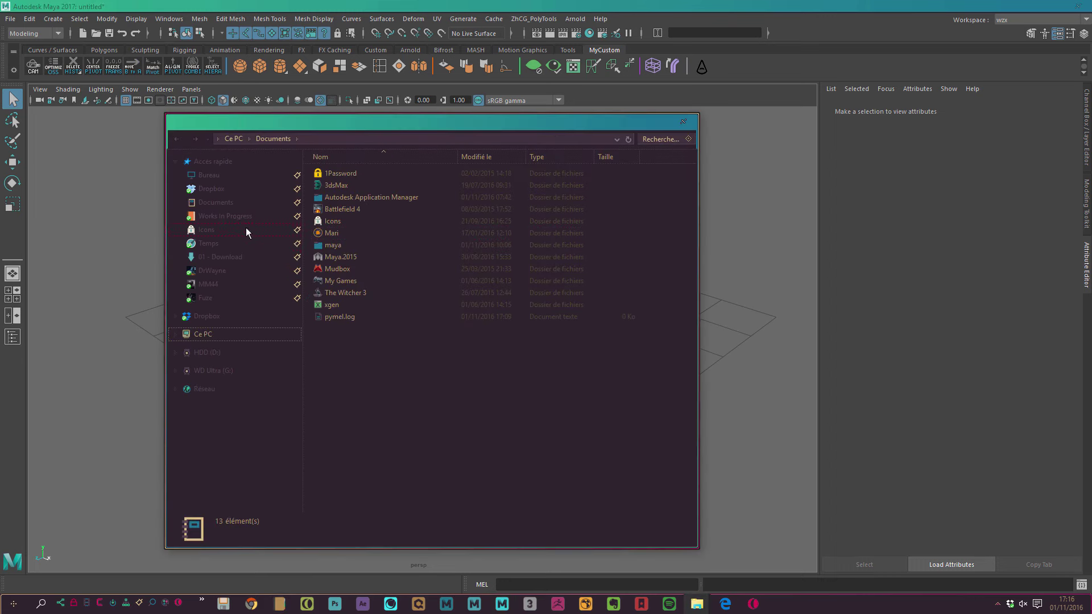
click(223, 297)
double_click(354, 199)
right_click(419, 257)
mouse_move(205, 316)
click(241, 325)
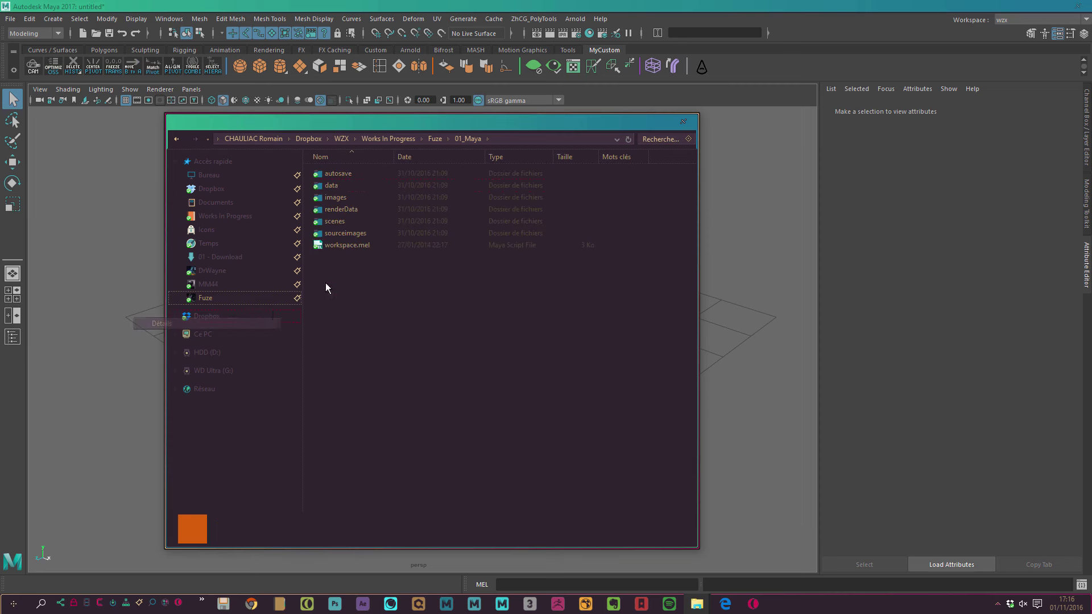
double_click(357, 220)
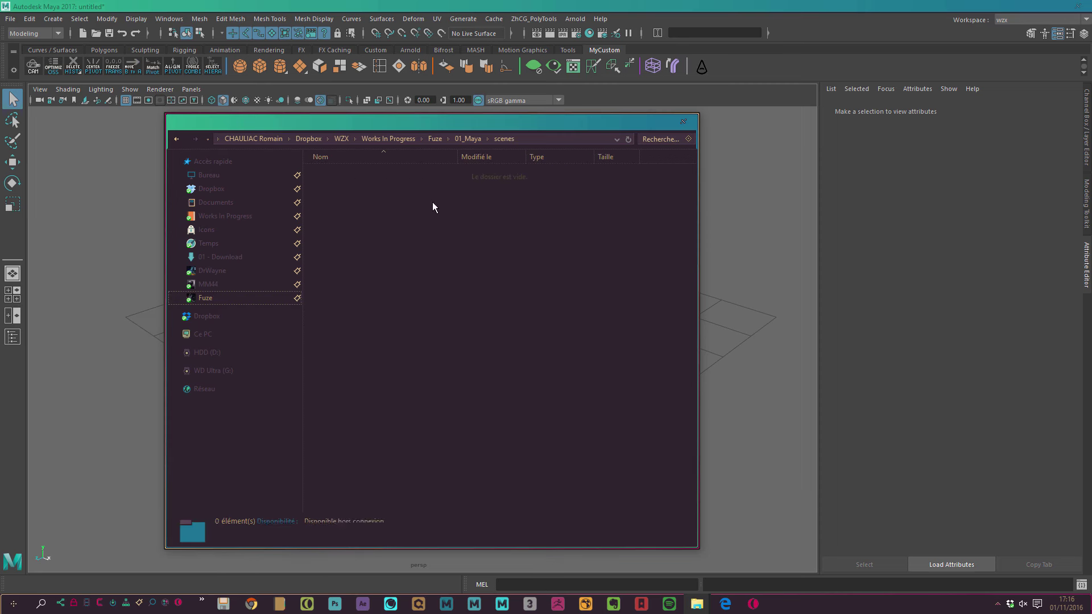
- Browse the 01_Maya subfolders autosave, sourceimages and scenes
click(471, 139)
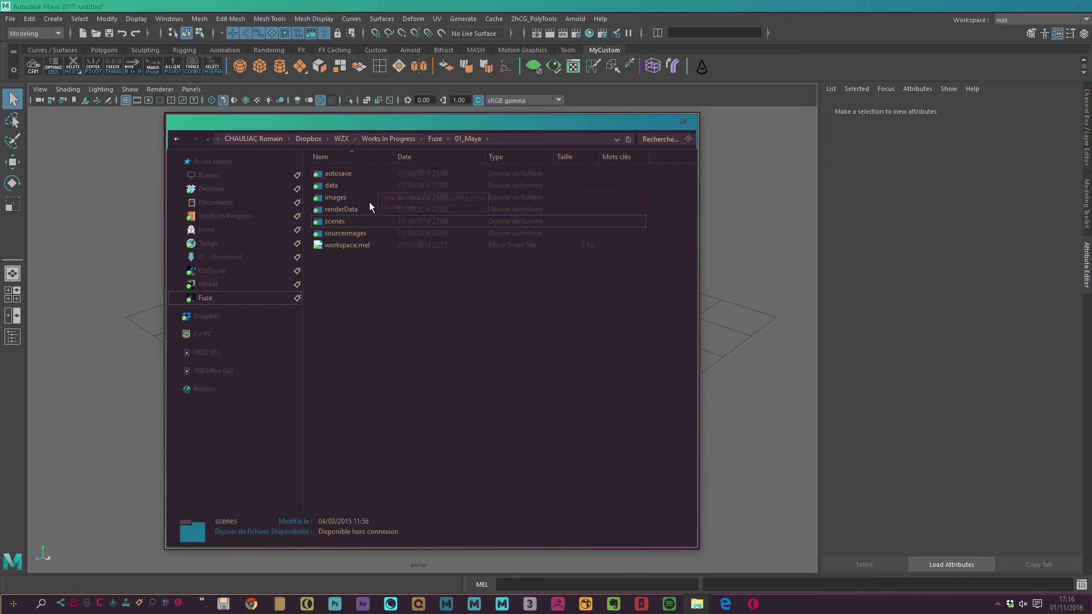
click(433, 139)
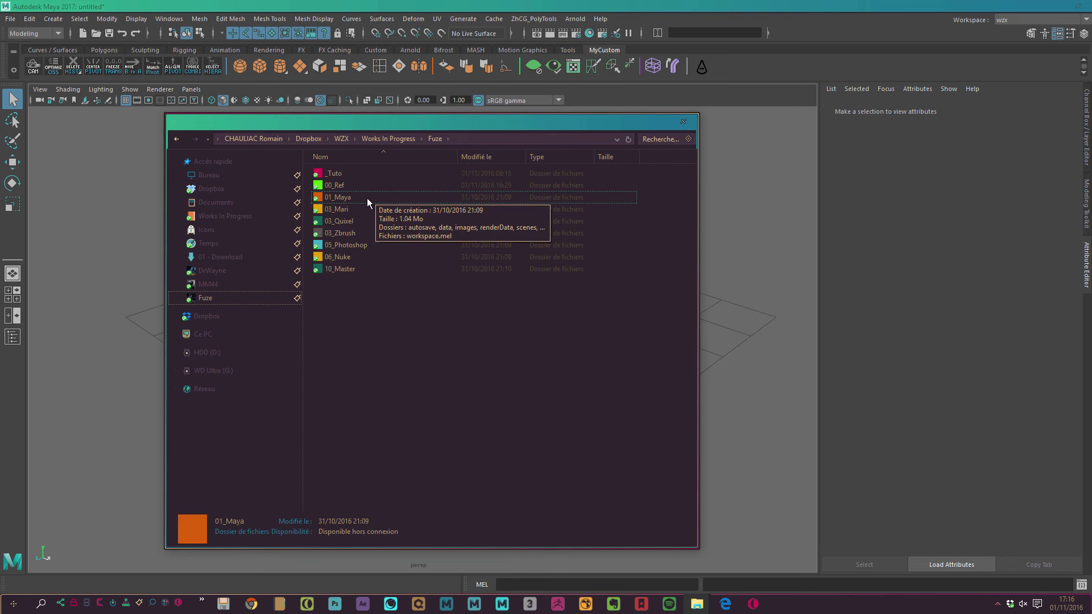
double_click(367, 197)
double_click(360, 173)
key(BackSpace)
double_click(355, 231)
key(BackSpace)
double_click(354, 220)
key(BackSpace)
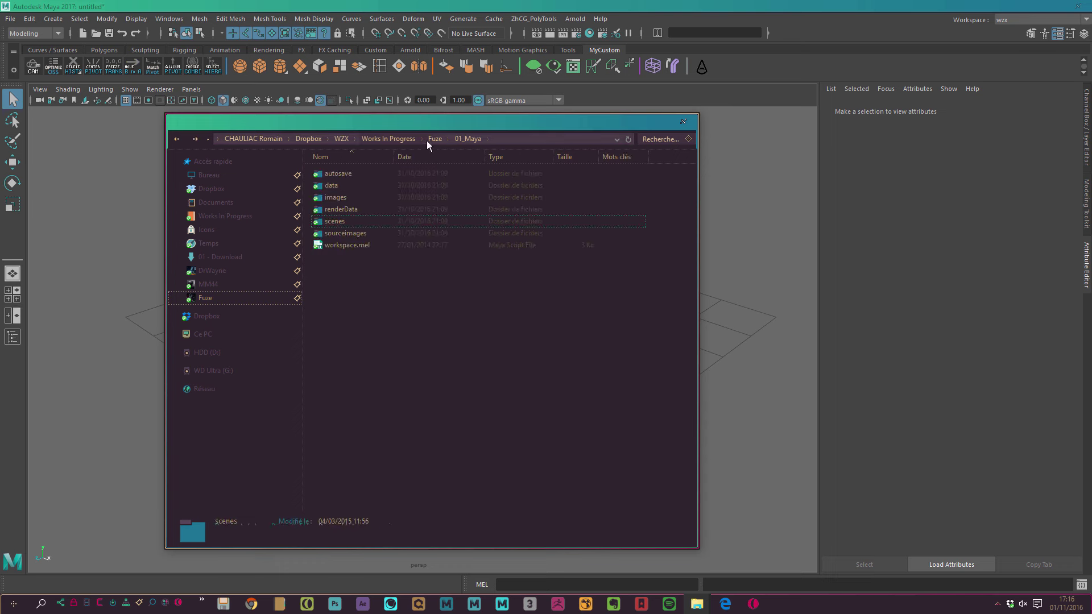
click(423, 313)
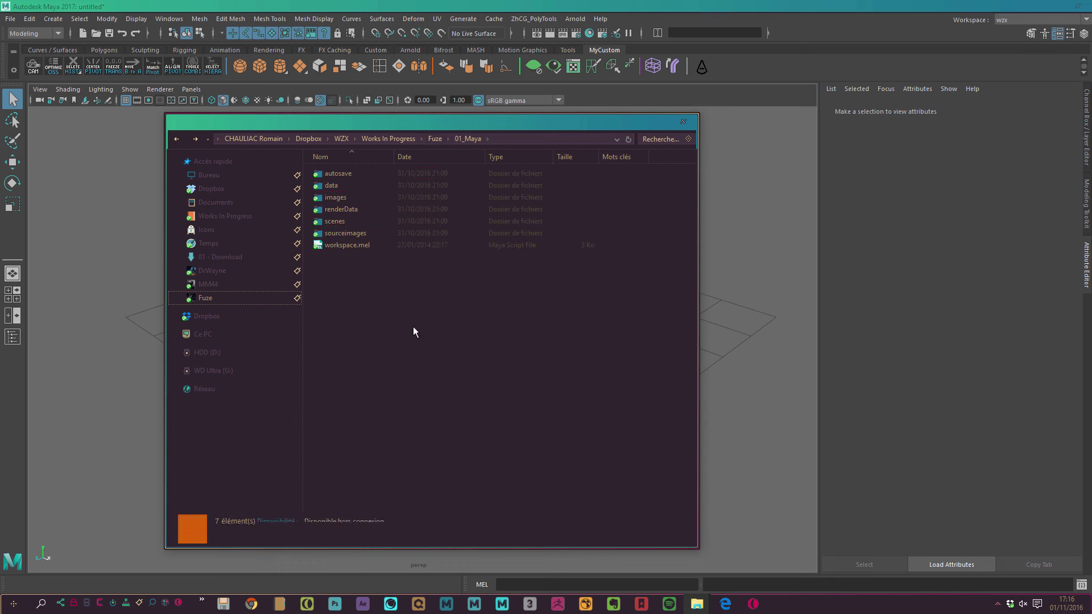
- Create a 01_MOD folder inside scenes and close the file browser
double_click(348, 220)
key(ctrl+shift+n)
text(01_MOD)
key(Return)
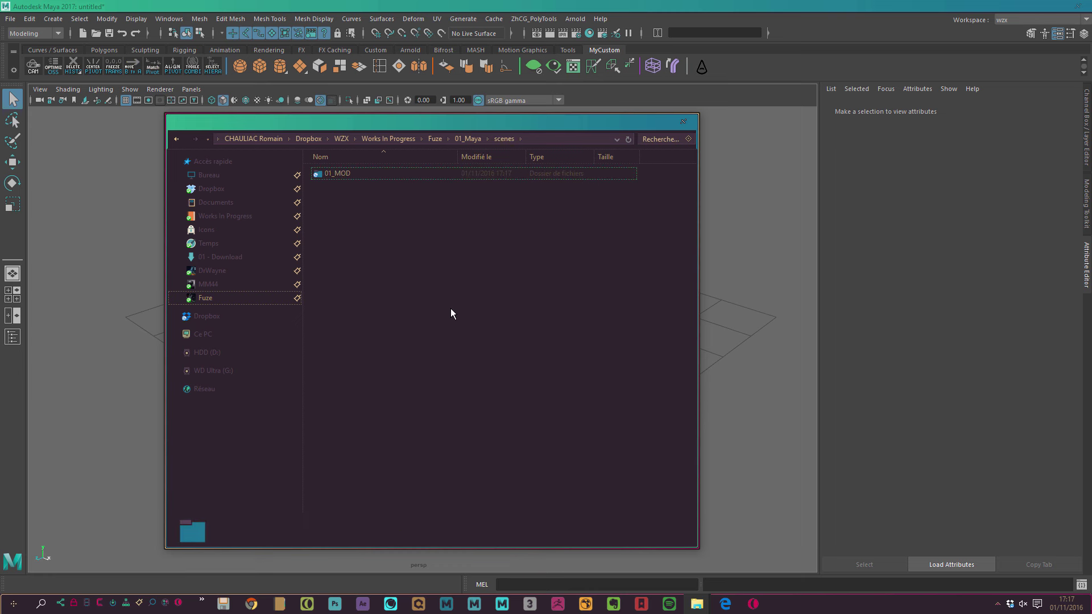
click(461, 212)
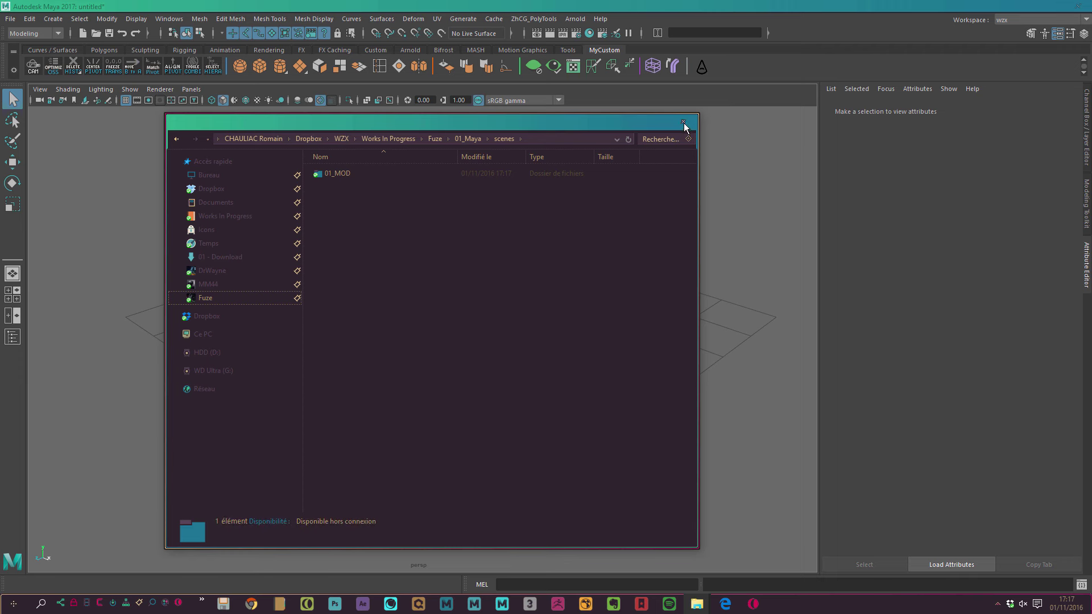
click(682, 121)
alt+drag(489, 279, 476, 230)
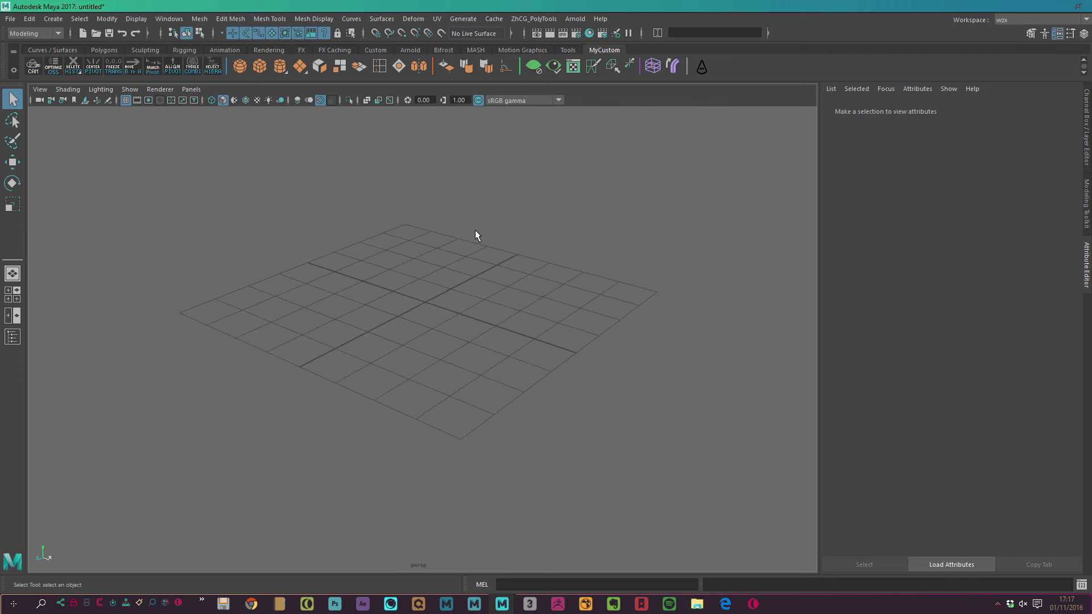
- Save the scene as Bullets_mod_001.mb (Maya Binary) in the 01_MOD folder
key(ctrl+shift+s)
double_click(352, 154)
click(343, 354)
drag(432, 112, 413, 161)
text(Bullets_mod_001)
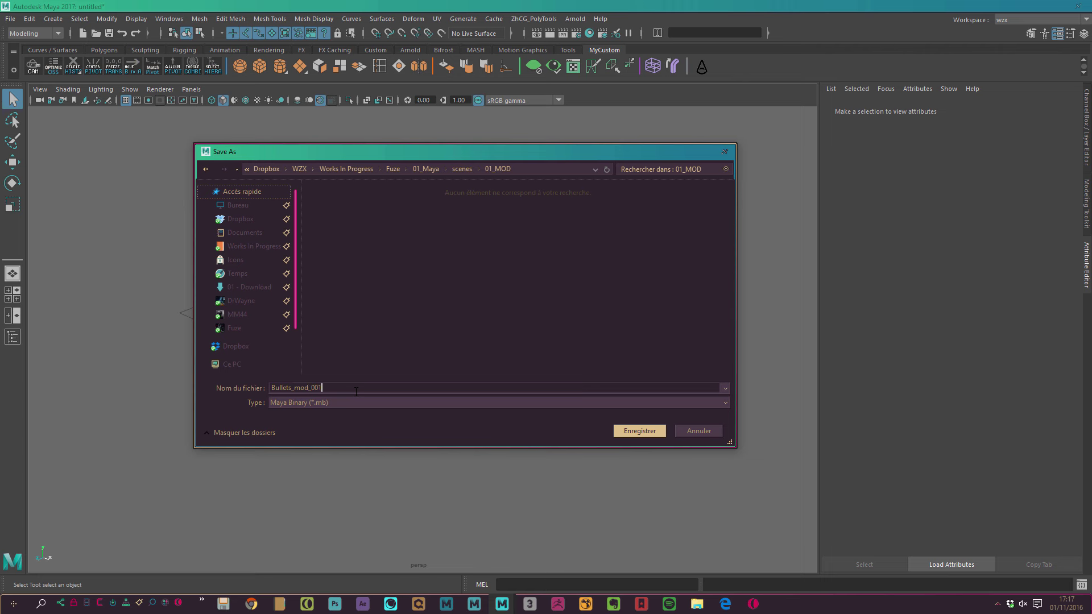
key(Return)
- Switch Maya to the four-view layout and bring up the References image folder
mouse_move(472, 290)
alt+mouse_down()
mouse_move(458, 245)
mouse_move(519, 252)
alt+mouse_up()
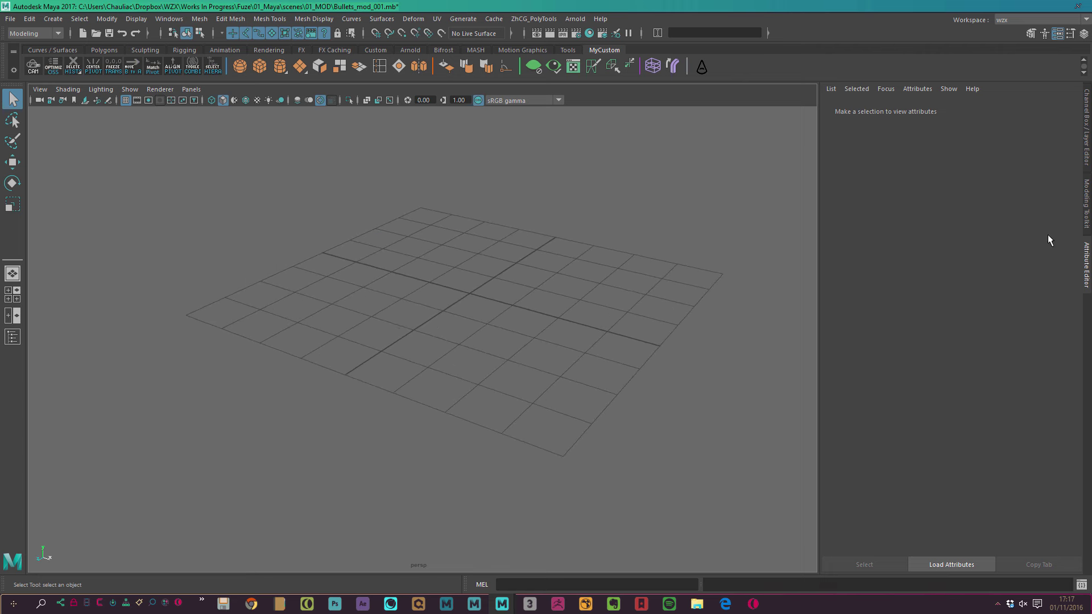
alt+right_drag(708, 279, 476, 261)
key(space)
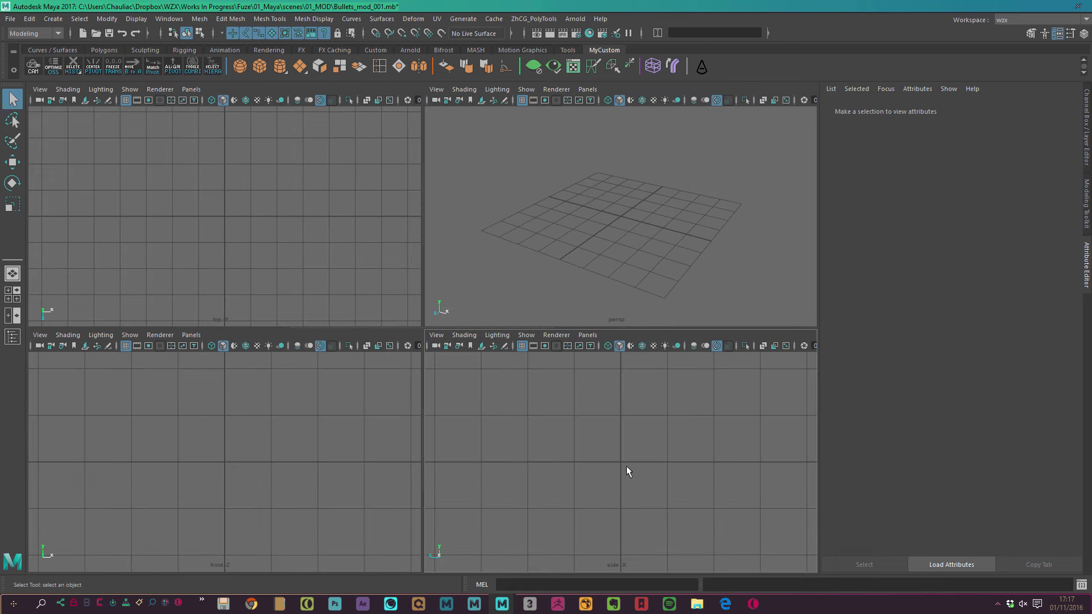
alt+drag(564, 262, 614, 203)
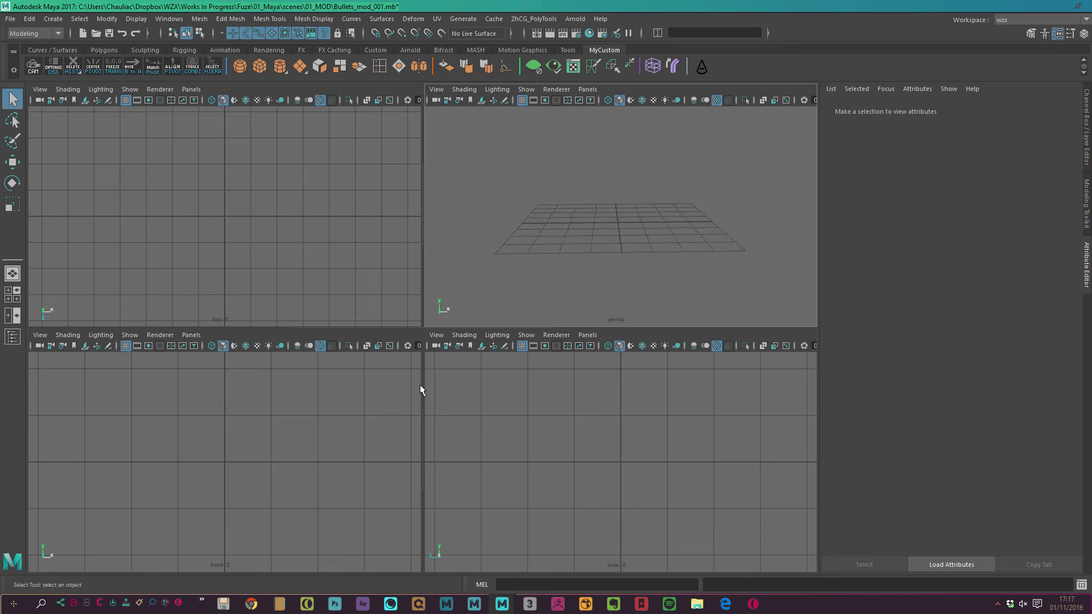
scroll(180, 391, down, 5)
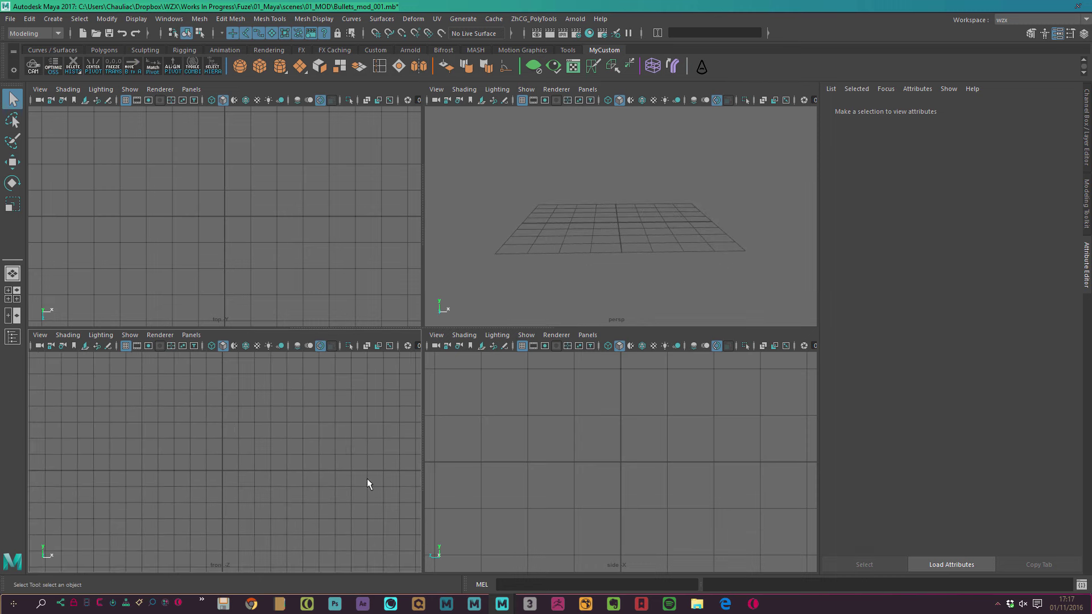
click(697, 603)
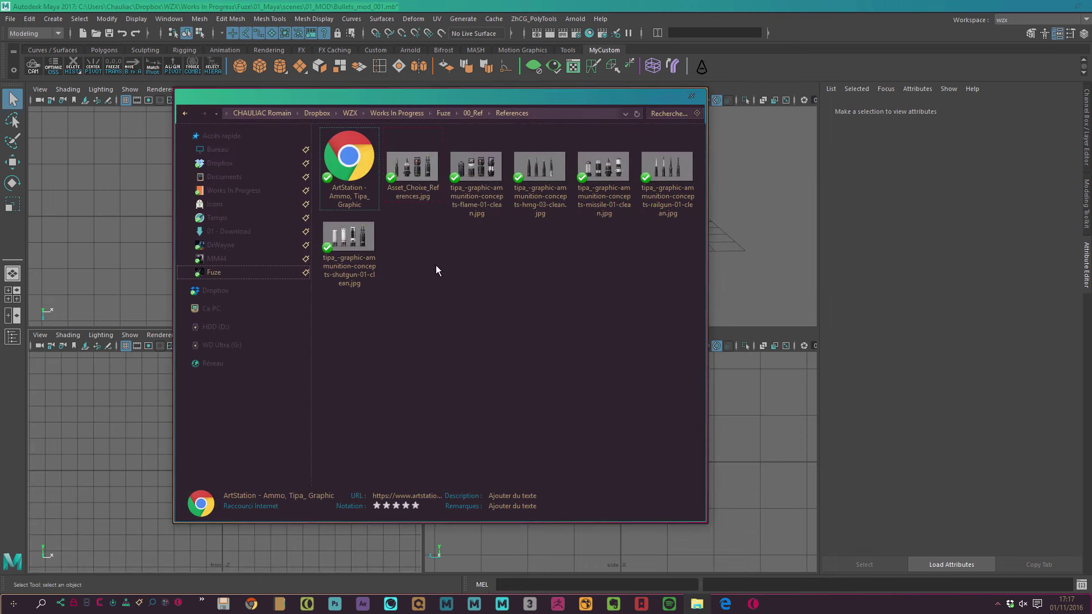
- View the flame ammunition concept and other references, then maximize the ArtStation Ammo page
double_click(467, 179)
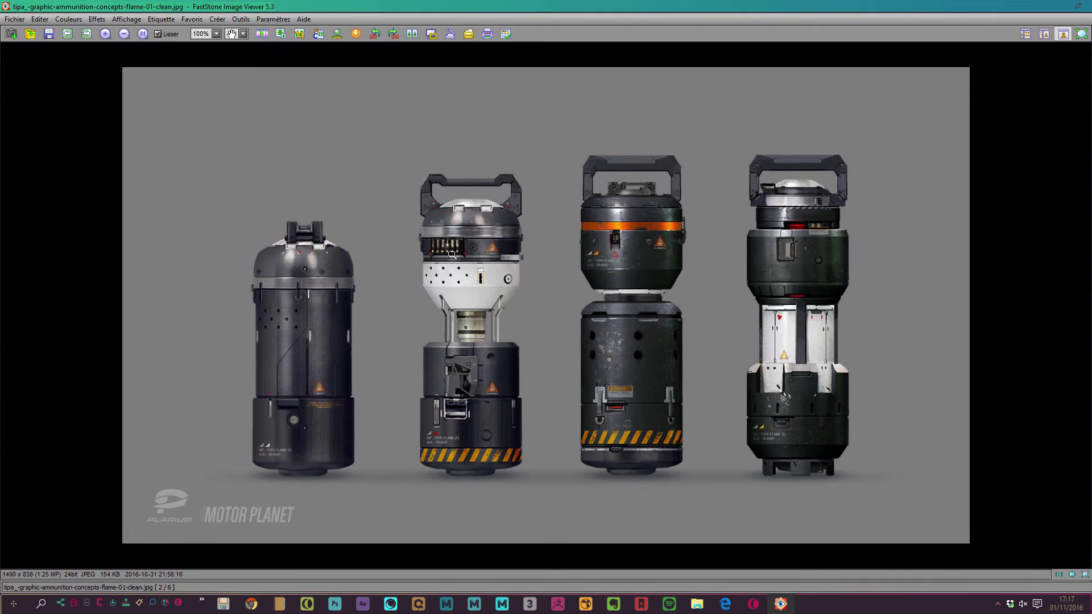
scroll(452, 254, down, 1)
scroll(452, 255, up, 1)
scroll(452, 255, down, 1)
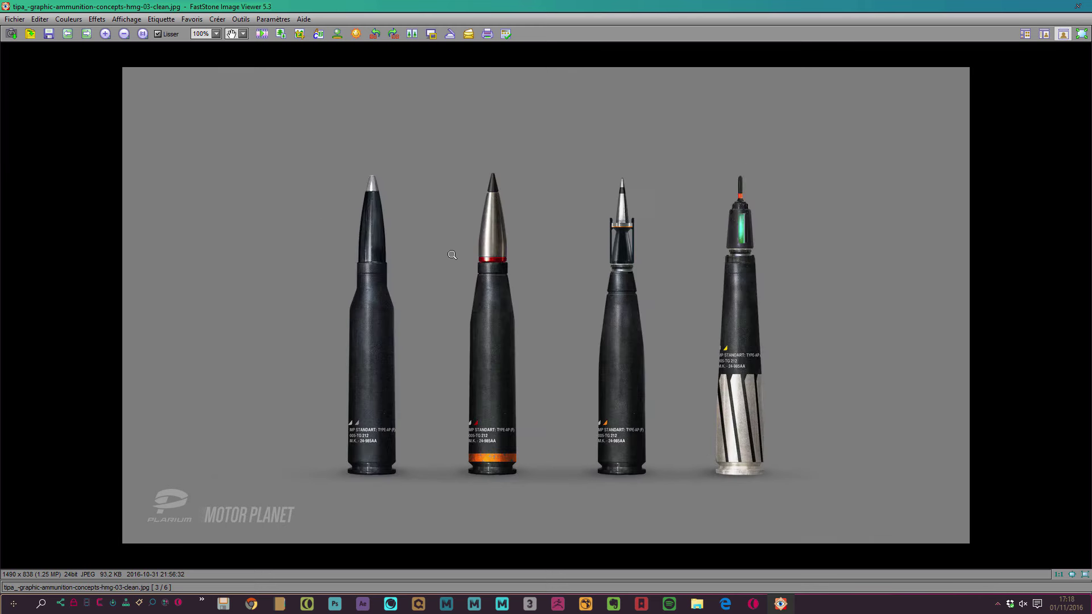
scroll(452, 255, down, 1)
scroll(452, 255, down, 1)
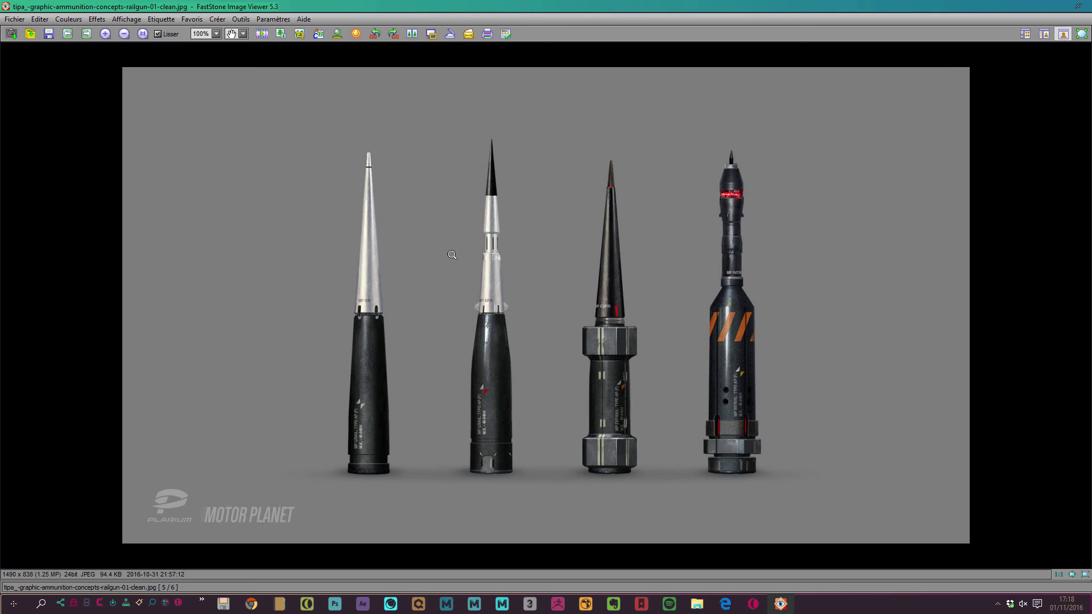
scroll(452, 255, up, 1)
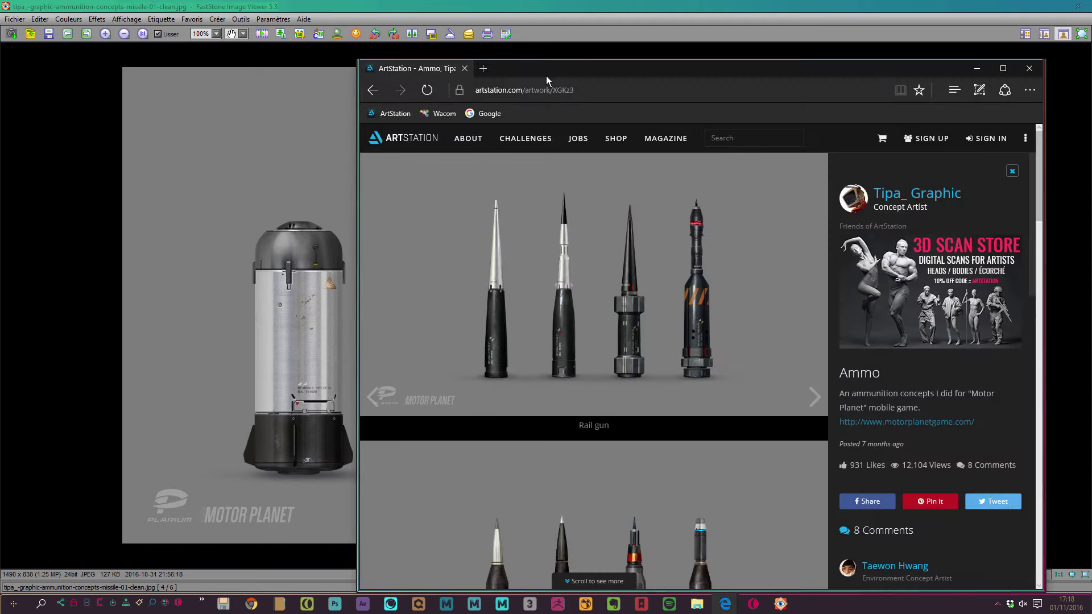
drag(546, 68, 433, 1)
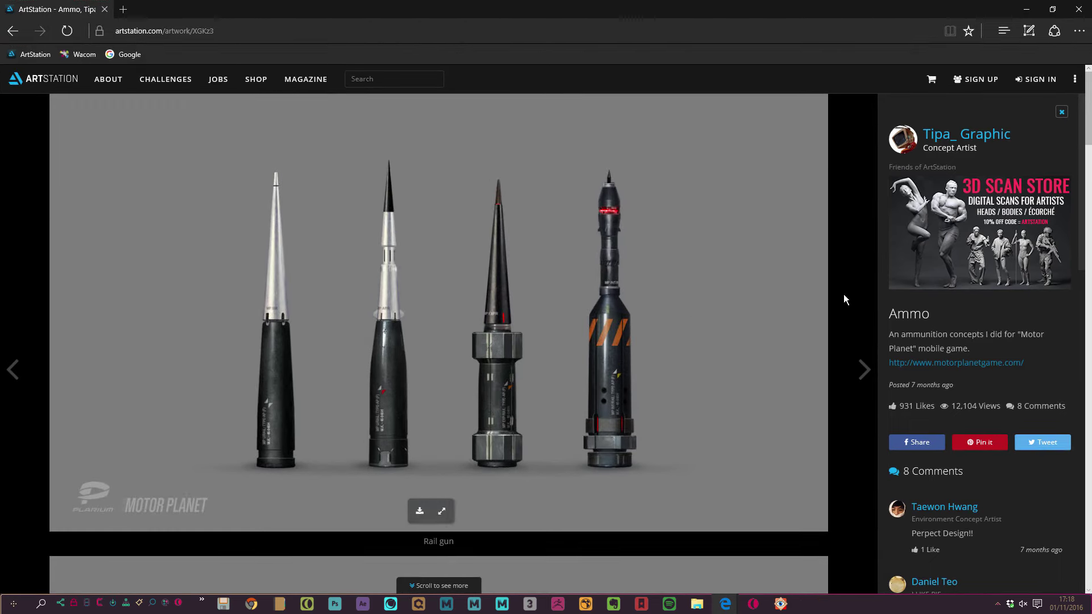
scroll(844, 294, down, 3)
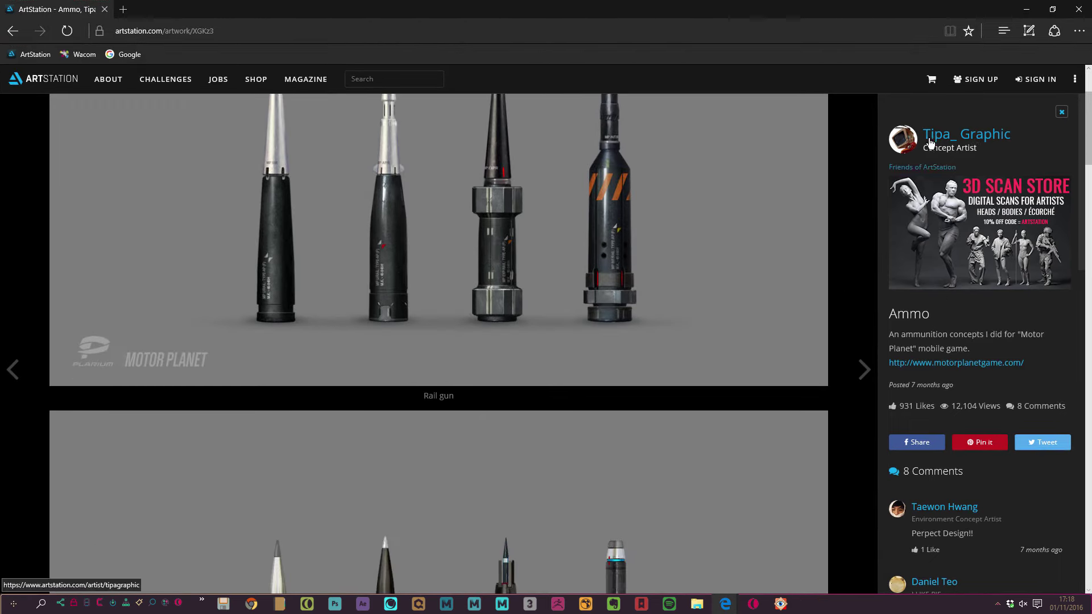
middle_click(841, 206)
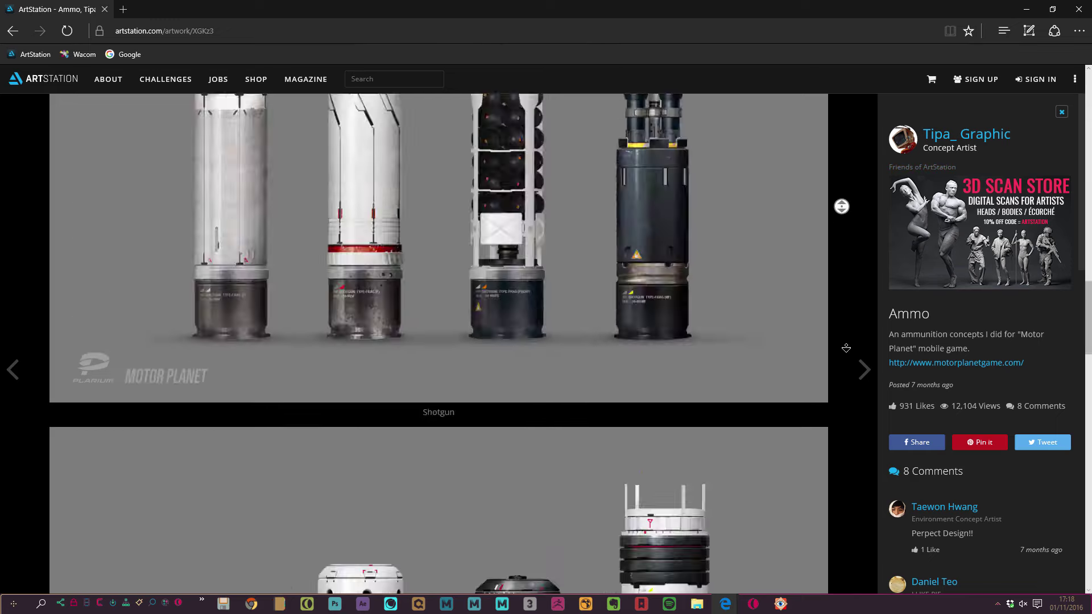
middle_click(802, 413)
scroll(829, 279, up, 10)
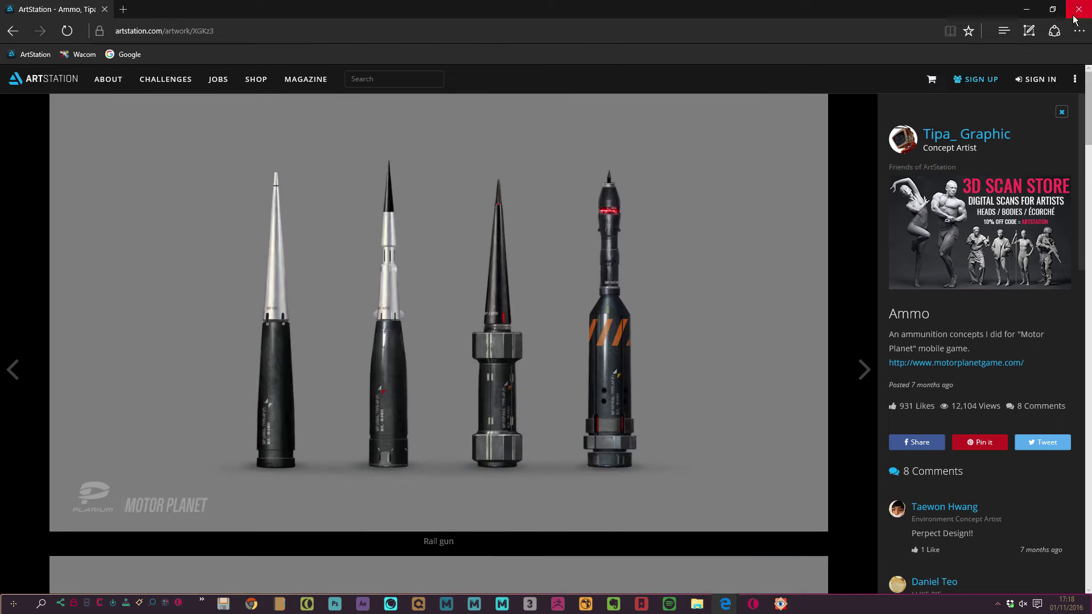
key(alt+Tab)
- Review Asset_Choixe_References.jpg full-screen in FastStone, then close the viewer
drag(517, 7, 530, 85)
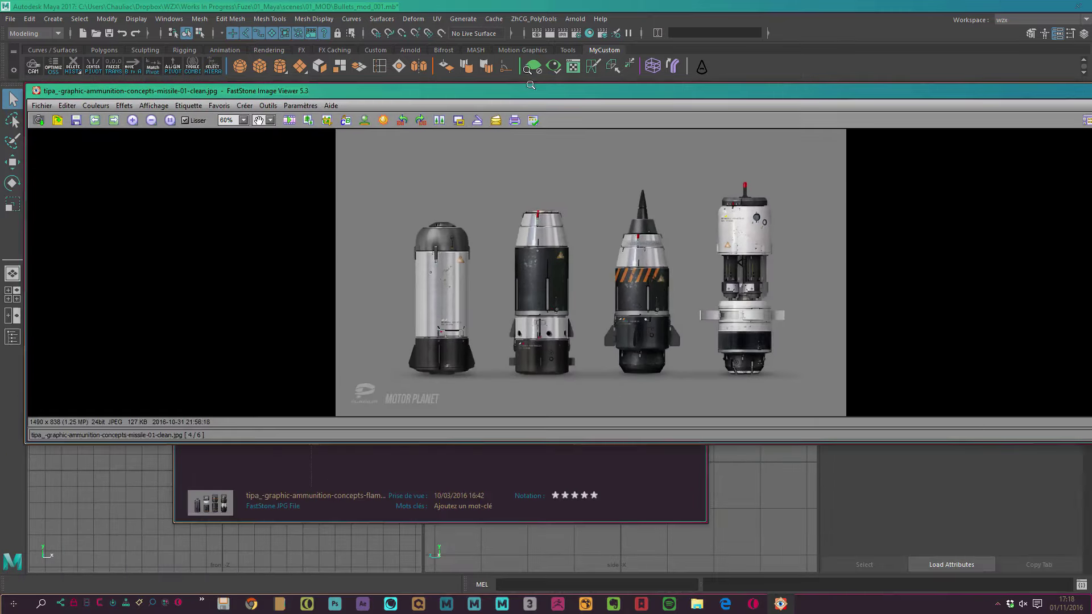
double_click(530, 85)
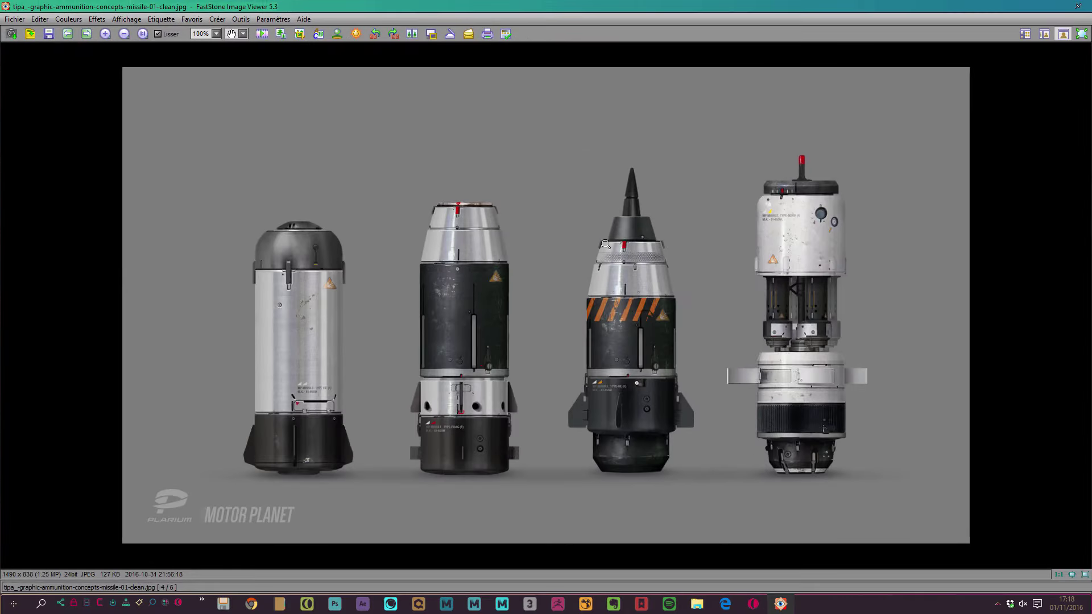
key(Right)
key(Left)
key(Left)
key(Left)
key(Left)
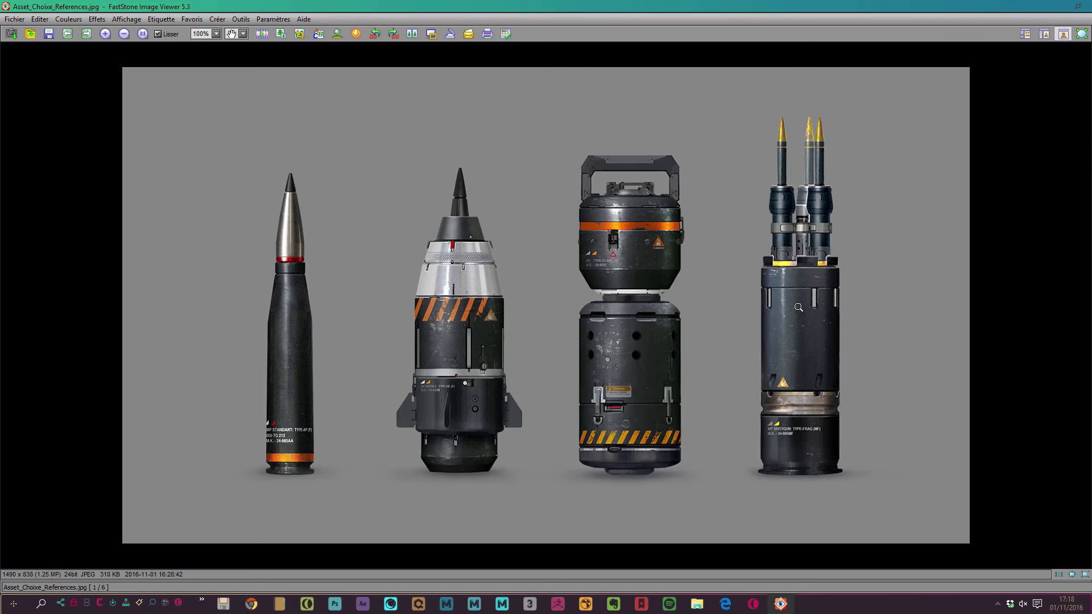
click(1081, 5)
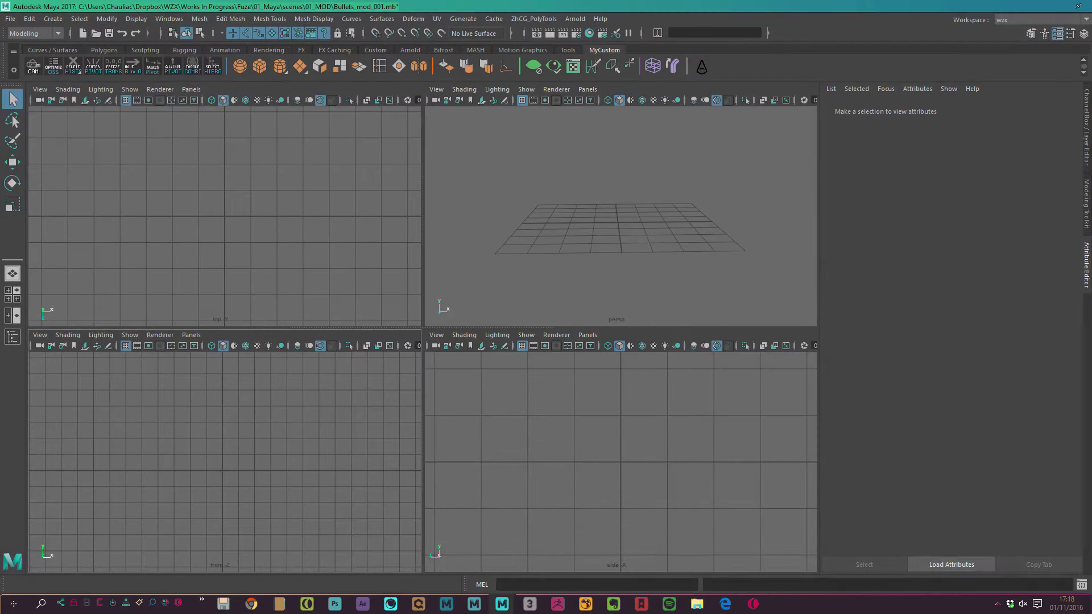
- Create an image plane loading the bullet reference from 00_Ref > References
click(86, 346)
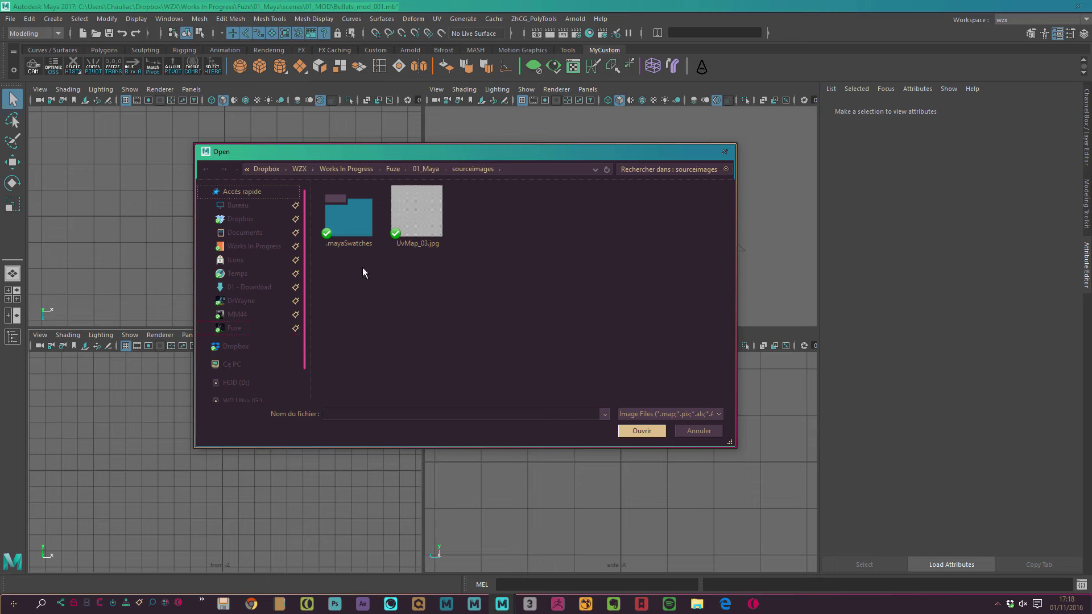
click(395, 169)
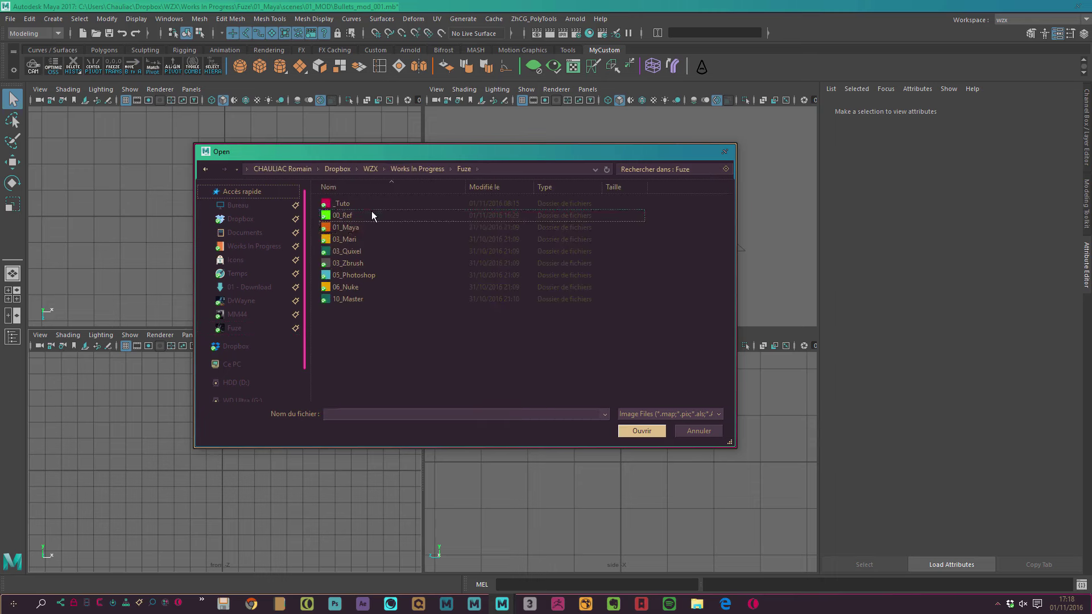
double_click(373, 215)
double_click(434, 221)
click(421, 228)
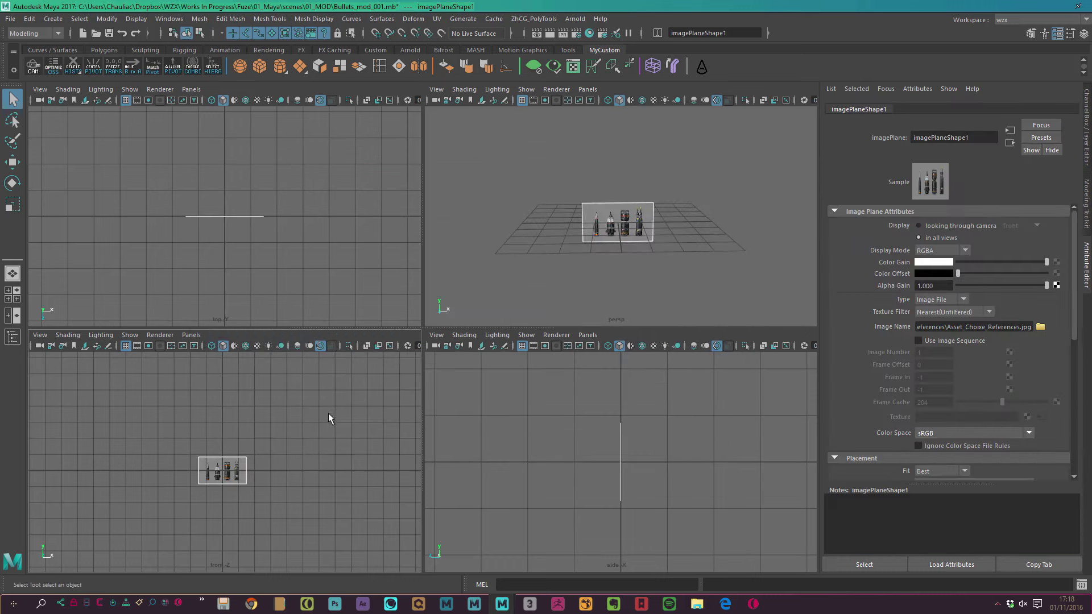
- Scale the image plane up and raise it above the grid
key(r)
middle_drag(328, 413, 447, 393)
key(f)
alt+drag(568, 256, 603, 262)
alt+right_drag(603, 262, 625, 268)
alt+drag(625, 268, 607, 270)
key(w)
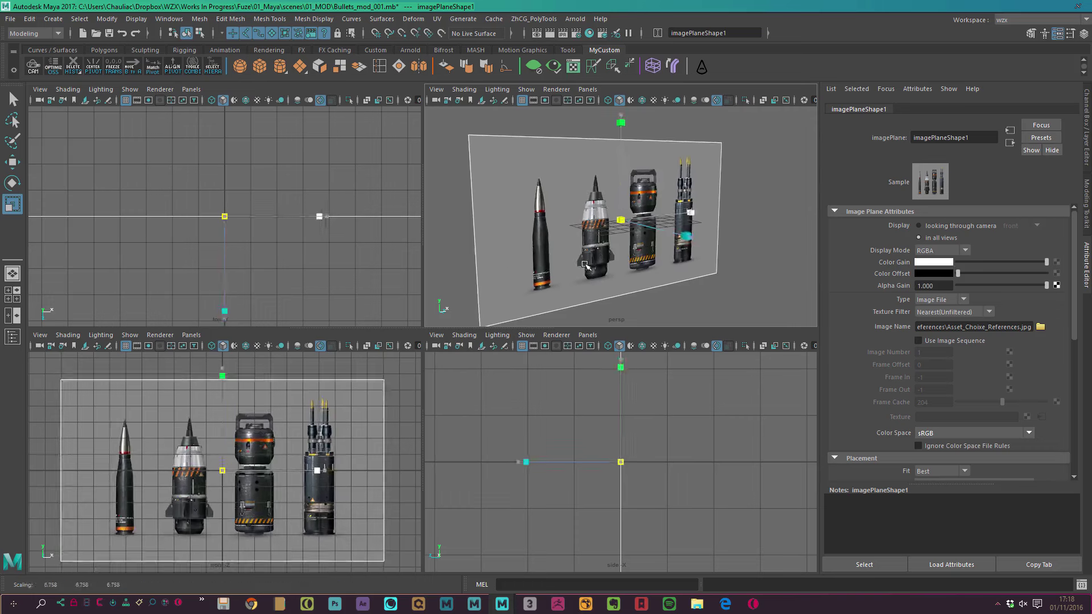
mouse_move(622, 202)
mouse_down()
mouse_move(627, 135)
mouse_move(671, 171)
mouse_move(632, 166)
mouse_move(618, 200)
mouse_up()
- Maximize the perspective view and frame it on the bullet references
alt+drag(678, 221, 594, 190)
key(space)
key(f)
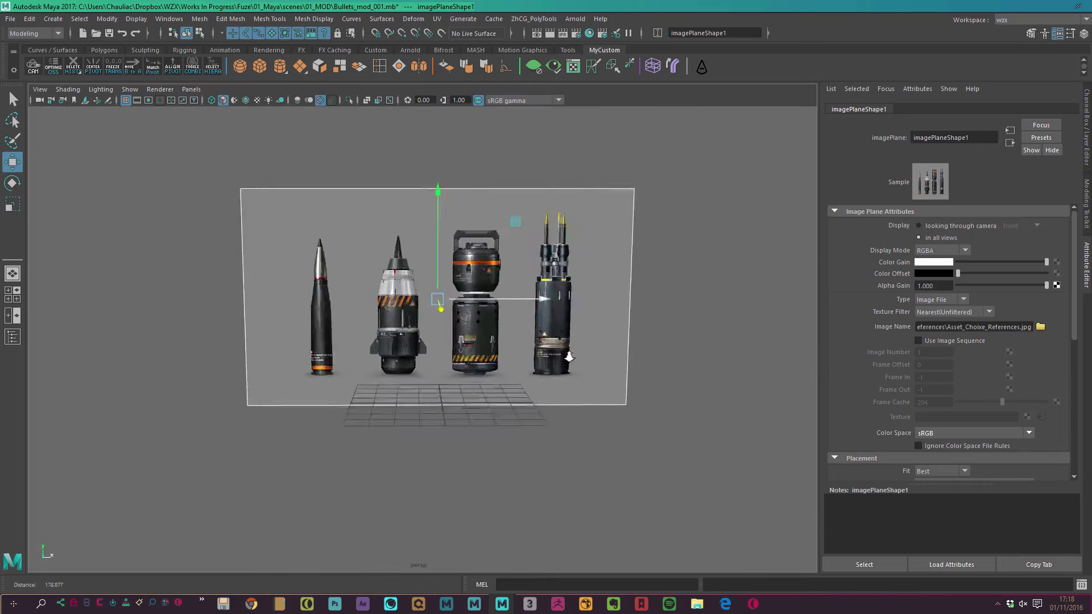
scroll(568, 357, up, 2)
scroll(625, 318, up, 2)
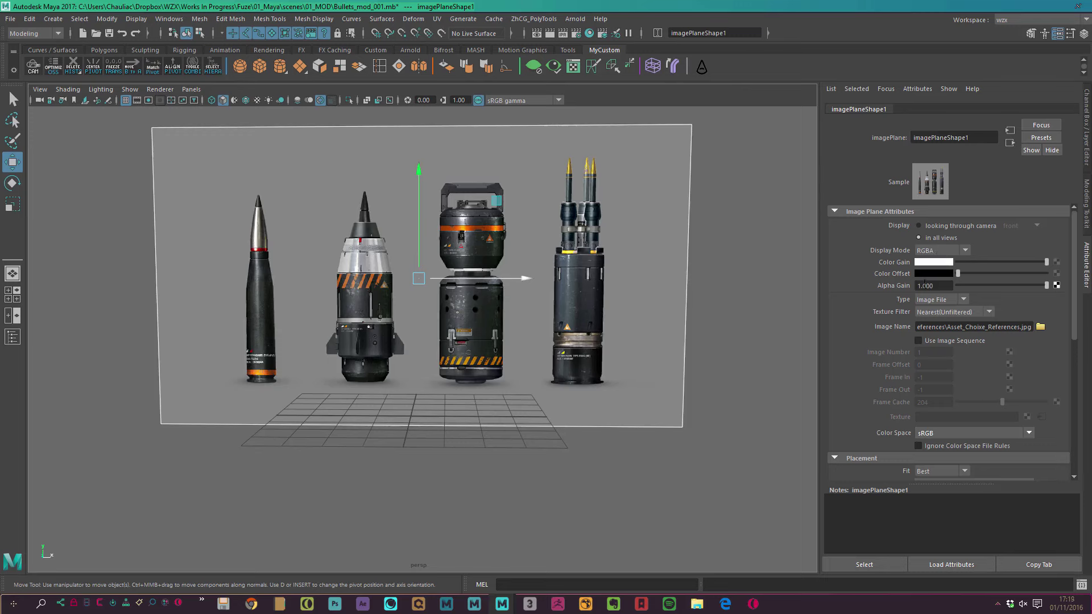
mouse_move(641, 321)
alt+mouse_down()
mouse_move(677, 314)
mouse_move(376, 316)
mouse_move(432, 363)
mouse_move(513, 403)
alt+mouse_up()
scroll(555, 455, up, 2)
scroll(592, 456, up, 2)
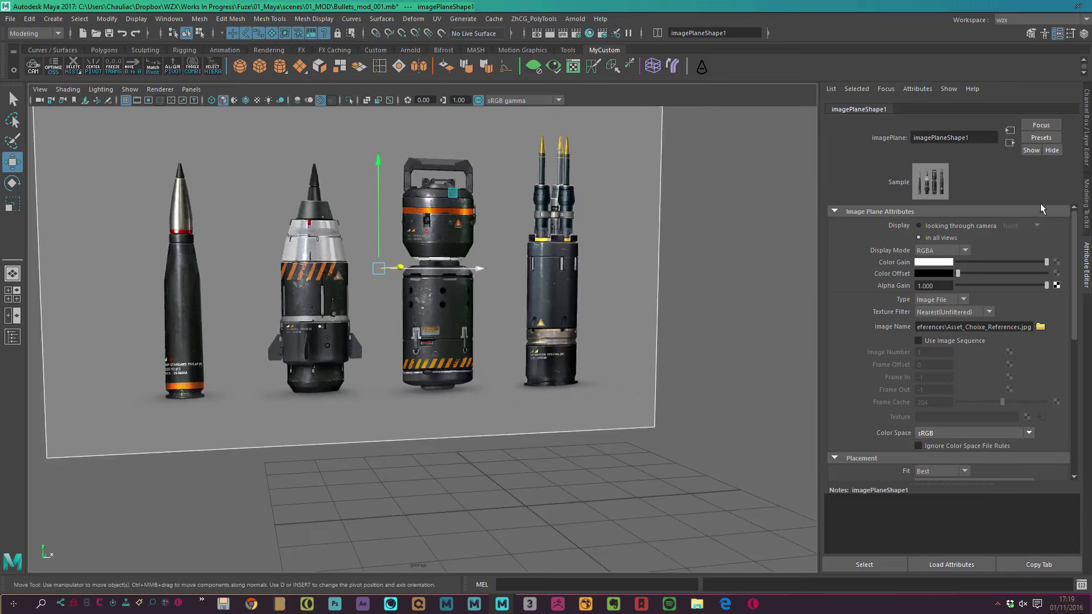
- Put the image plane on a new display layer img_plane_lyr set to reference
click(1088, 164)
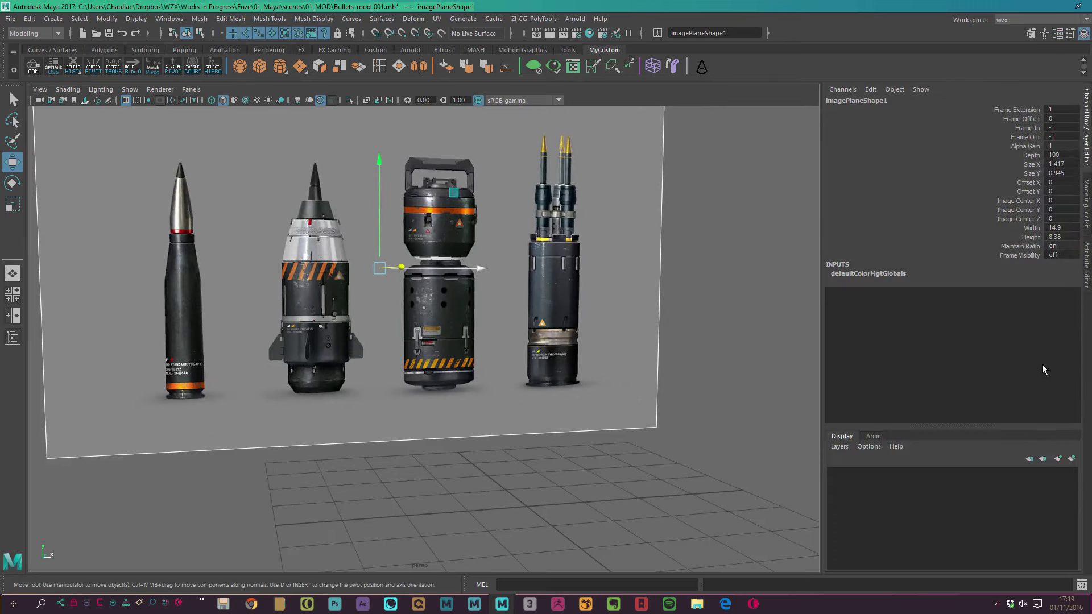
click(1071, 459)
double_click(895, 475)
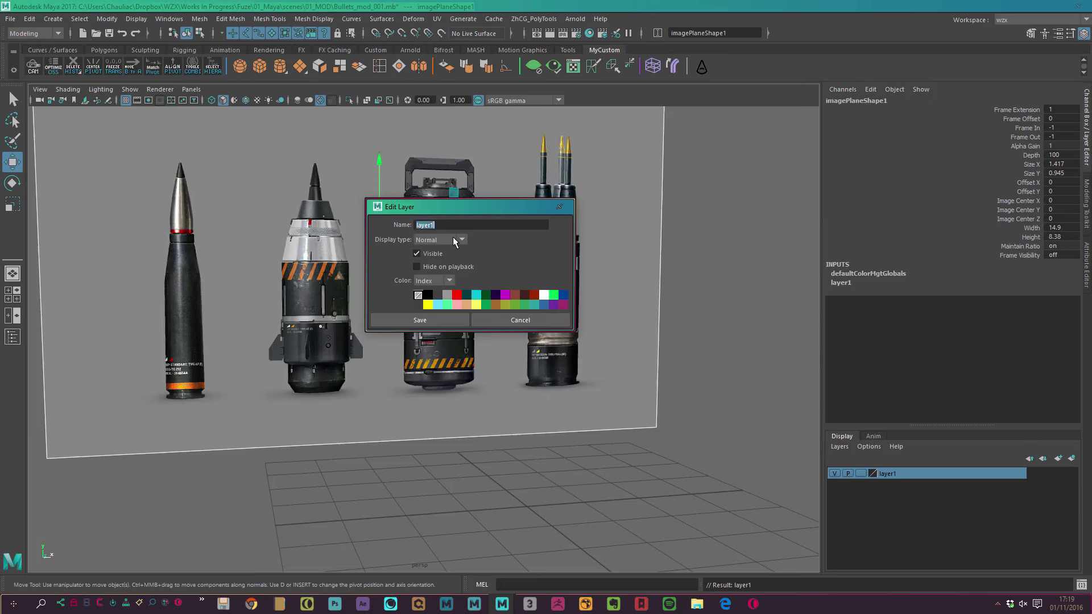
text(lyr)
click(442, 322)
double_click(861, 476)
mouse_move(718, 356)
mouse_down()
mouse_move(550, 540)
mouse_move(300, 286)
mouse_up()
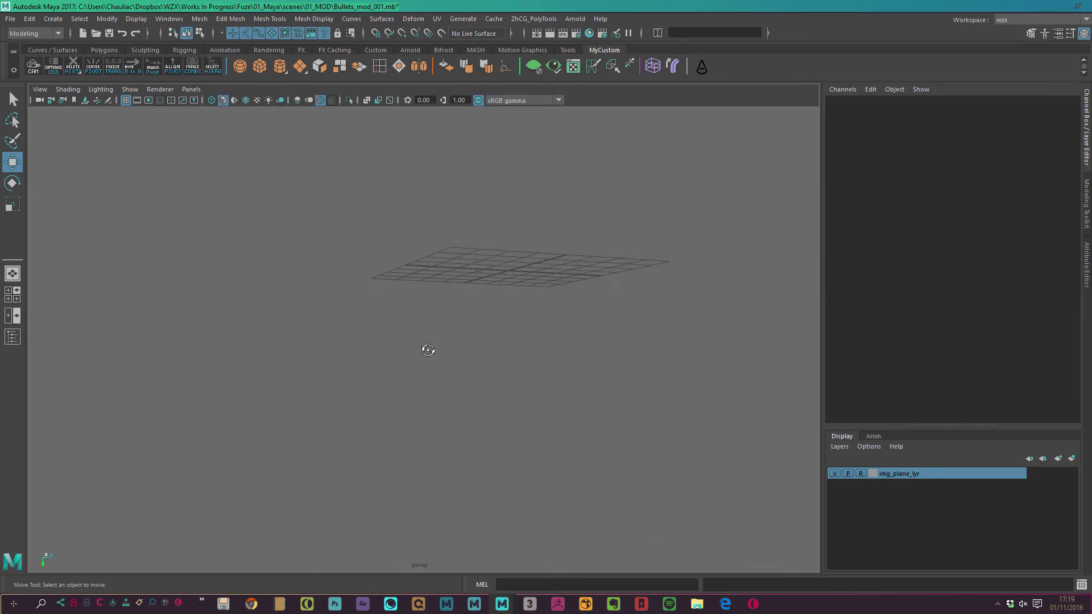
alt+drag(427, 351, 385, 221)
alt+drag(239, 312, 398, 313)
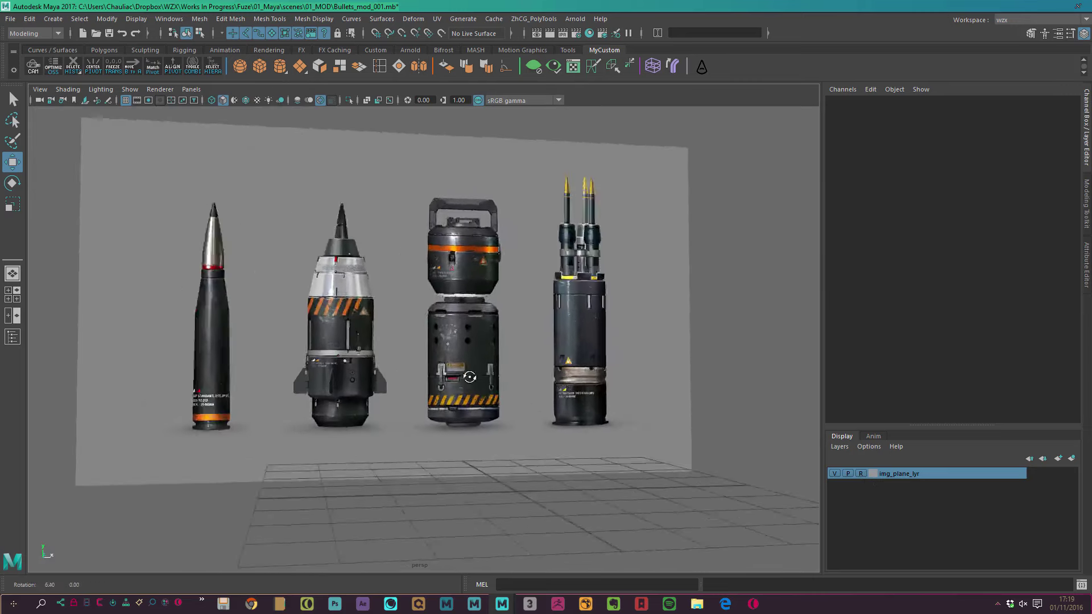
- Adjust the view of the bullet image plane and launch Kuadro
alt+right_drag(398, 313, 418, 310)
alt+drag(418, 310, 467, 322)
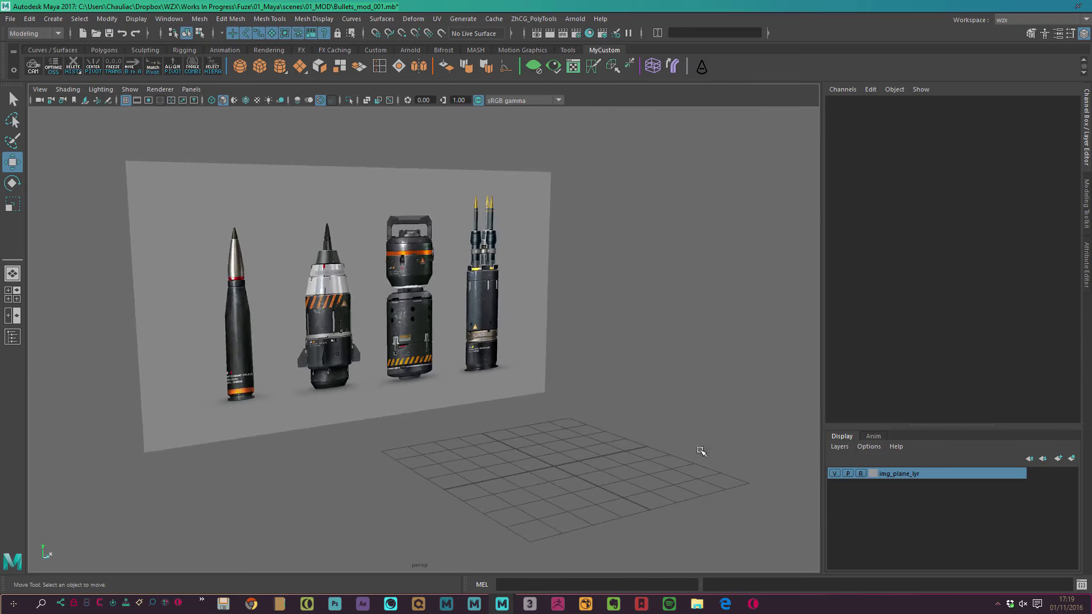
alt+middle_drag(326, 340, 435, 382)
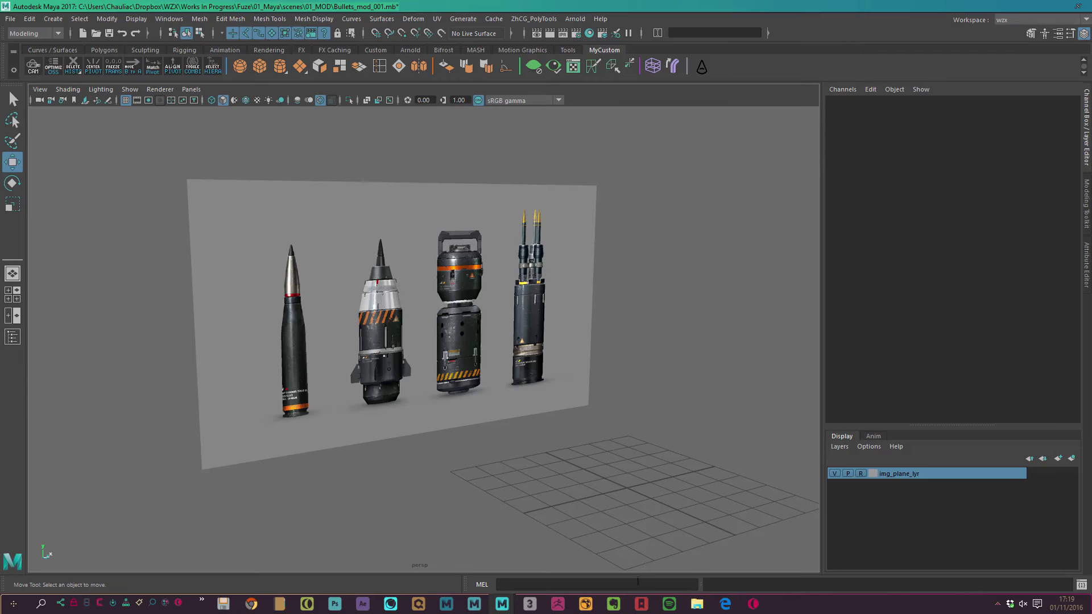
click(165, 603)
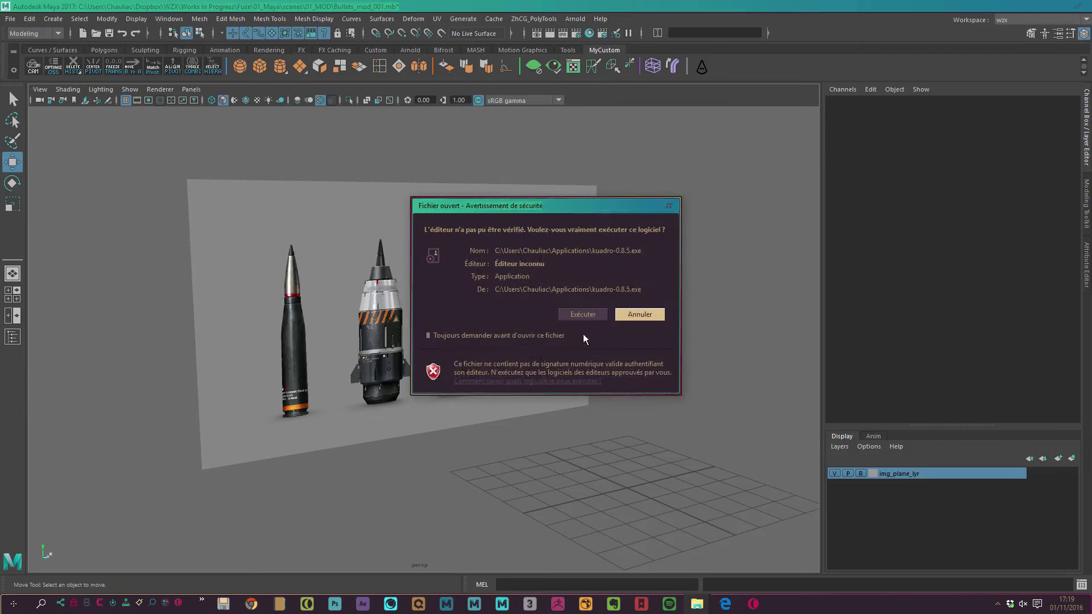
click(586, 315)
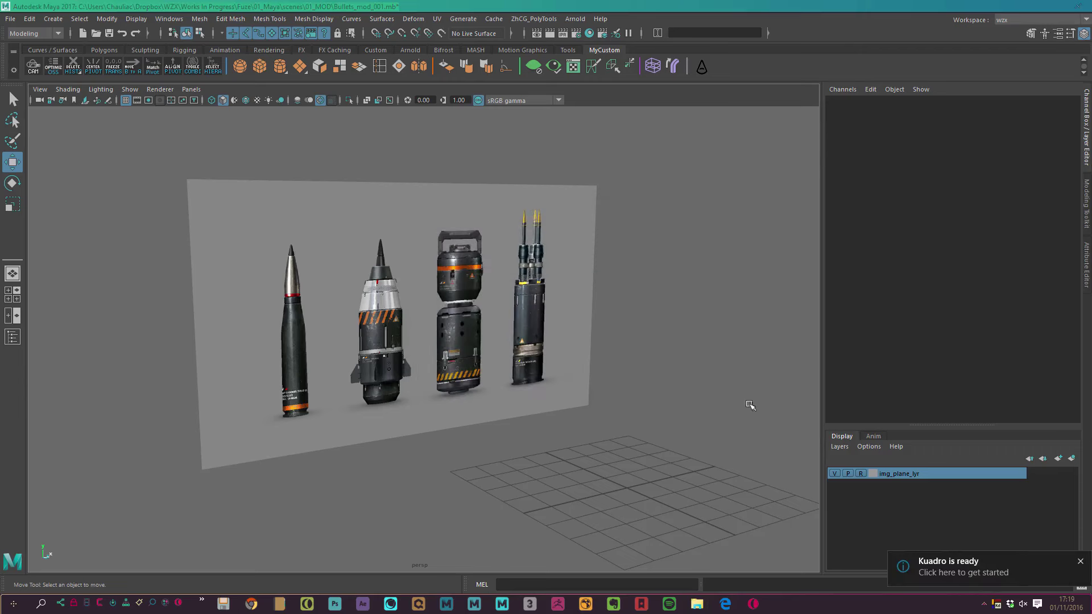
- Load the bullet reference as a local image via Kuadro's tray menu
click(998, 603)
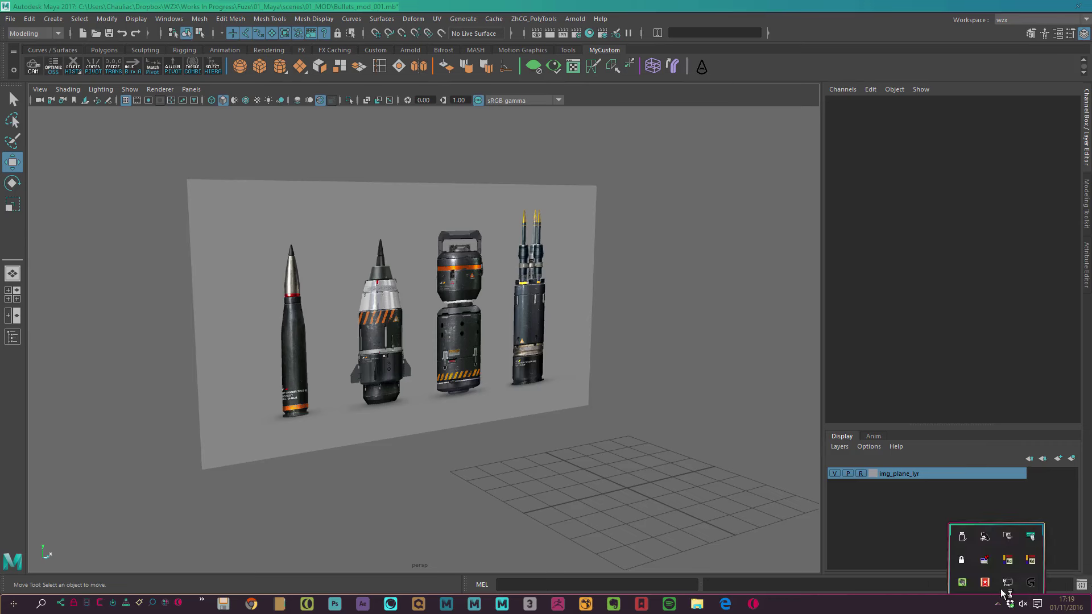
right_click(1031, 562)
click(1018, 565)
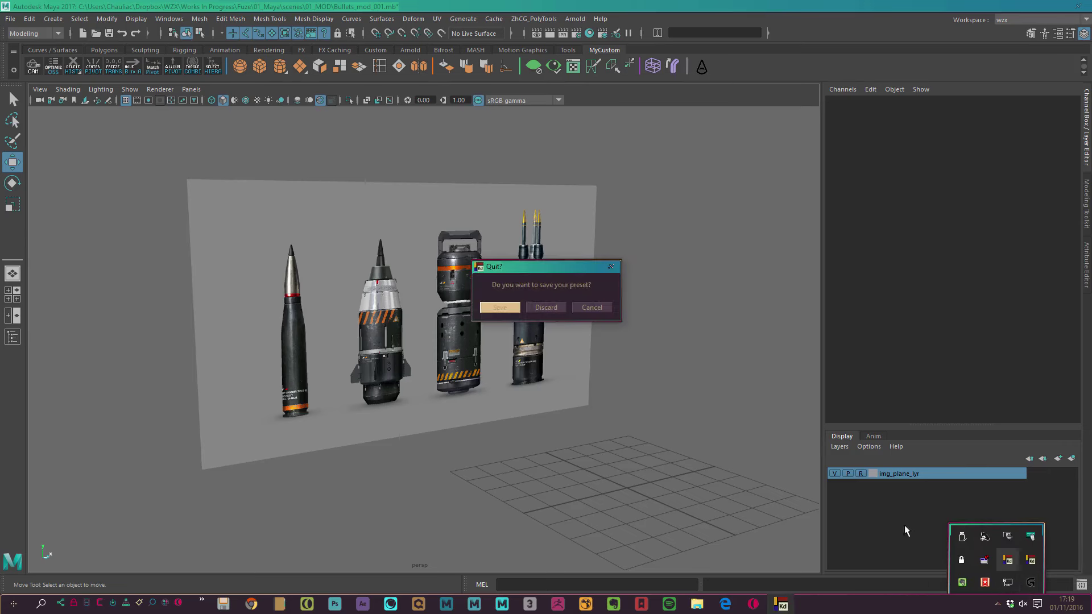
click(550, 310)
right_click(1008, 560)
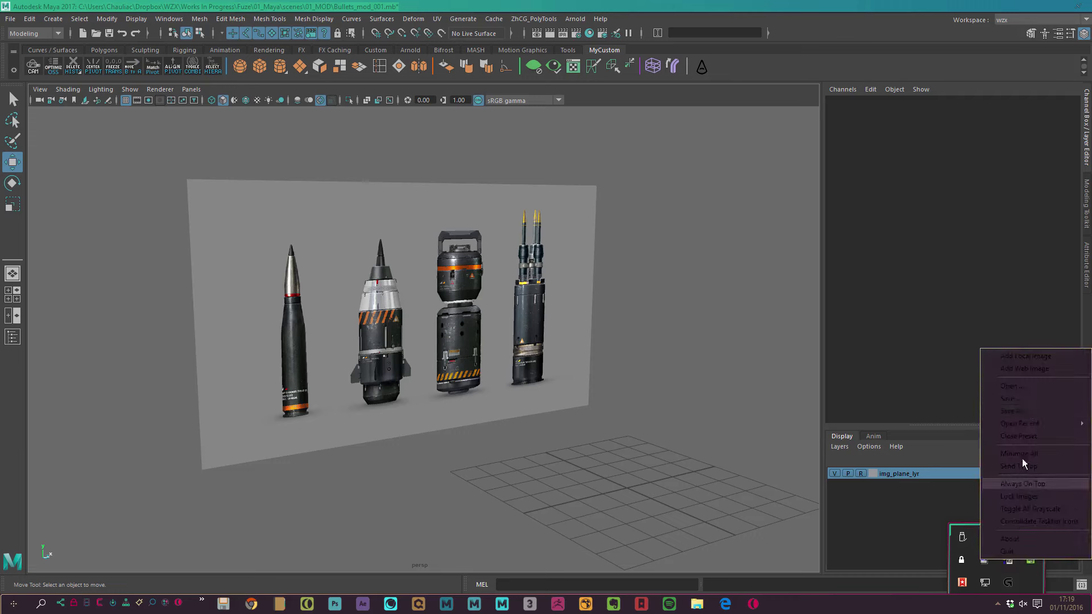
click(1026, 357)
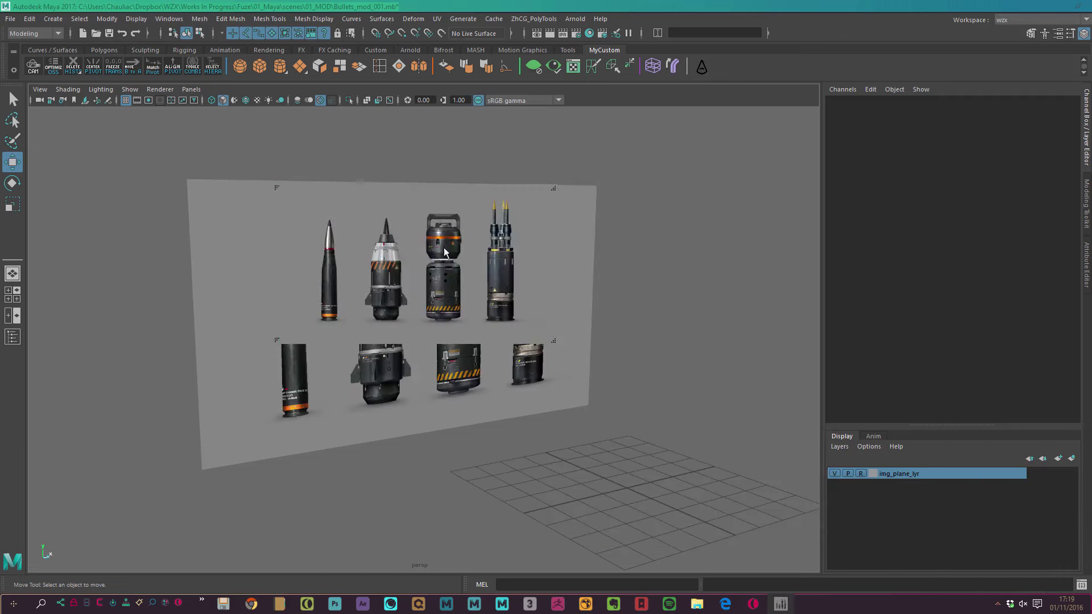
- Move the Kuadro reference to the top-left and zoom it onto a single bullet
drag(443, 247, 204, 180)
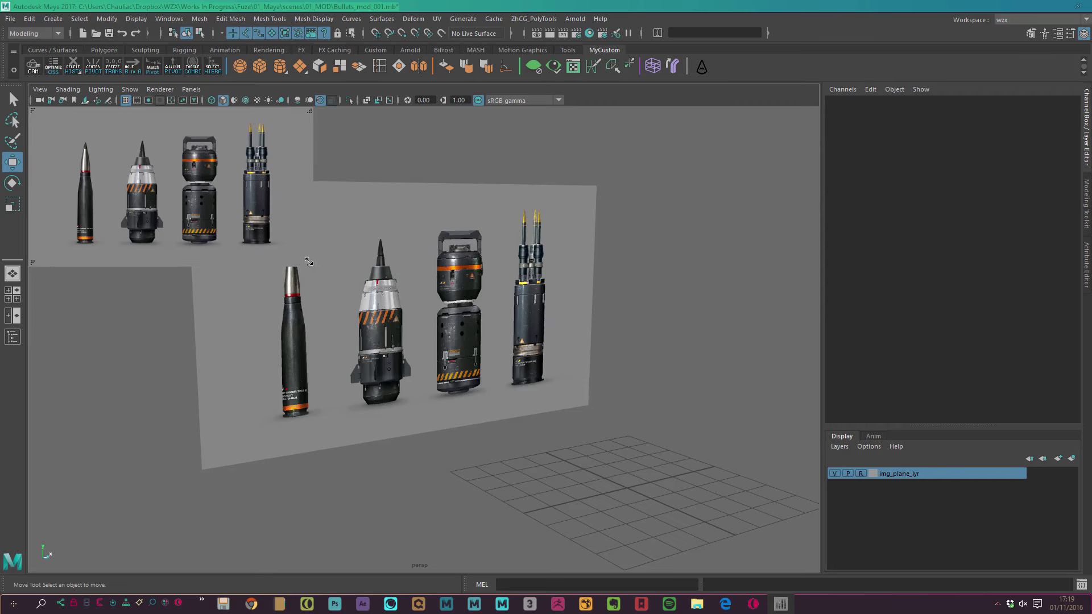
drag(308, 262, 168, 313)
drag(241, 378, 169, 323)
scroll(169, 323, up, 1)
scroll(106, 229, up, 3)
scroll(103, 229, up, 2)
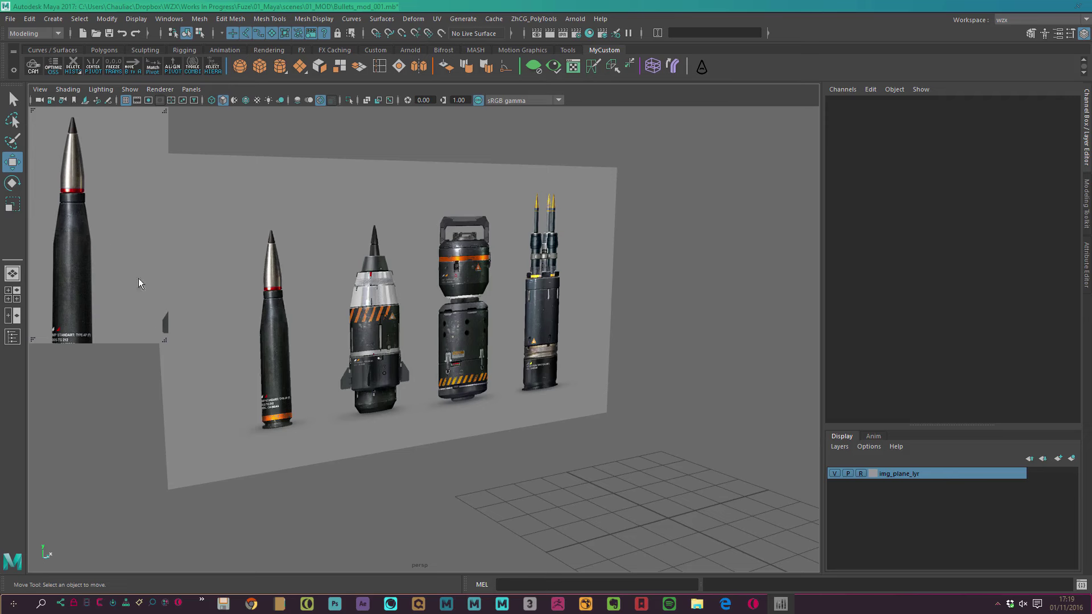
drag(165, 346, 102, 378)
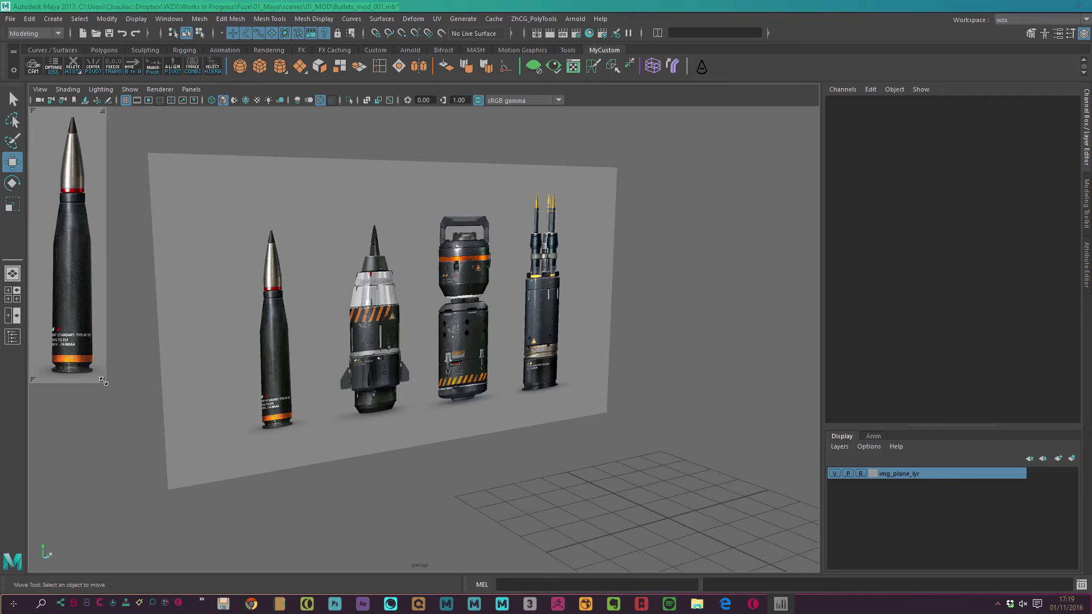
scroll(89, 339, up, 2)
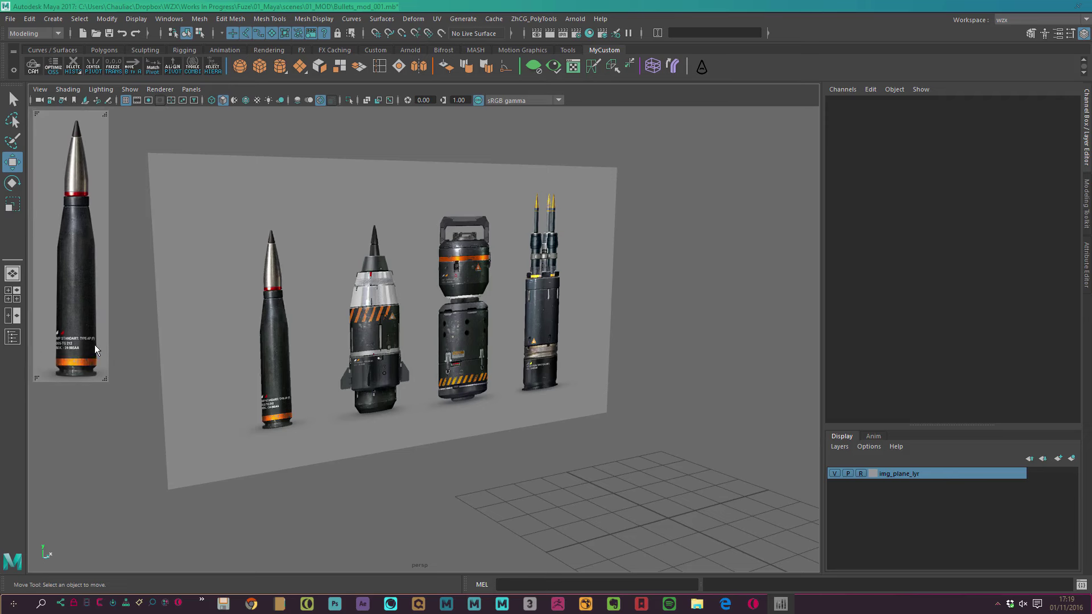
scroll(92, 341, down, 2)
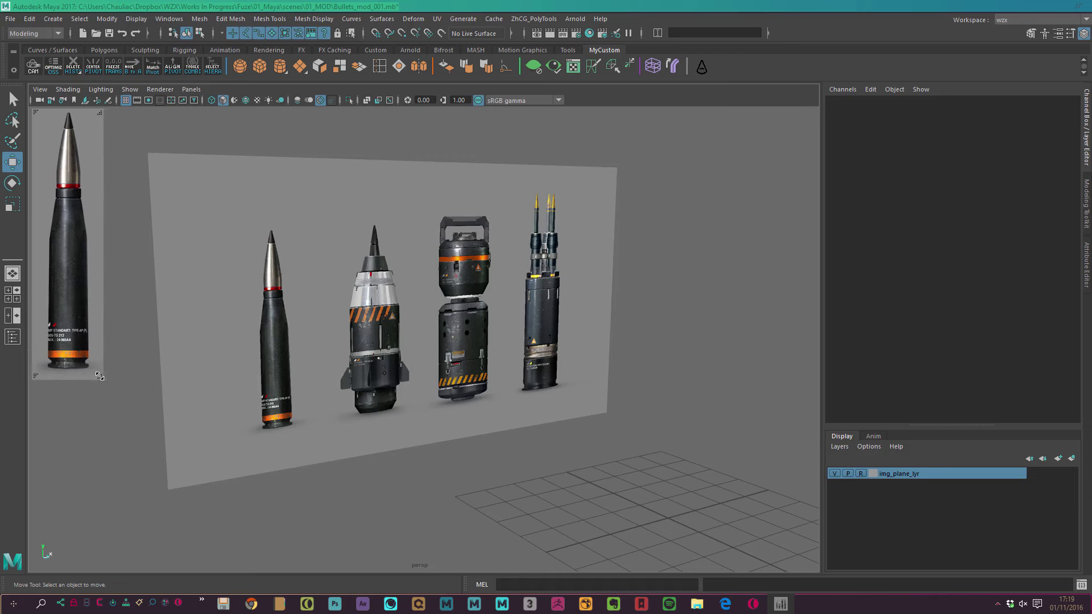
right_click(86, 289)
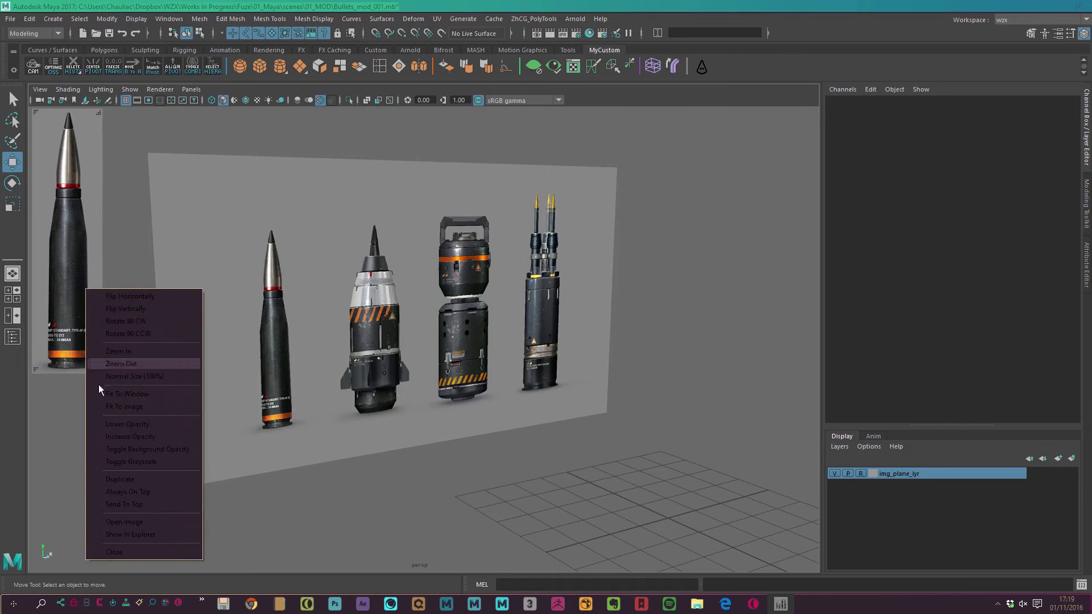
click(135, 489)
- Save the Kuadro layout as the preset Bullets_Kuadro
click(997, 604)
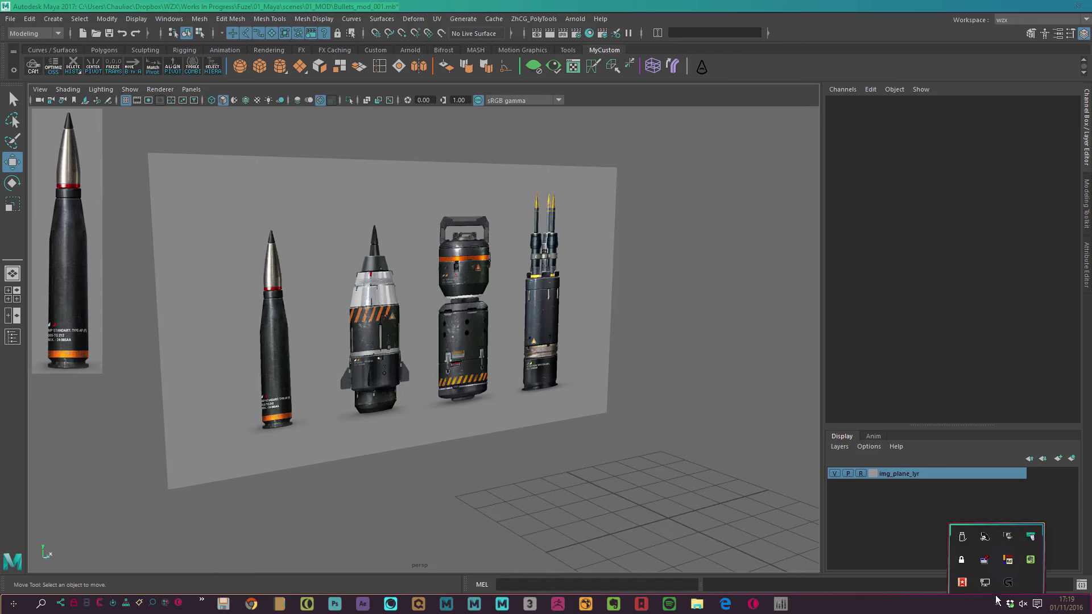
right_click(1008, 559)
click(1011, 415)
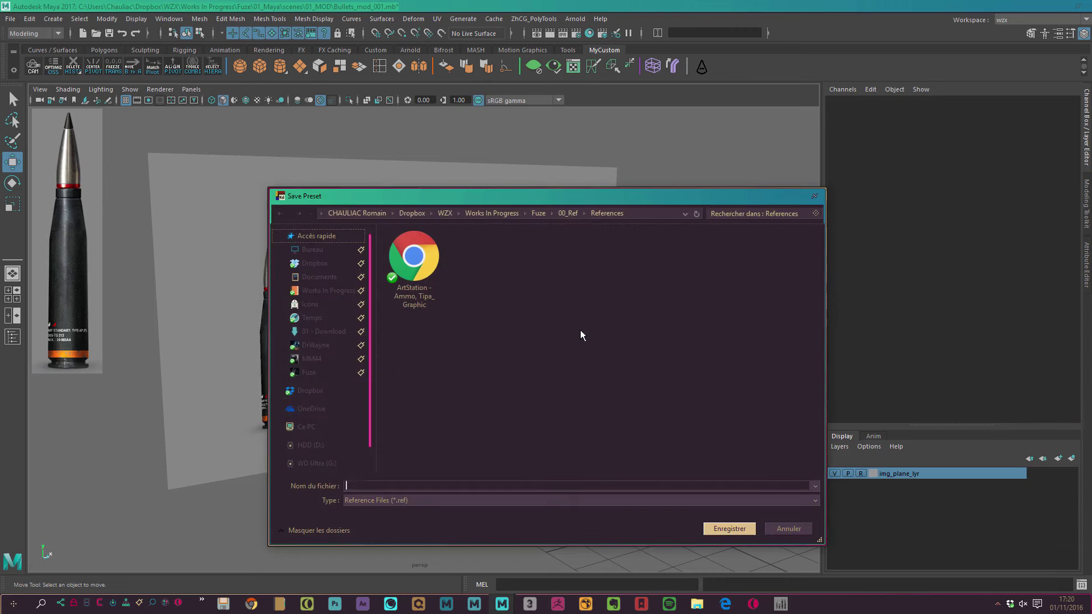
drag(547, 196, 477, 167)
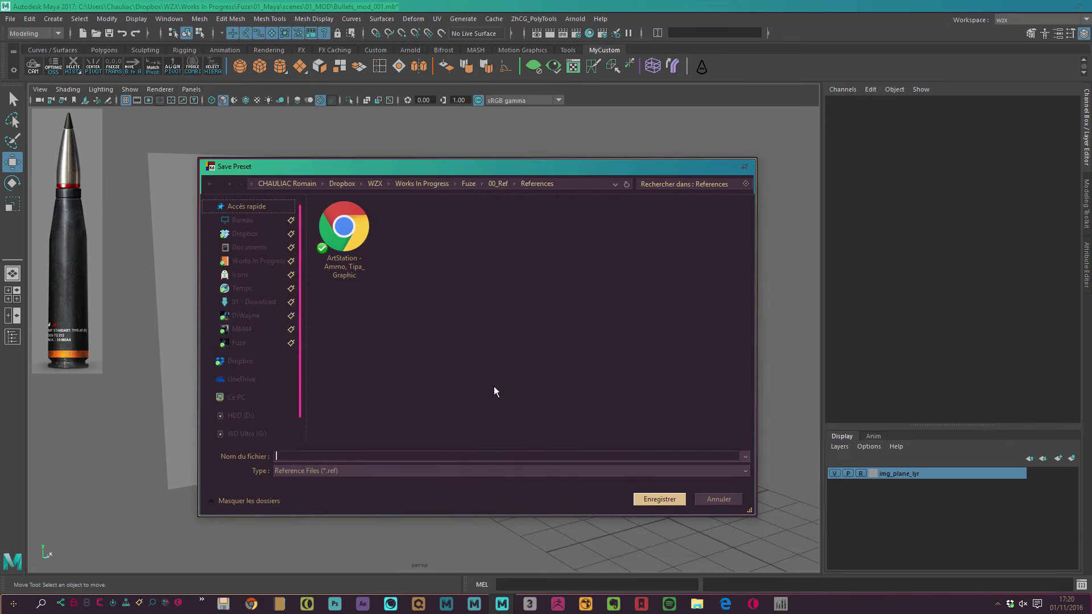
text(Bullets_Kuadro)
key(Return)
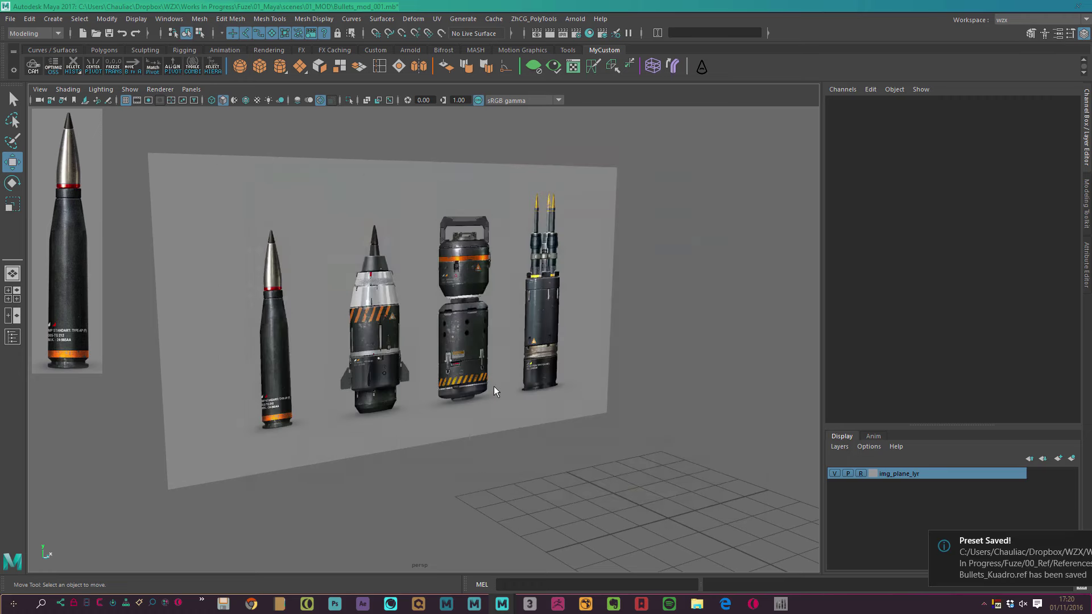
- Turn off visibility of the img_plane_lyr layer, leaving only the grid visible
click(1081, 541)
mouse_move(685, 356)
alt+mouse_down()
mouse_move(568, 313)
mouse_move(565, 258)
alt+mouse_up()
scroll(565, 259, down, 3)
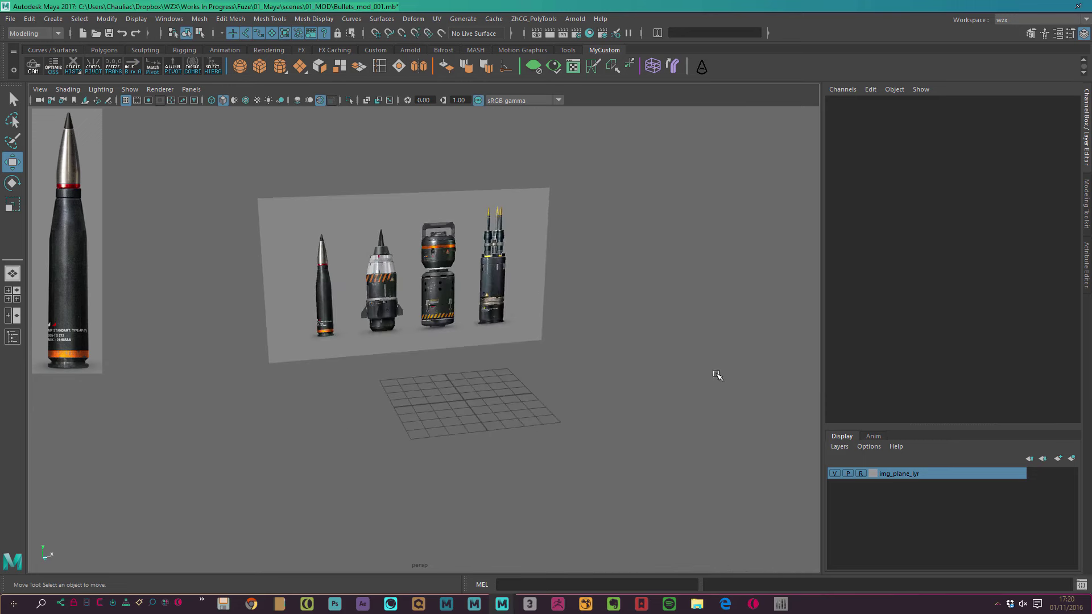
alt+middle_drag(714, 373, 506, 293)
scroll(505, 293, up, 2)
alt+drag(506, 292, 548, 255)
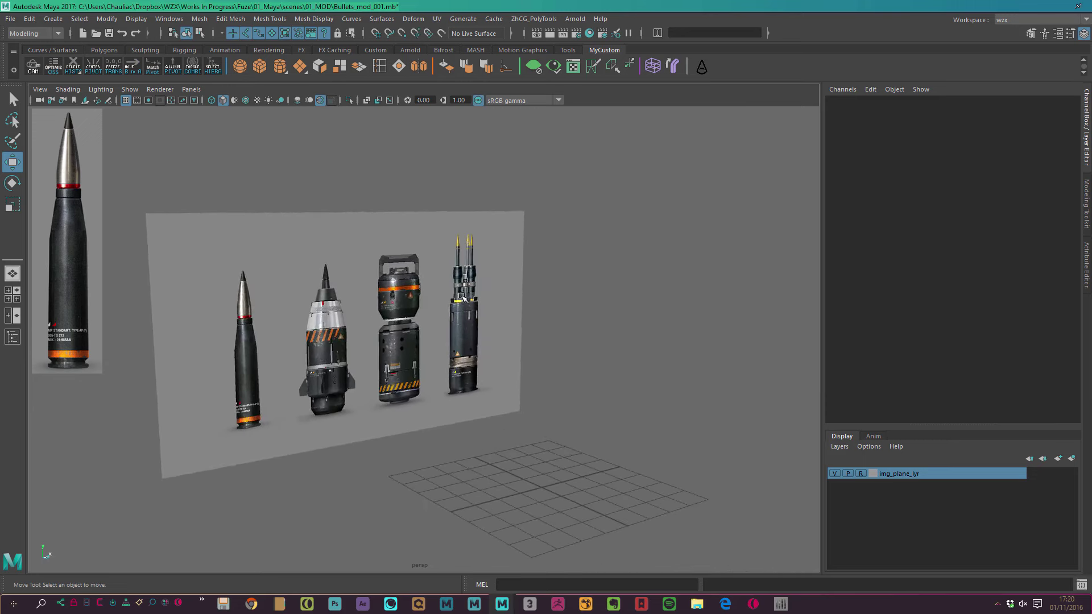
alt+drag(528, 340, 437, 295)
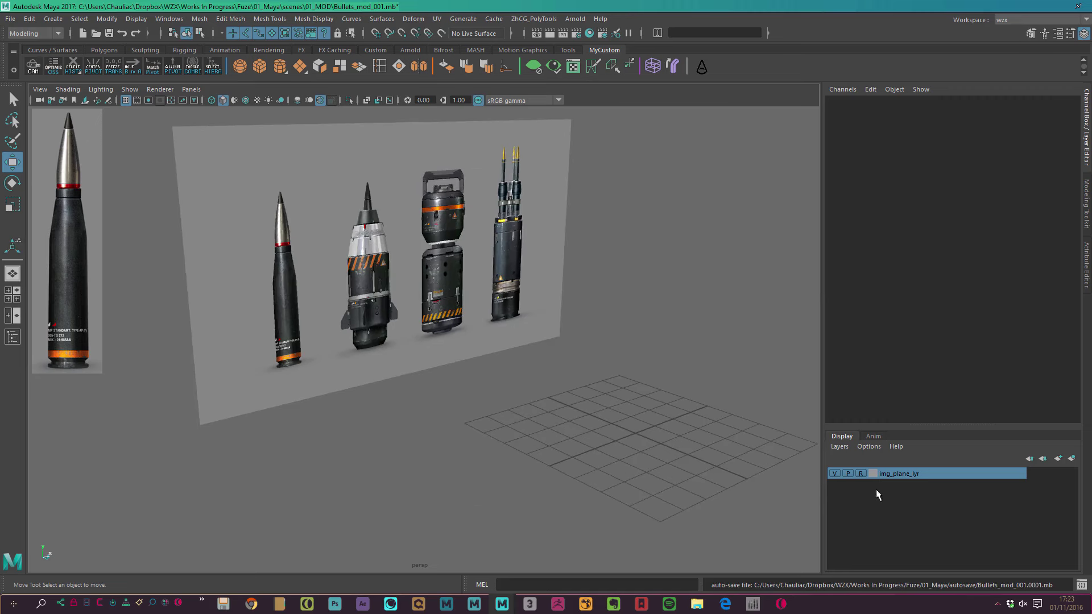
click(834, 473)
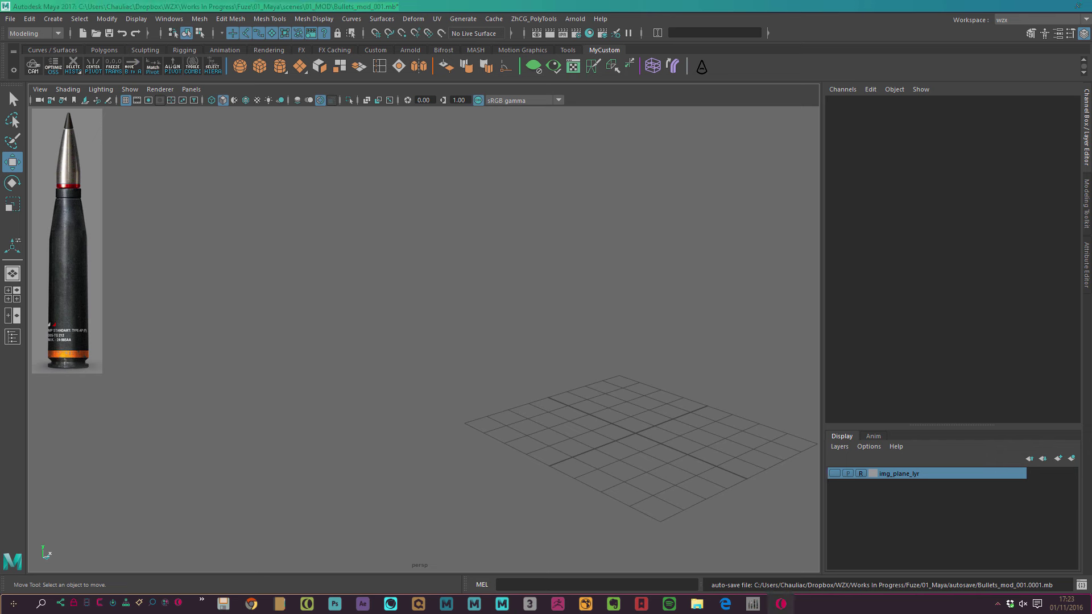
- Pan and orbit the Maya viewport to look down on the grid
mouse_move(565, 361)
alt+middle_down()
mouse_move(523, 383)
mouse_move(481, 251)
alt+middle_up()
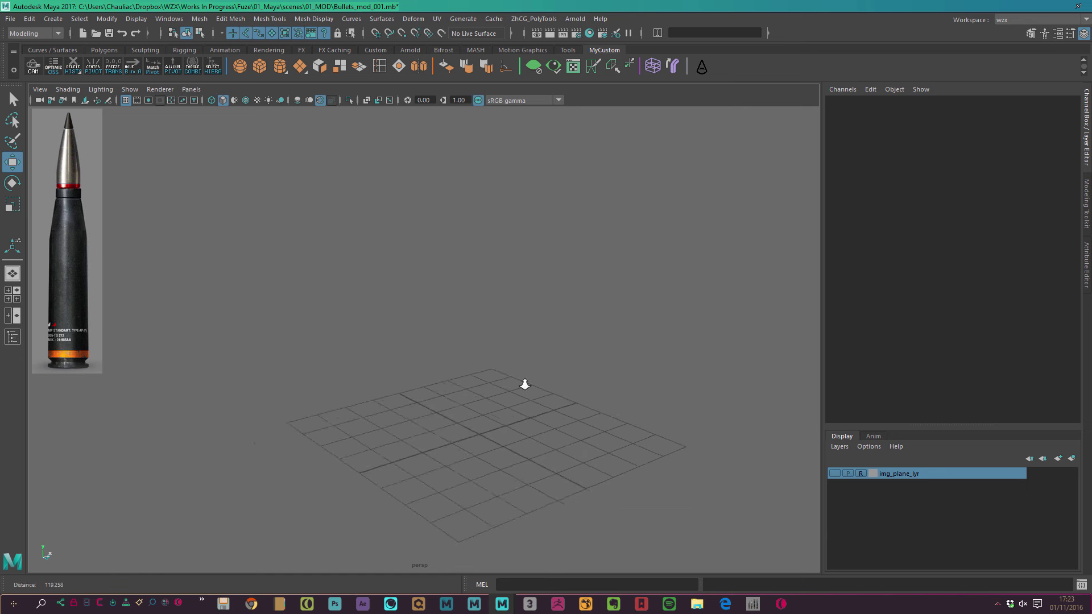
key(q)
mouse_move(481, 251)
alt+mouse_down()
mouse_move(490, 261)
mouse_move(425, 271)
mouse_move(480, 313)
mouse_move(485, 300)
alt+mouse_up()
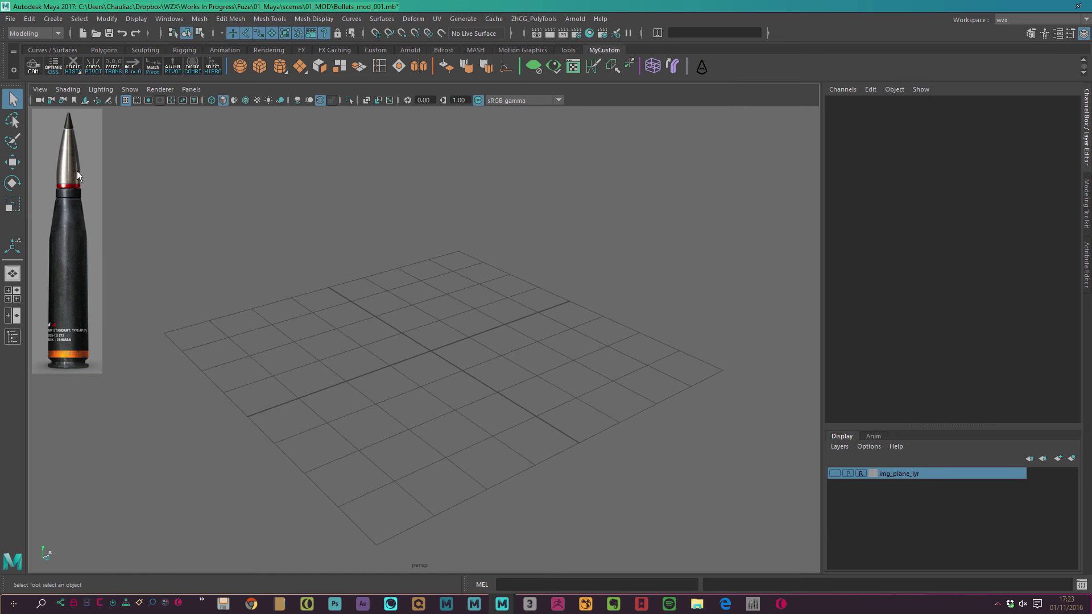
scroll(72, 170, up, 2)
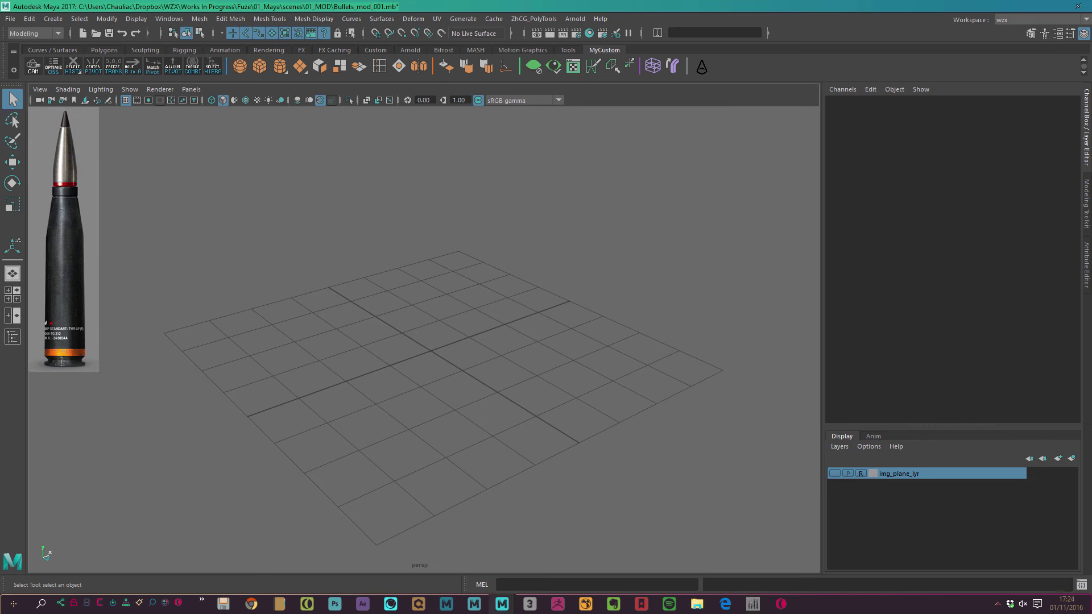
- Switch to Edge and glance at CreasePlus before returning to the ZhCG_PolyTools page
key(alt+Tab)
click(279, 9)
click(67, 12)
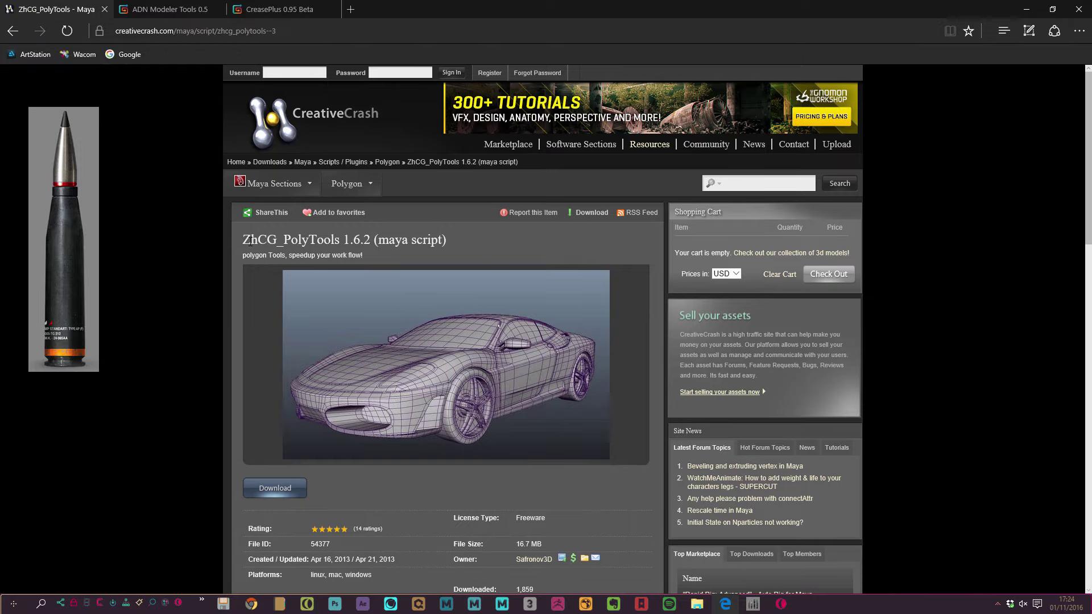
- Scroll through the ZhCG_PolyTools page, then open File Explorer at the 00_Ref References folder
middle_click(202, 280)
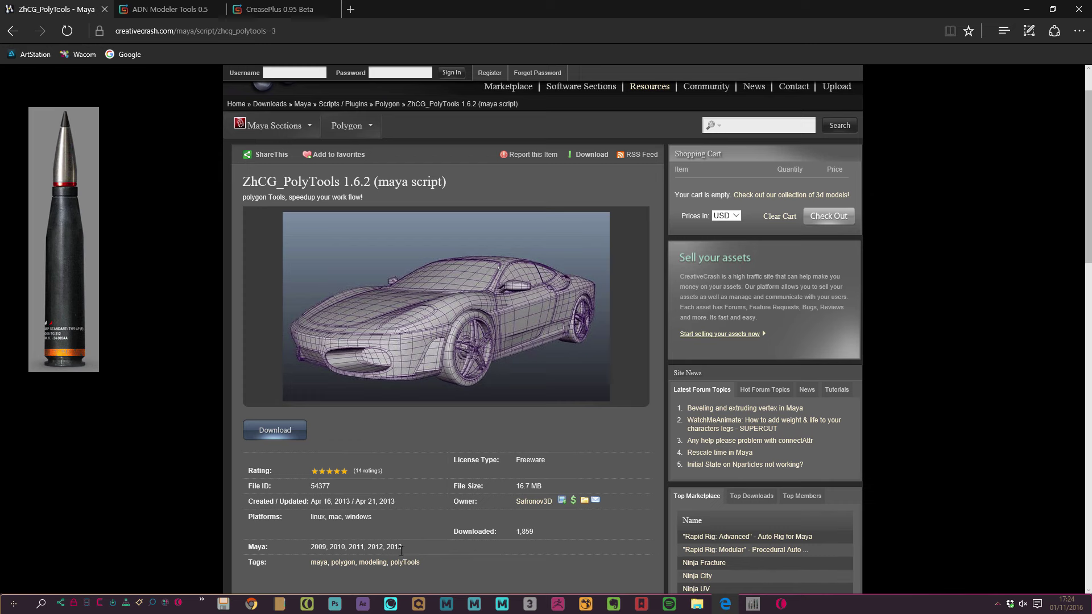
middle_click(182, 361)
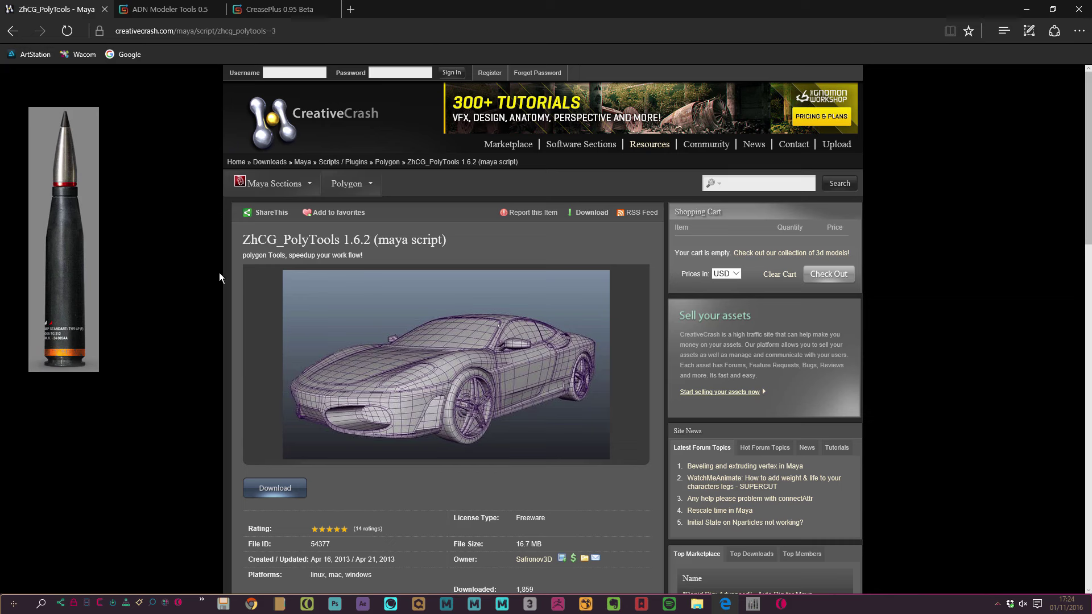
scroll(160, 287, down, 3)
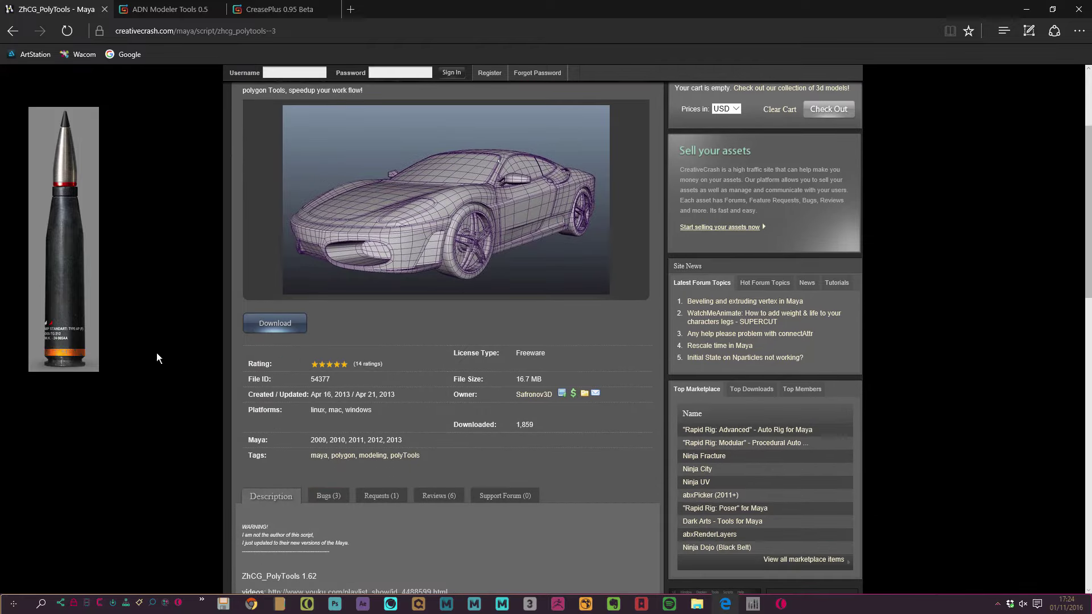
scroll(166, 443, up, 3)
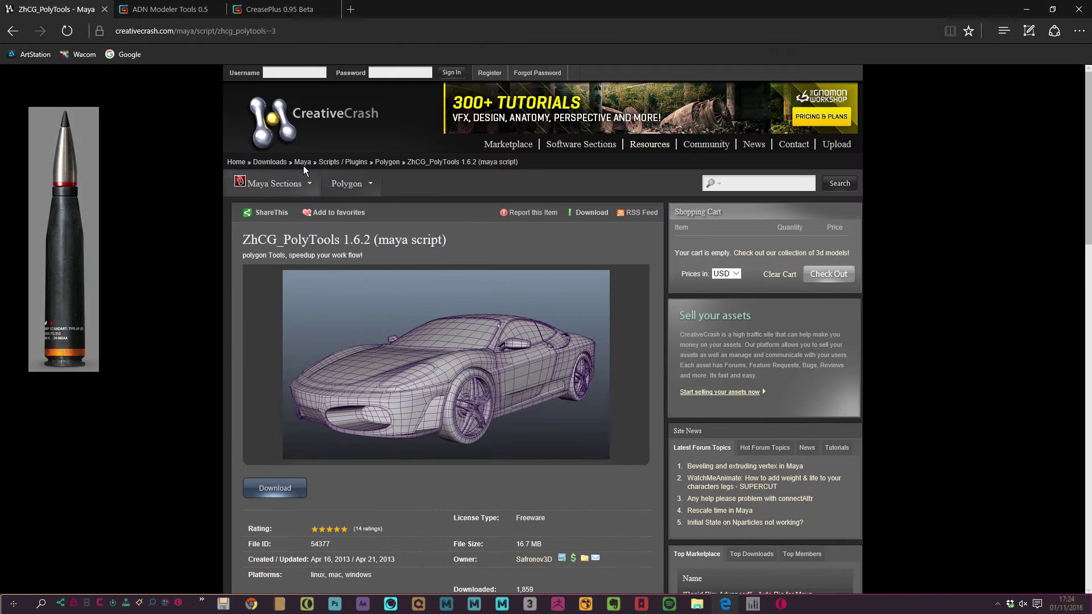
key(super+e)
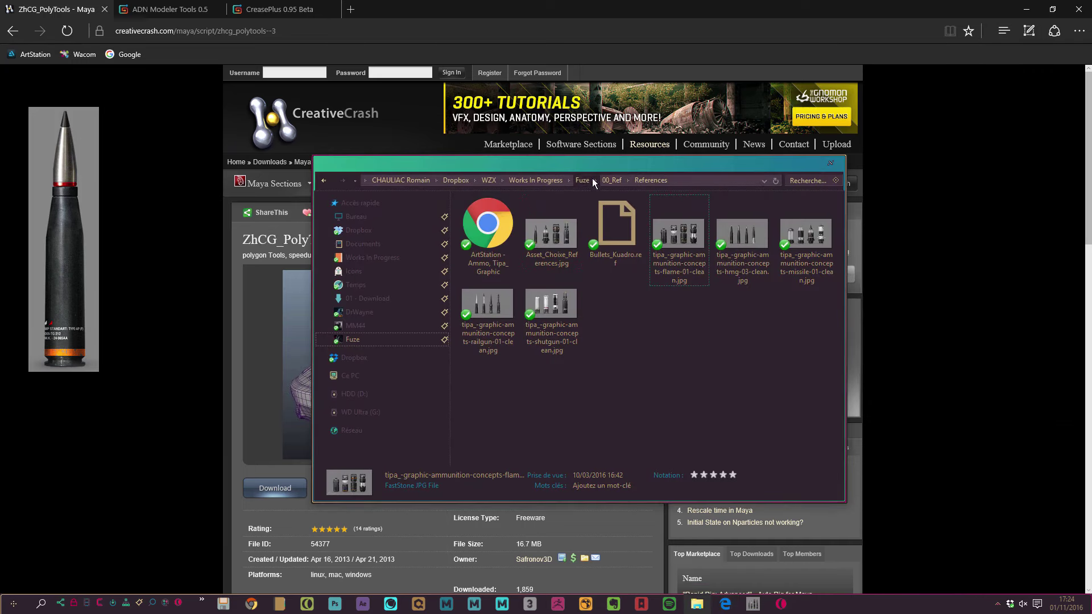
- Go up to 00_Ref, open the Modeling_Scripts folder, and leave Explorer
click(607, 180)
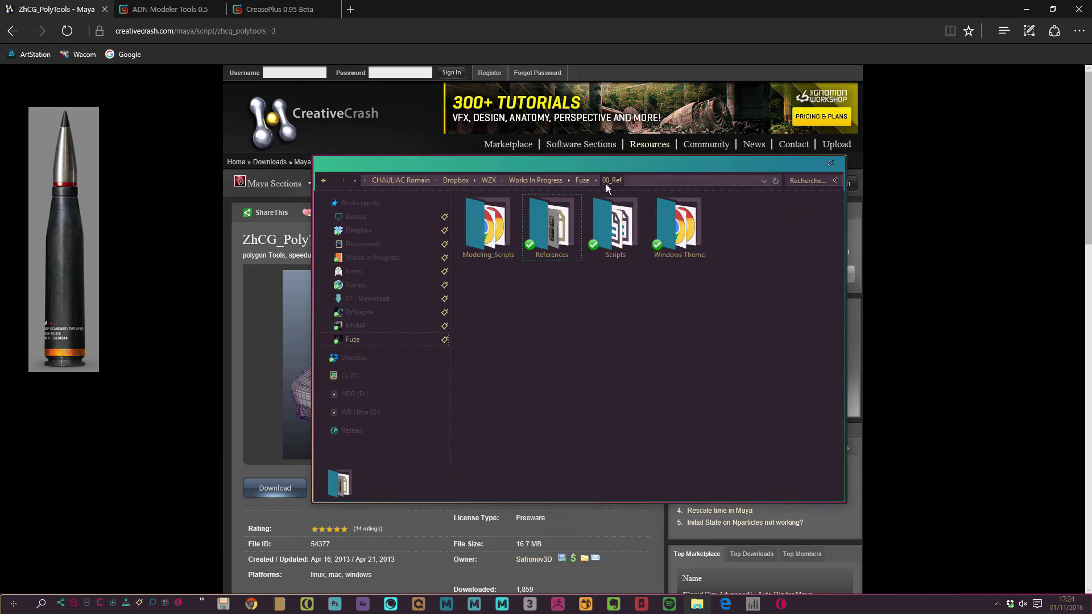
double_click(497, 239)
click(278, 9)
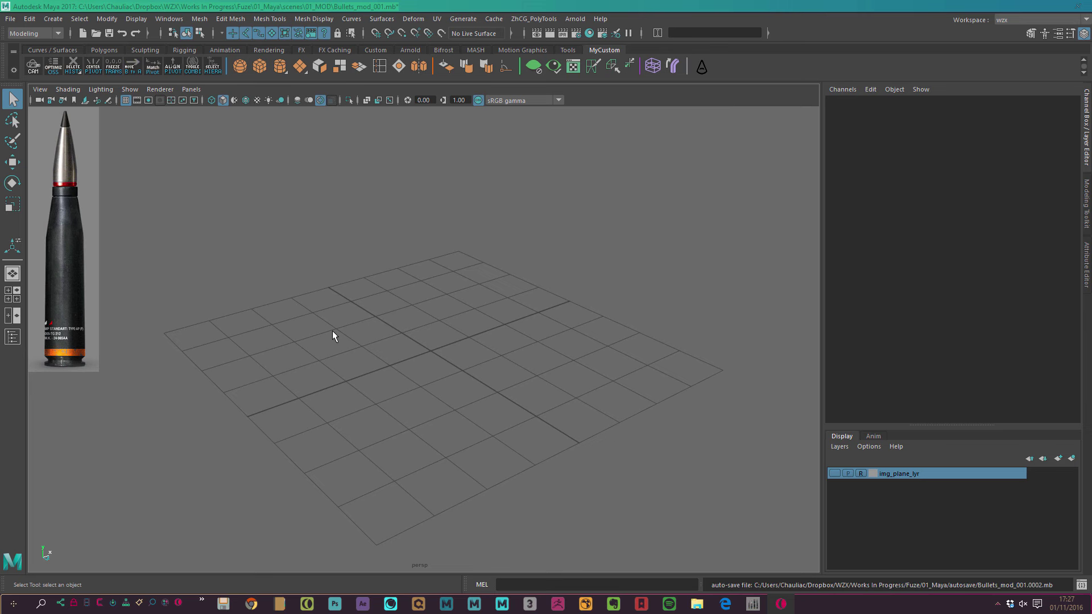
- Look through the ZhCG_PolyTools menu and dismiss it without choosing a command
alt+drag(411, 377, 425, 294)
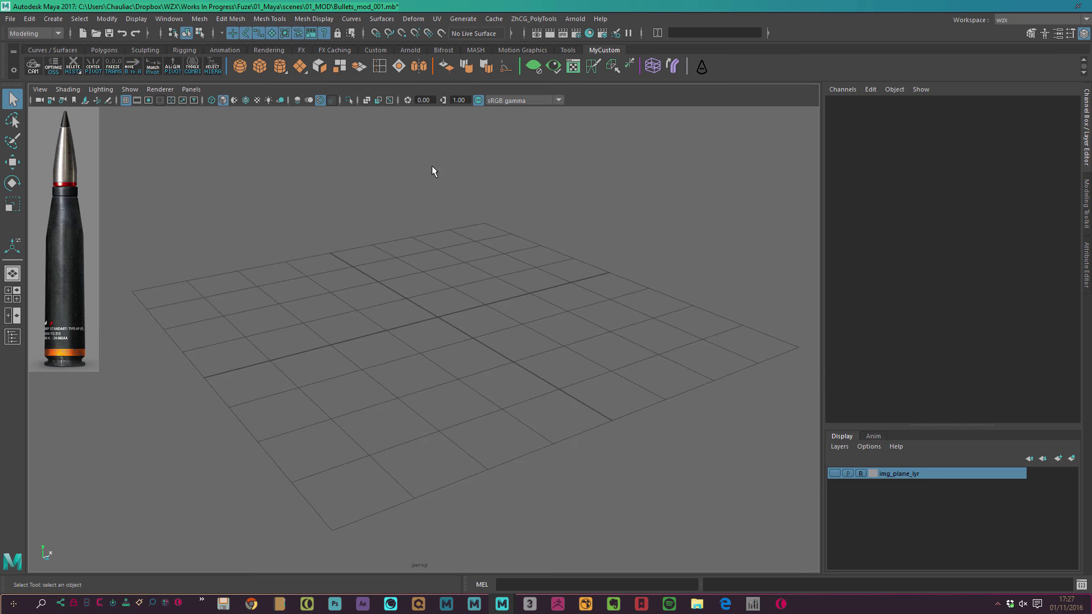
click(548, 22)
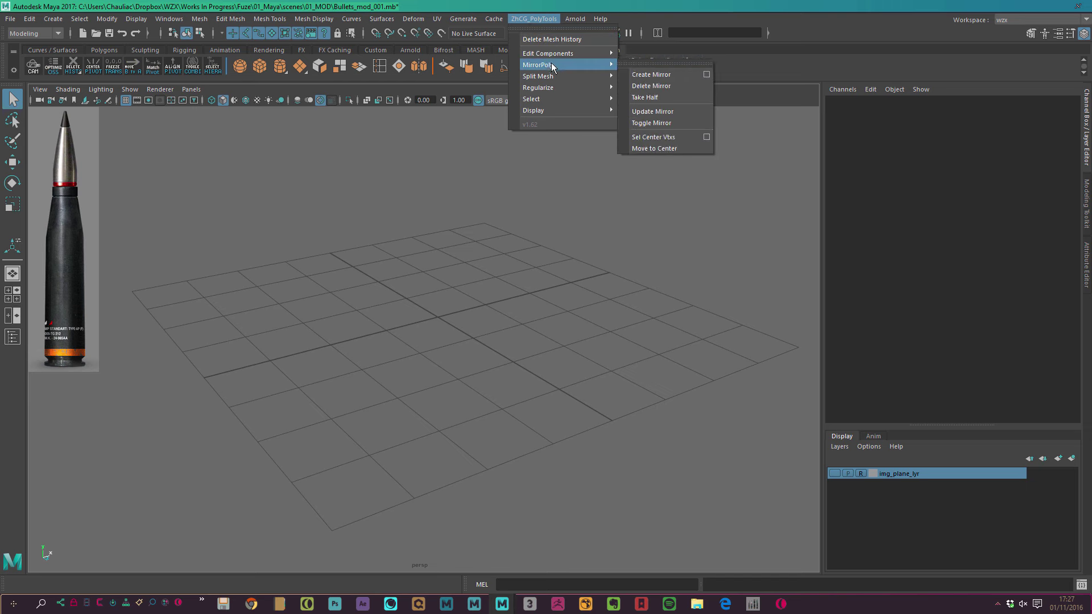
mouse_move(533, 110)
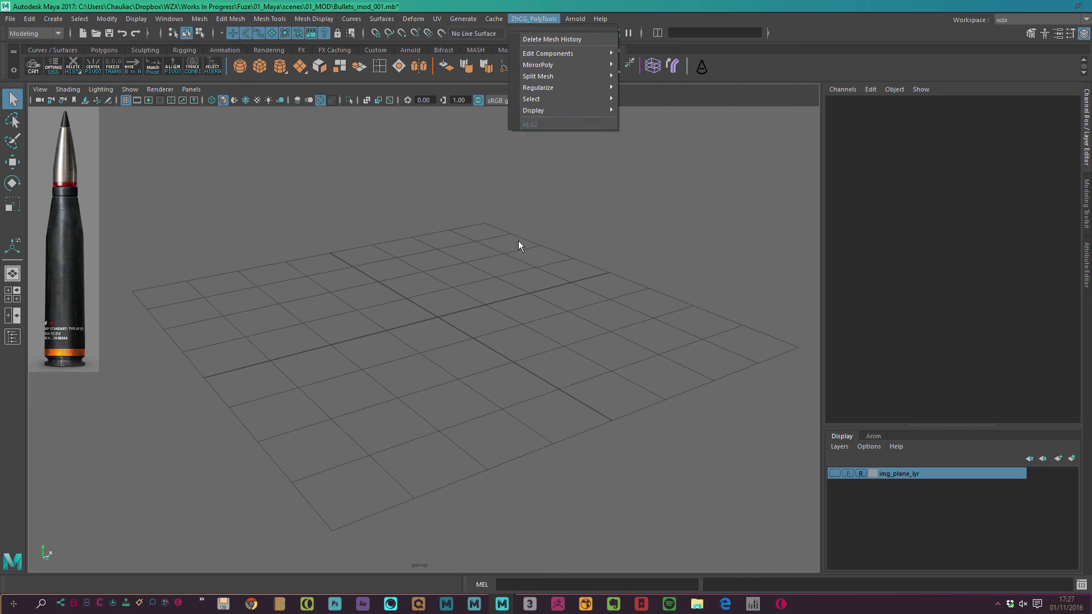
click(518, 241)
scroll(359, 211, up, 3)
- Create a polygon sphere scaled uniformly to 7.395
click(240, 67)
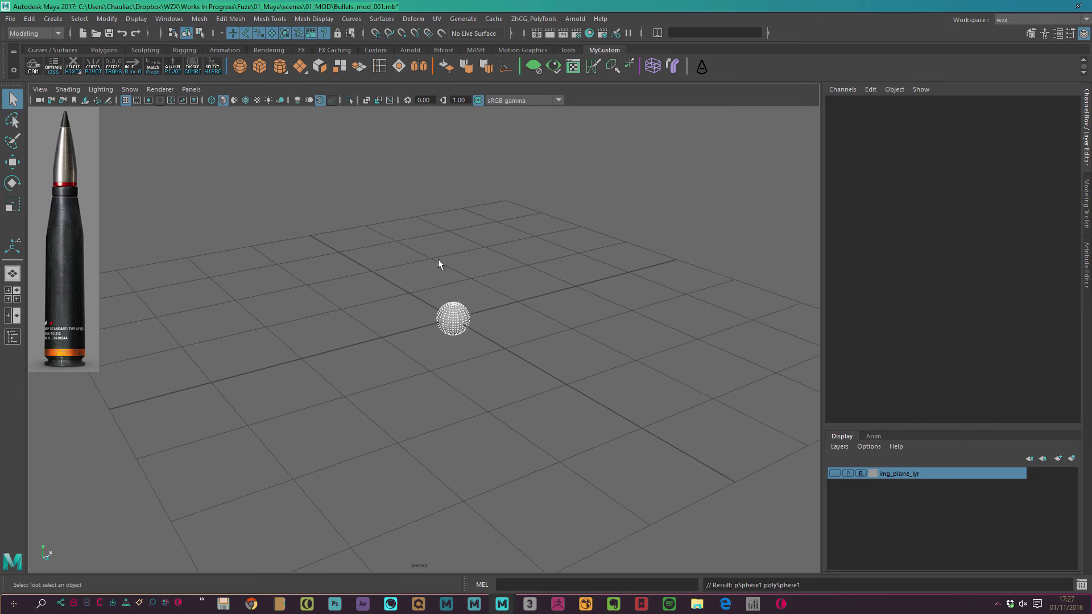
key(r)
middle_drag(438, 258, 731, 224)
key(w)
scroll(519, 263, up, 3)
scroll(535, 259, down, 3)
scroll(438, 236, down, 2)
scroll(449, 231, up, 3)
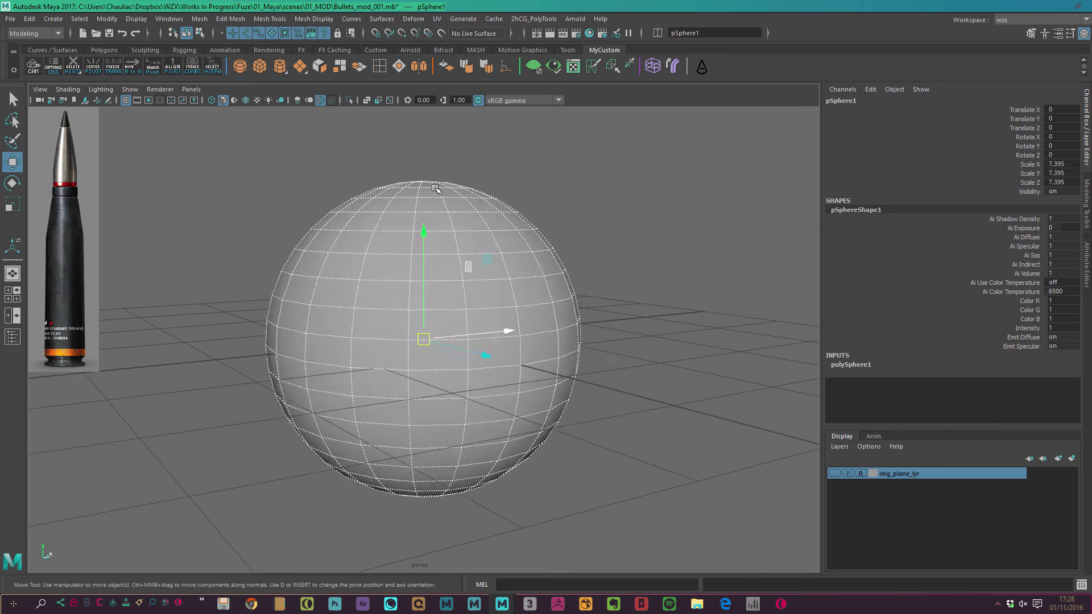
- Select the faces of the sphere's top cap
key(q)
click(309, 149)
drag(309, 145, 510, 192)
alt+drag(634, 195, 555, 193)
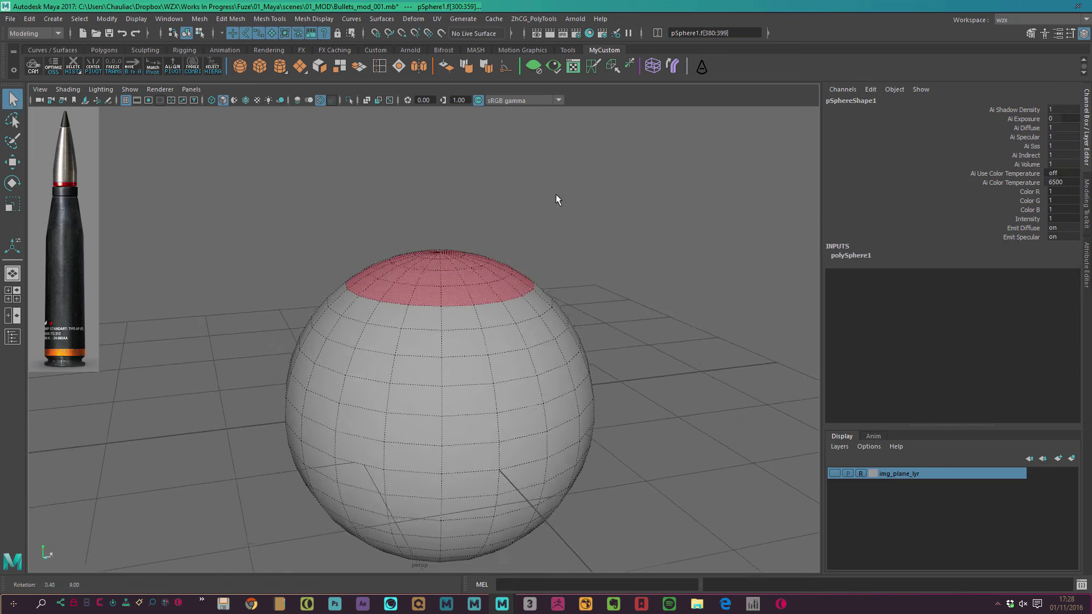
- Tear off ZhCG_PolyTools Regularize as a floating panel and bring up the Flatten options
click(533, 19)
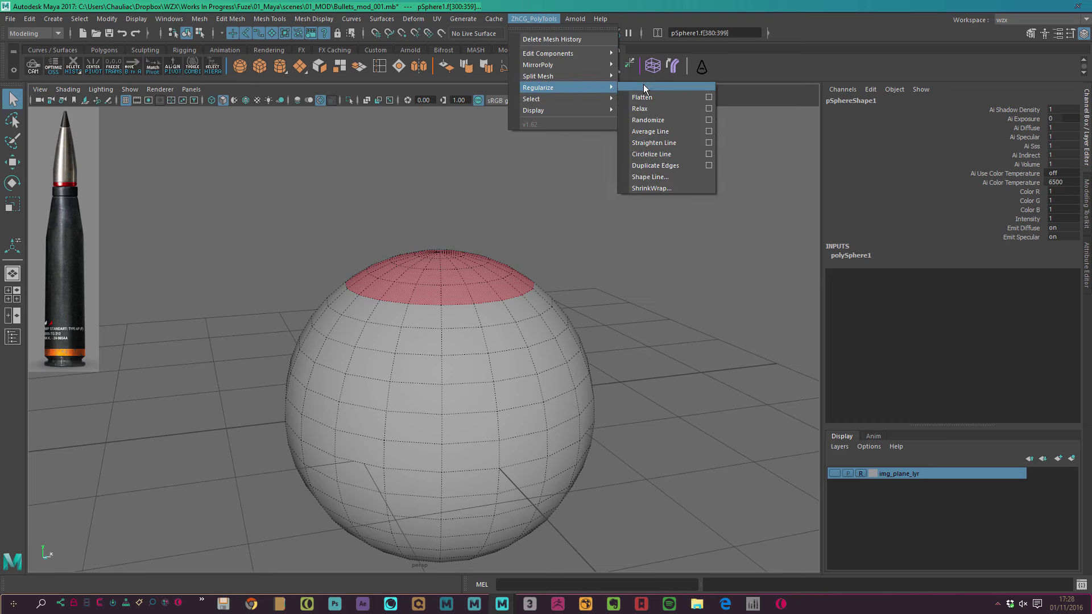
click(648, 87)
click(731, 89)
drag(318, 234, 367, 146)
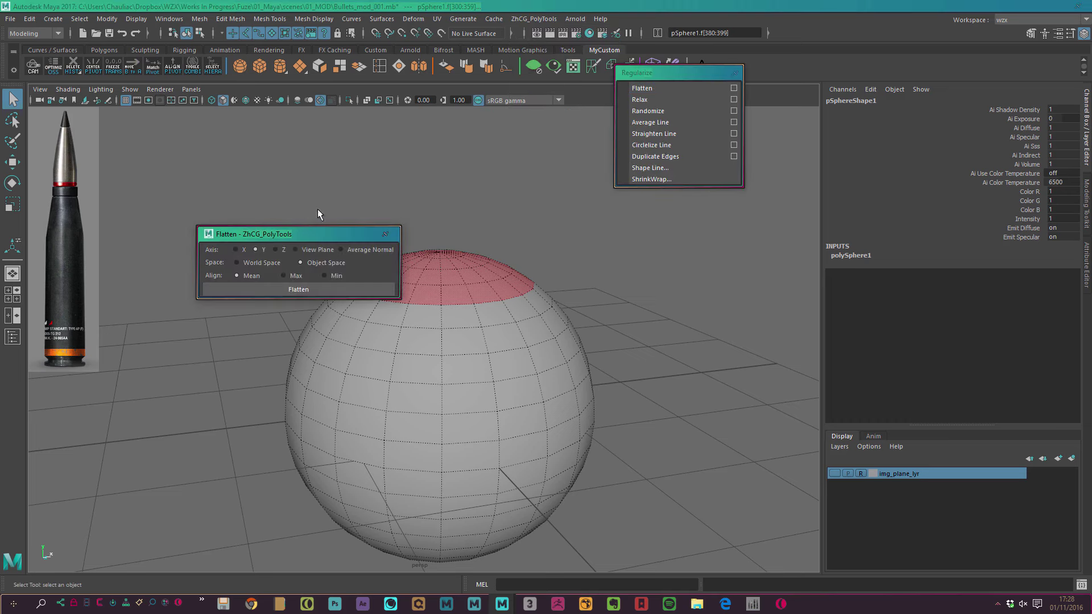
- Flatten the selected top cap, inspect it, and undo
mouse_move(531, 261)
alt+mouse_down()
mouse_move(527, 347)
mouse_move(368, 188)
alt+mouse_up()
click(348, 203)
alt+drag(354, 288, 369, 275)
key(ctrl+z)
alt+drag(483, 289, 526, 270)
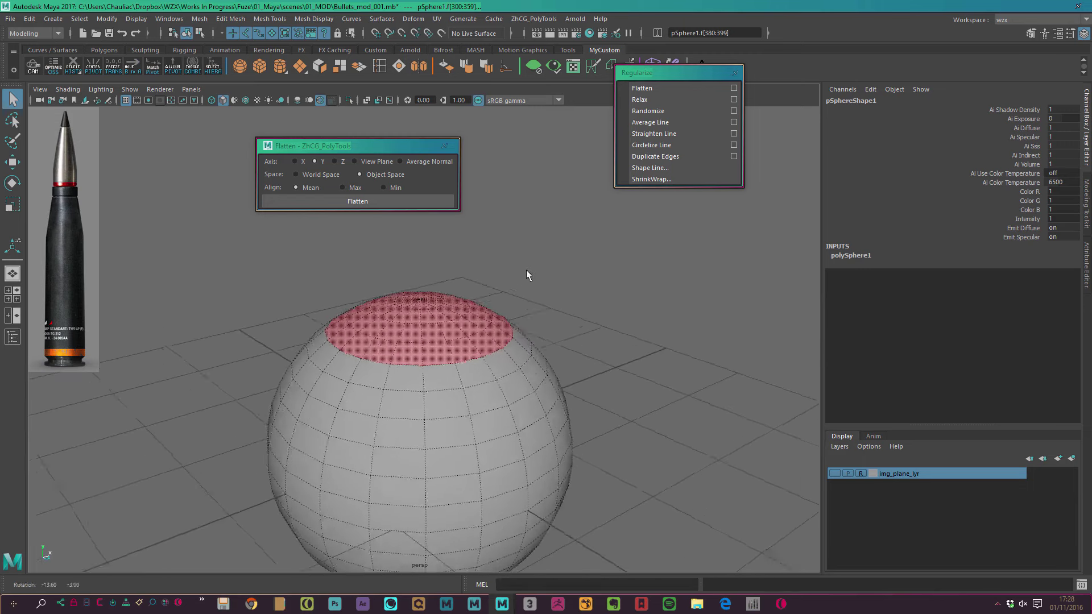
- Squash the top cap flat by scaling it in height, then undo
key(r)
mouse_move(466, 291)
alt+mouse_down()
mouse_move(504, 281)
mouse_move(466, 588)
alt+mouse_up()
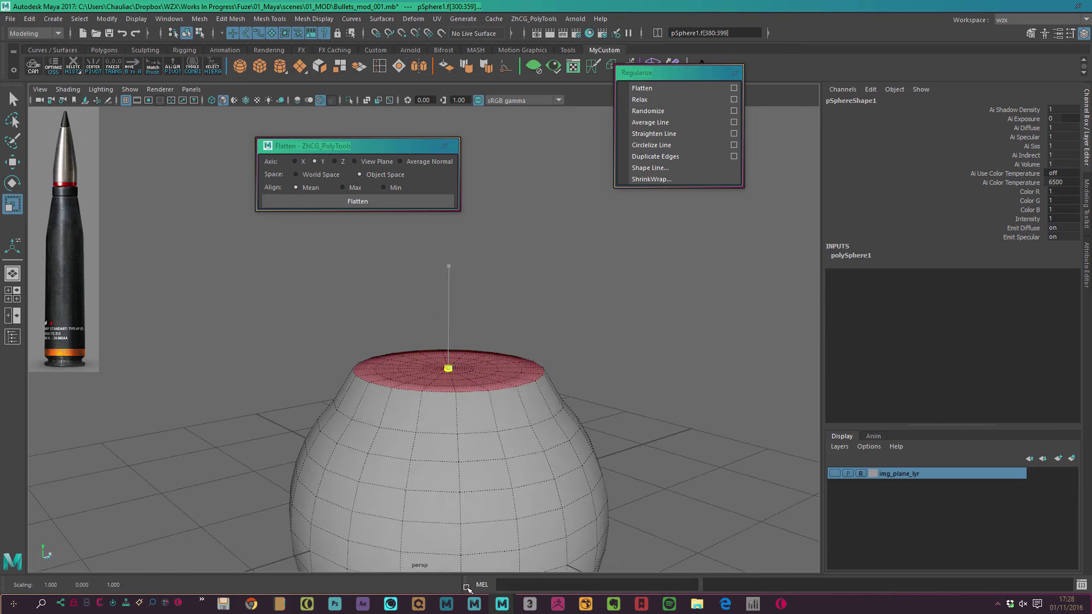
alt+drag(499, 292, 497, 293)
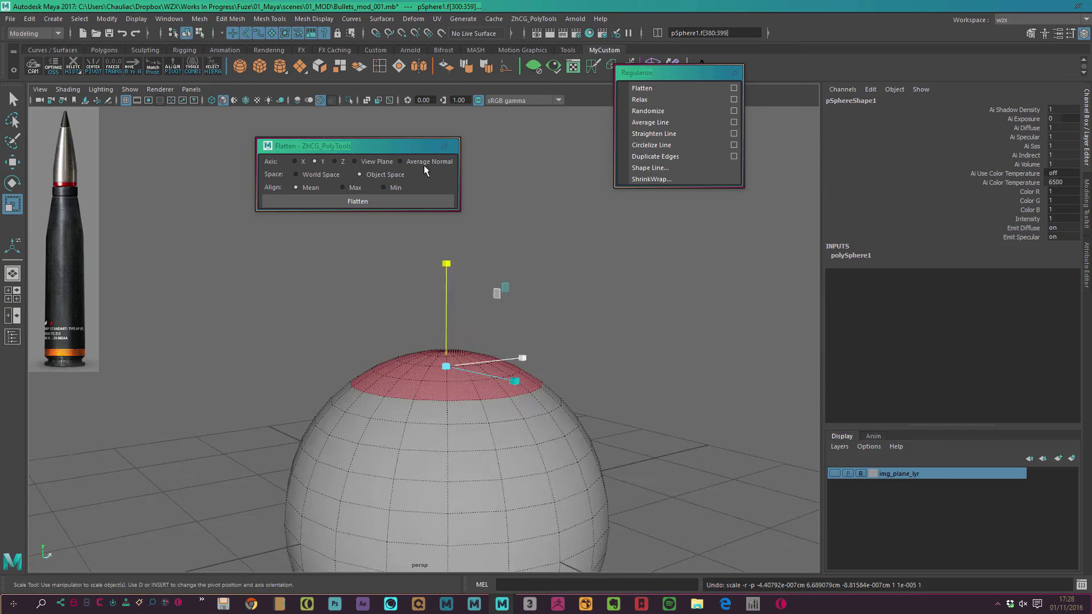
alt+drag(421, 267, 414, 291)
click(479, 233)
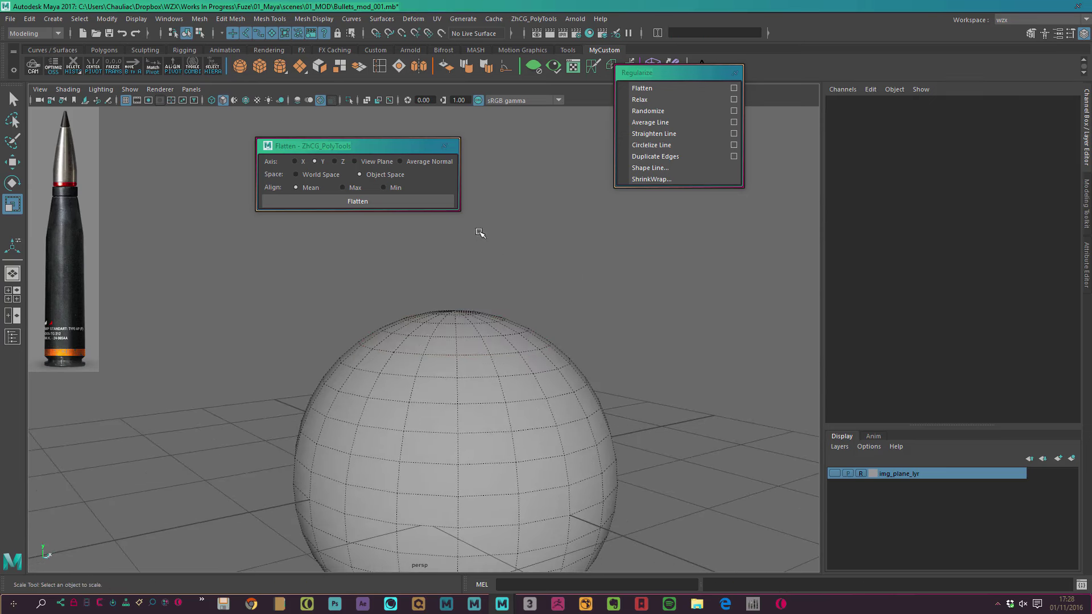
key(ctrl+z)
- Try Average Normal and View Plane flattens on the cap, undoing each
click(423, 161)
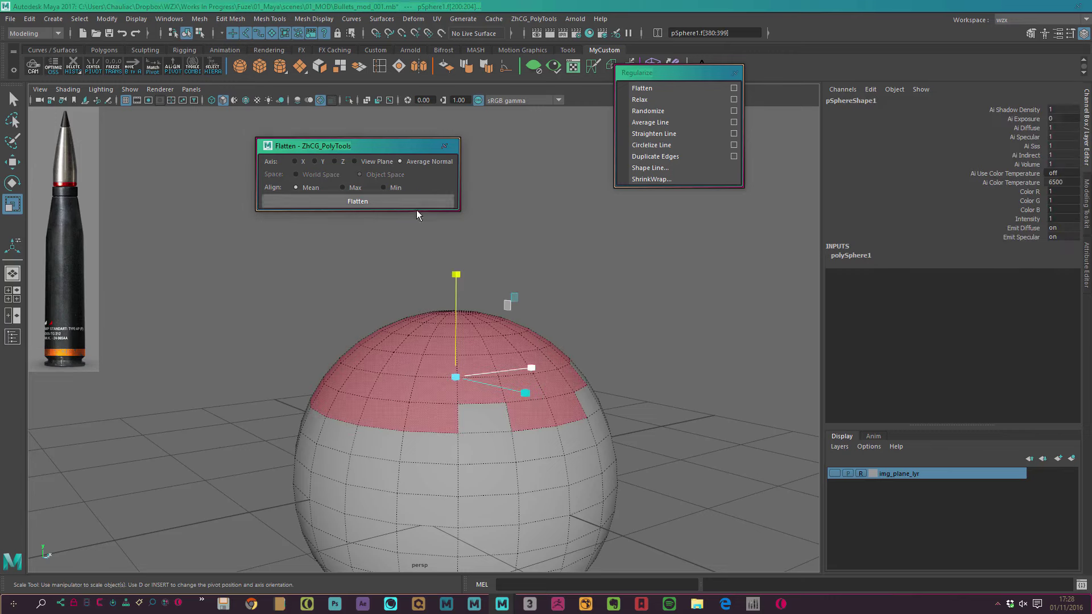
mouse_move(431, 239)
alt+mouse_down()
mouse_move(430, 293)
mouse_move(360, 292)
alt+mouse_up()
key(ctrl+z)
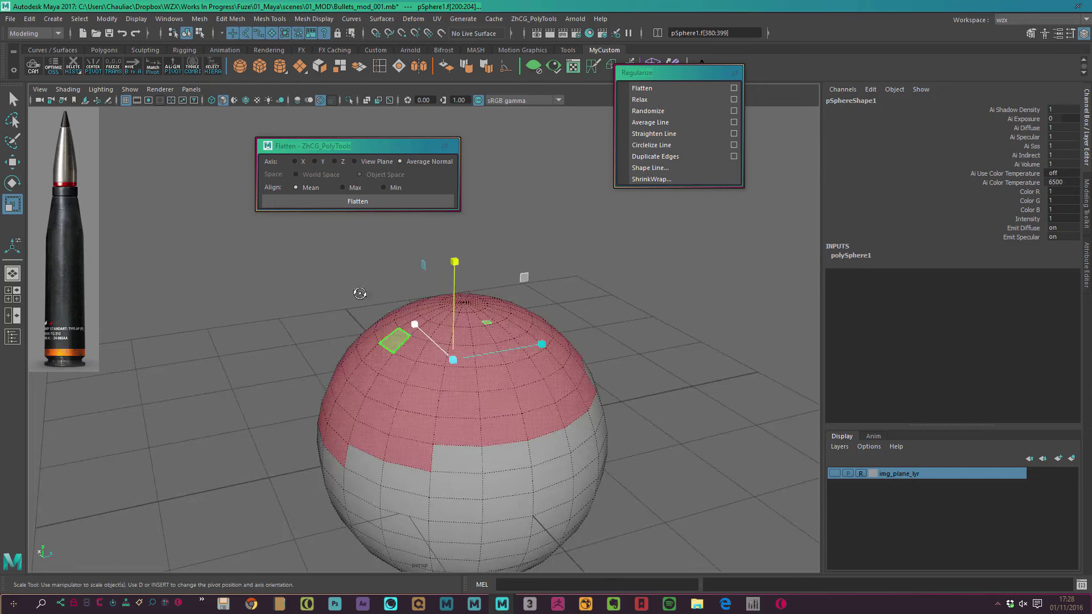
click(366, 162)
alt+drag(376, 241, 364, 227)
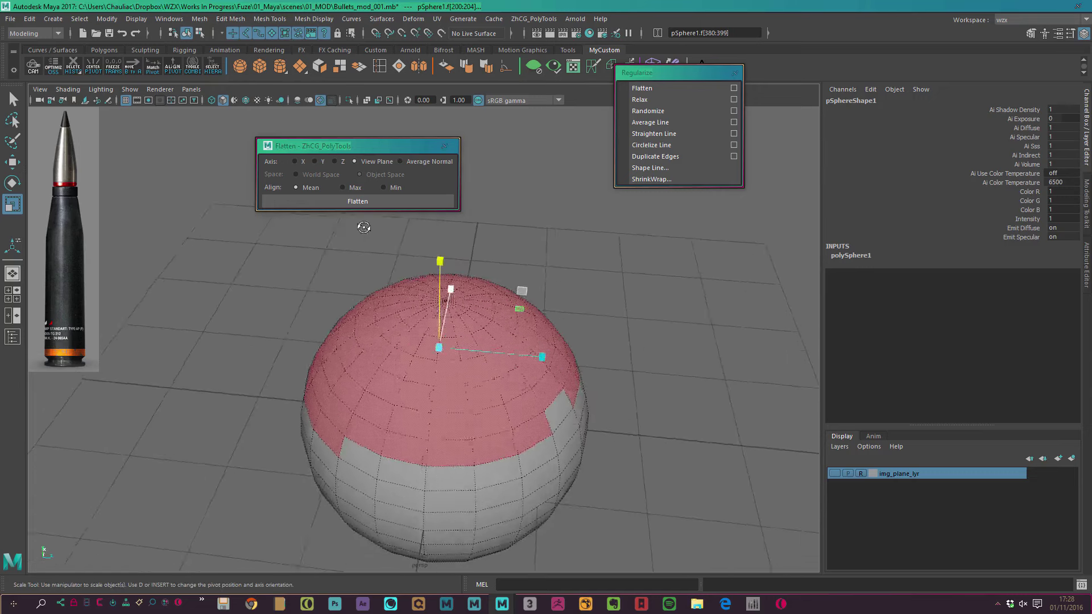
click(358, 201)
mouse_move(361, 275)
alt+mouse_down()
mouse_move(494, 248)
mouse_move(569, 295)
mouse_move(537, 362)
mouse_move(417, 212)
alt+mouse_up()
key(ctrl+z)
- Flatten the cap along Y, undo it, and close the Flatten options
click(315, 161)
click(355, 202)
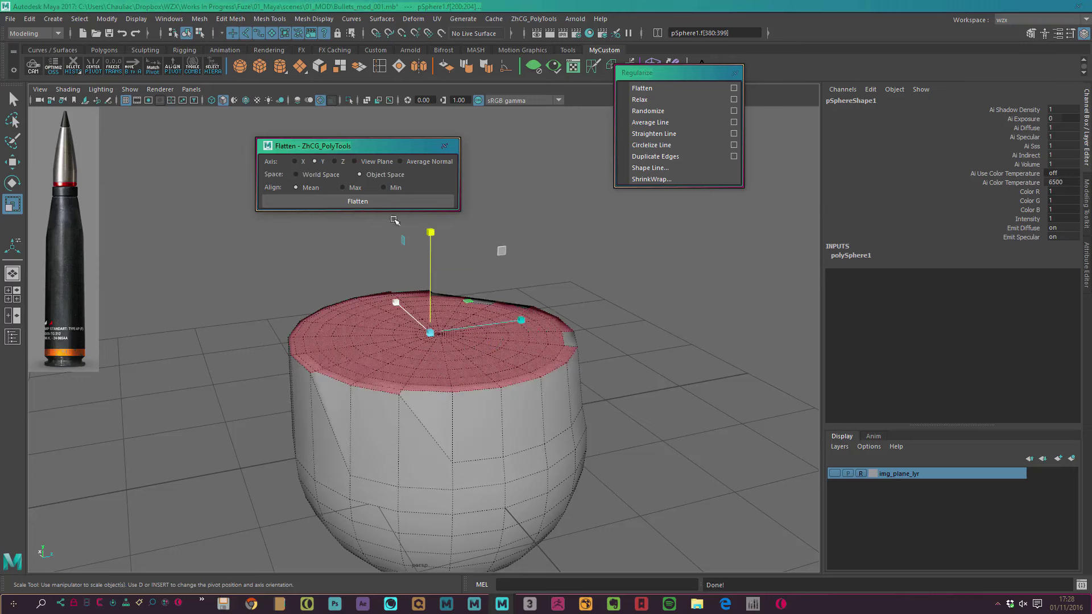
key(ctrl+z)
click(445, 146)
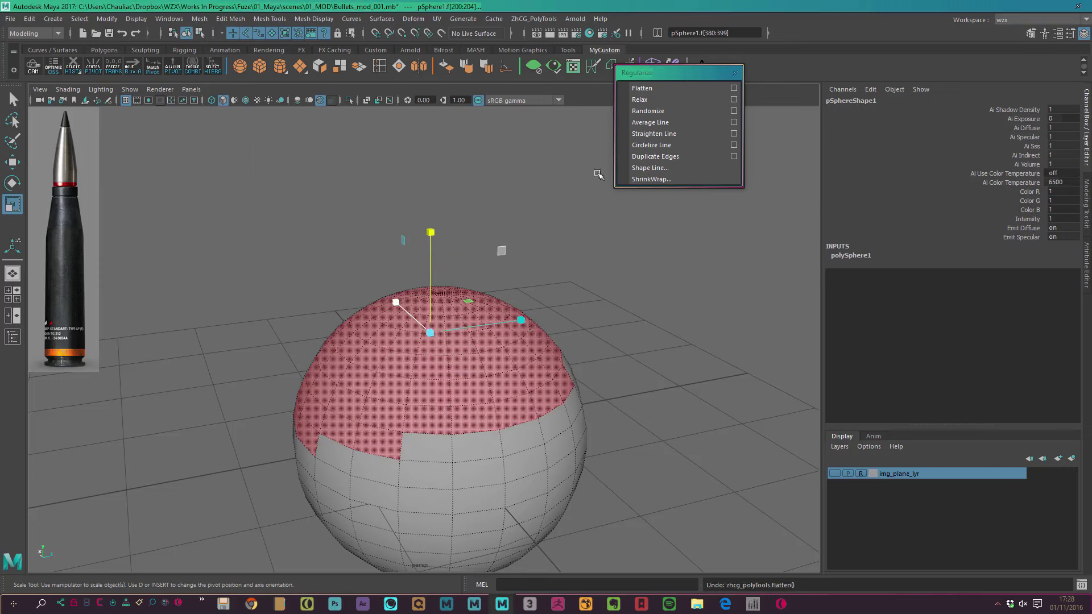
- Try Regularize Relax on the sphere's top faces and undo it
click(651, 99)
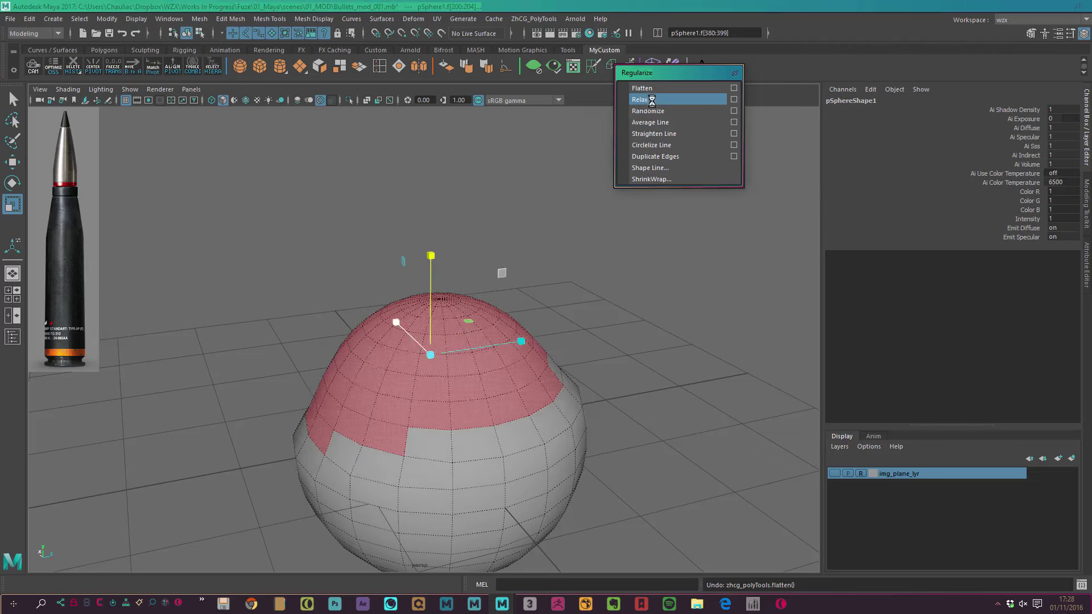
mouse_move(586, 302)
alt+mouse_down()
mouse_move(485, 382)
mouse_move(511, 371)
alt+mouse_up()
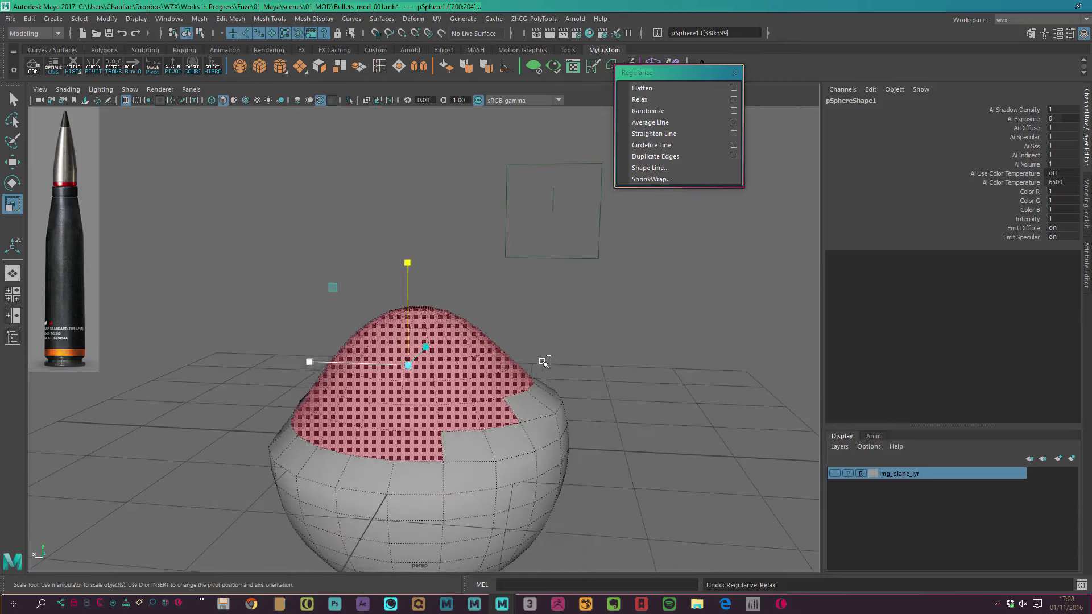
alt+right_drag(600, 323, 524, 273)
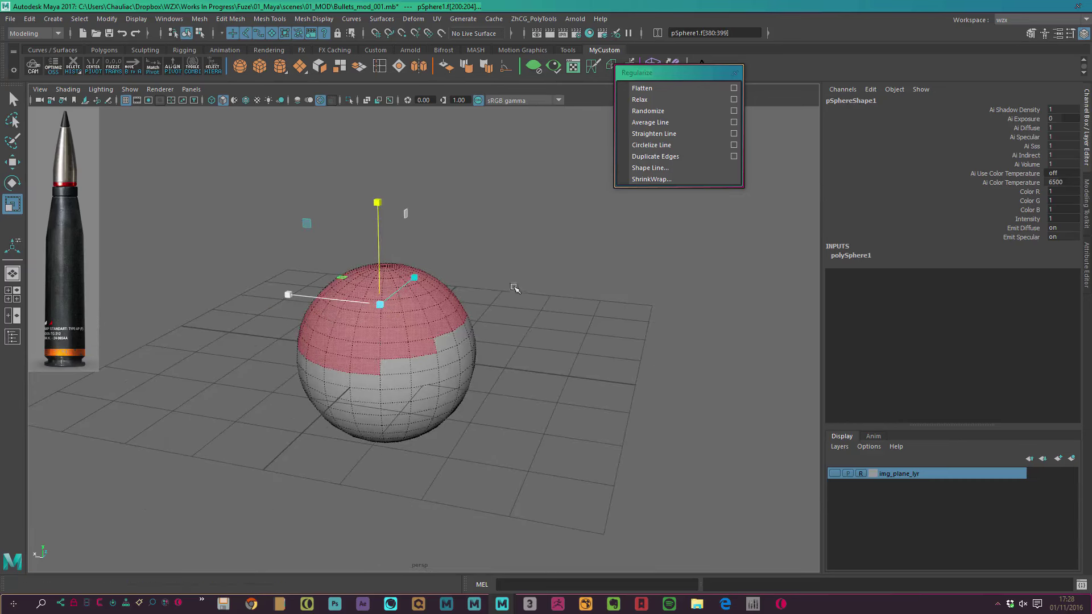
key(ctrl+z)
key(ctrl+z)
right_click(308, 76)
- Add a polygon plane beneath the sphere and zoom in on it
click(367, 137)
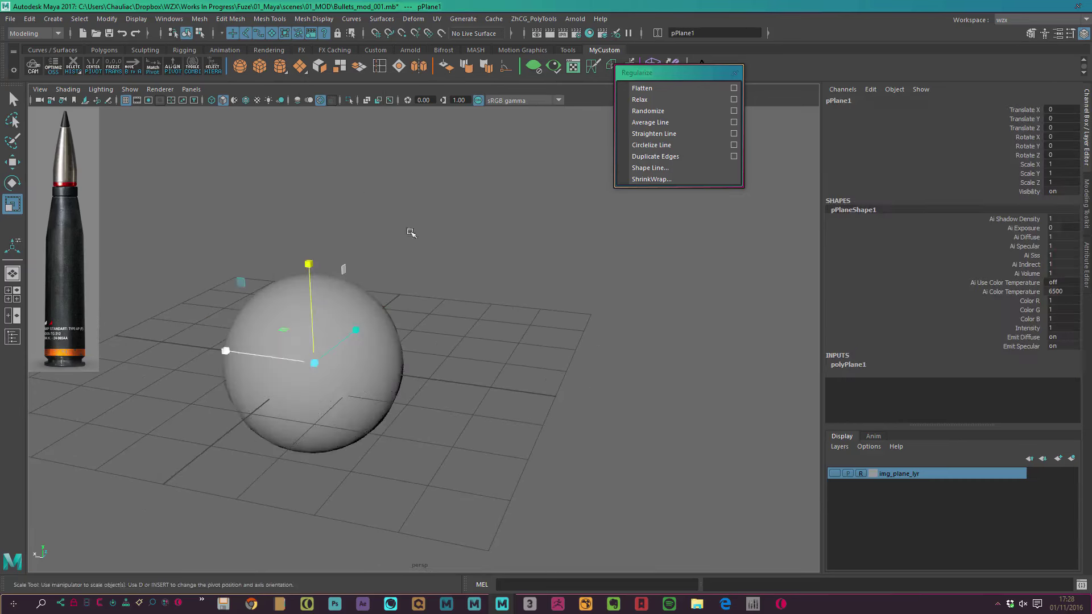
alt+drag(224, 351, 341, 318)
alt+right_drag(341, 319, 455, 273)
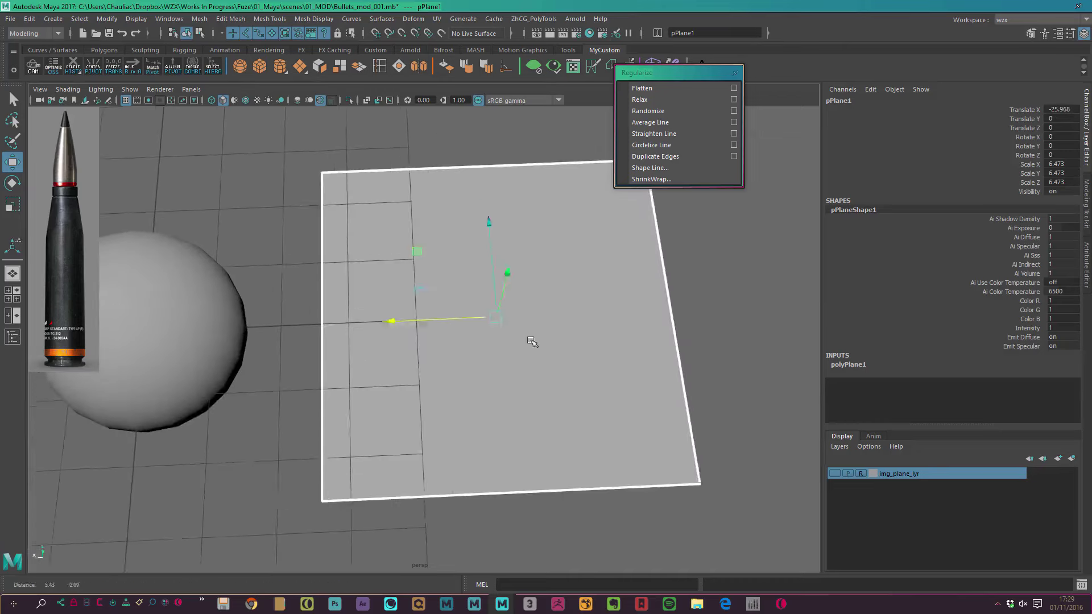
- Connect opposite edges with 11 vertical and 10 horizontal edge loops
key(F10)
click(483, 153)
shift+click(503, 478)
shift+right_drag(507, 514, 541, 455)
click(541, 456)
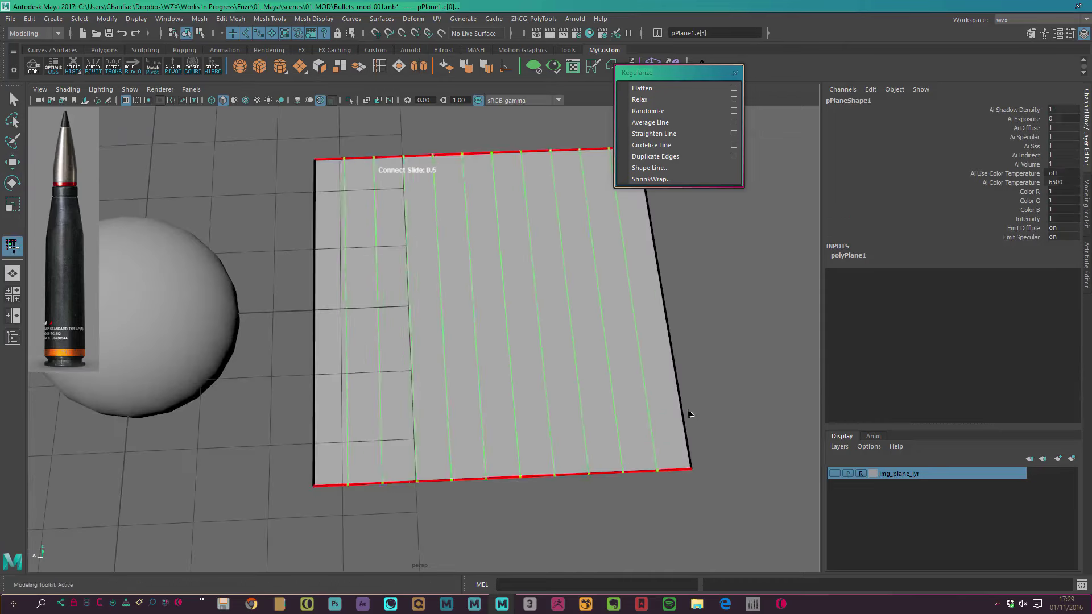
key(w)
click(341, 334)
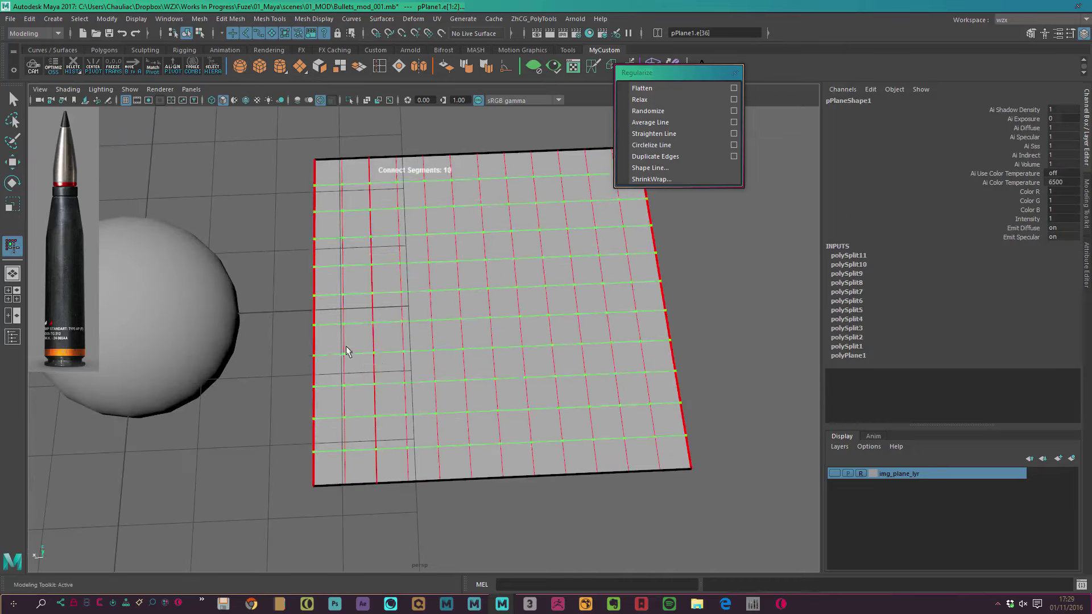
alt+drag(348, 356, 478, 349)
- Warp the plane into a wavy surface by soft-selecting and pulling vertices
key(b)
middle_drag(455, 362, 499, 349)
drag(408, 348, 546, 319)
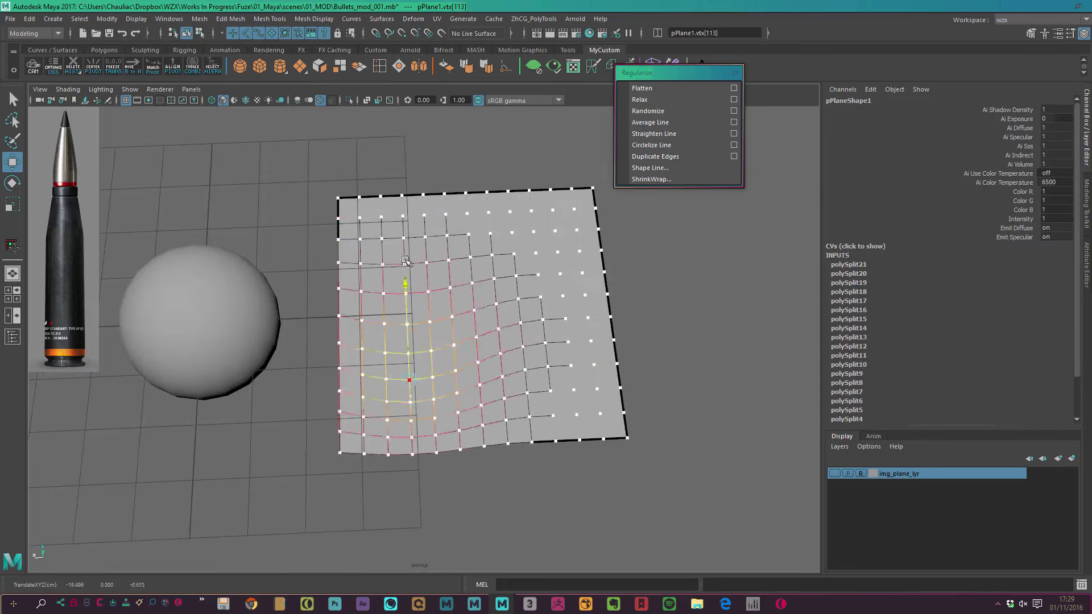
middle_drag(514, 229, 518, 328)
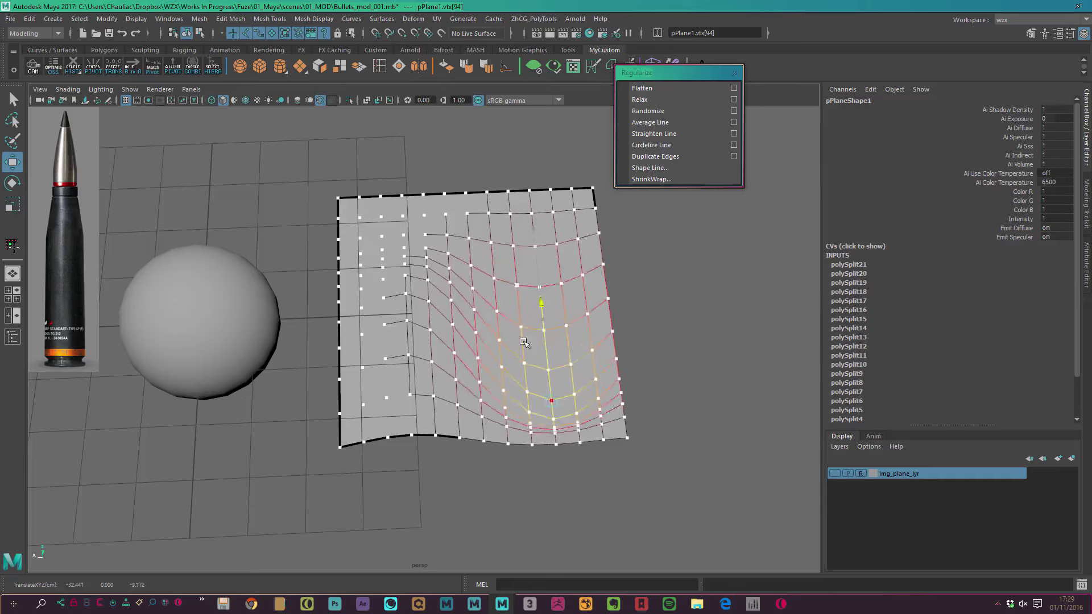
- Select all of the plane's faces
key(F8)
scroll(536, 438, up, 4)
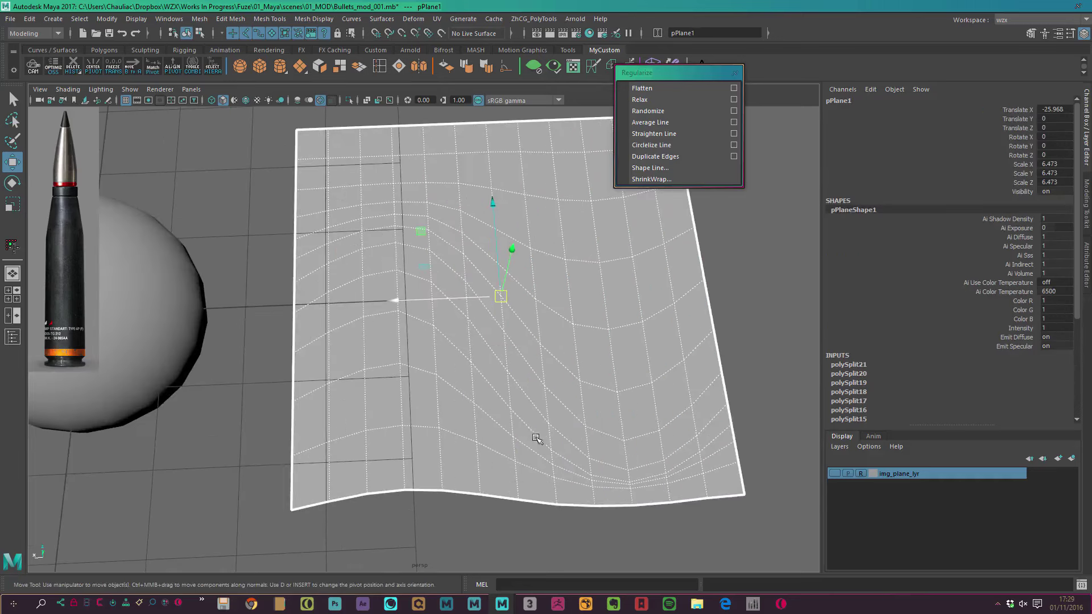
scroll(593, 360, down, 3)
right_drag(514, 336, 516, 337)
drag(310, 148, 653, 439)
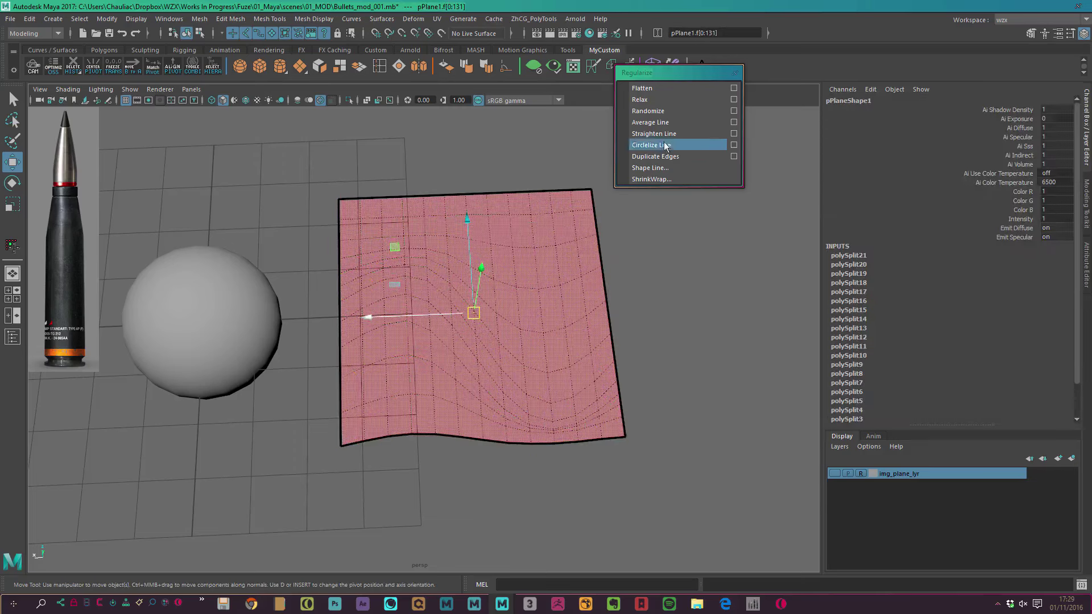
- Relax the plane's faces with Regularize Relax and delete the sphere
click(656, 99)
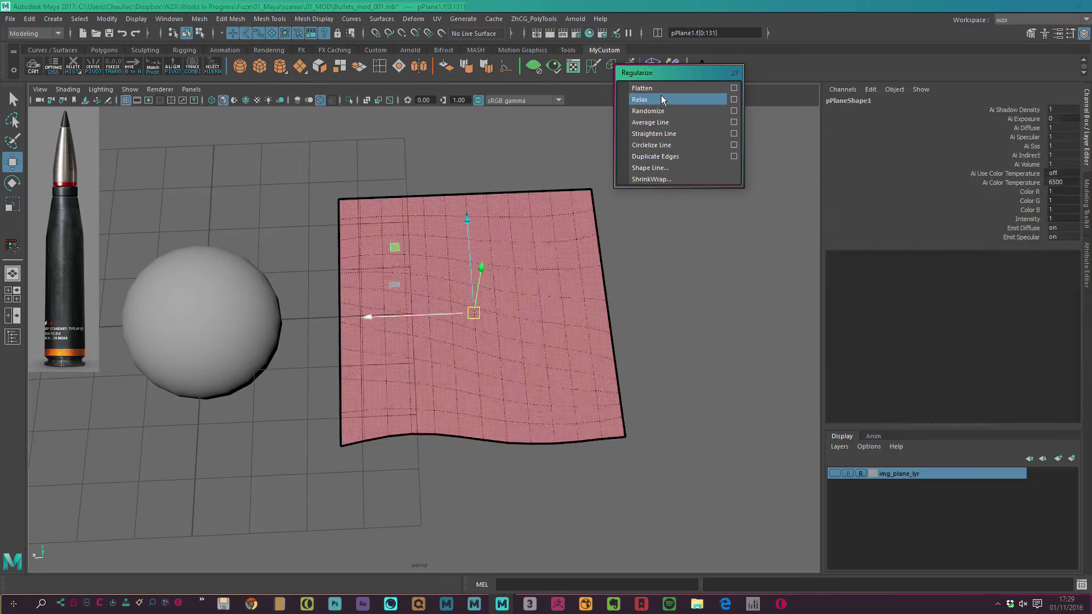
mouse_move(626, 348)
alt+mouse_down()
mouse_move(574, 348)
mouse_move(548, 272)
alt+mouse_up()
click(549, 273)
alt+drag(592, 241, 378, 220)
alt+right_drag(377, 219, 517, 275)
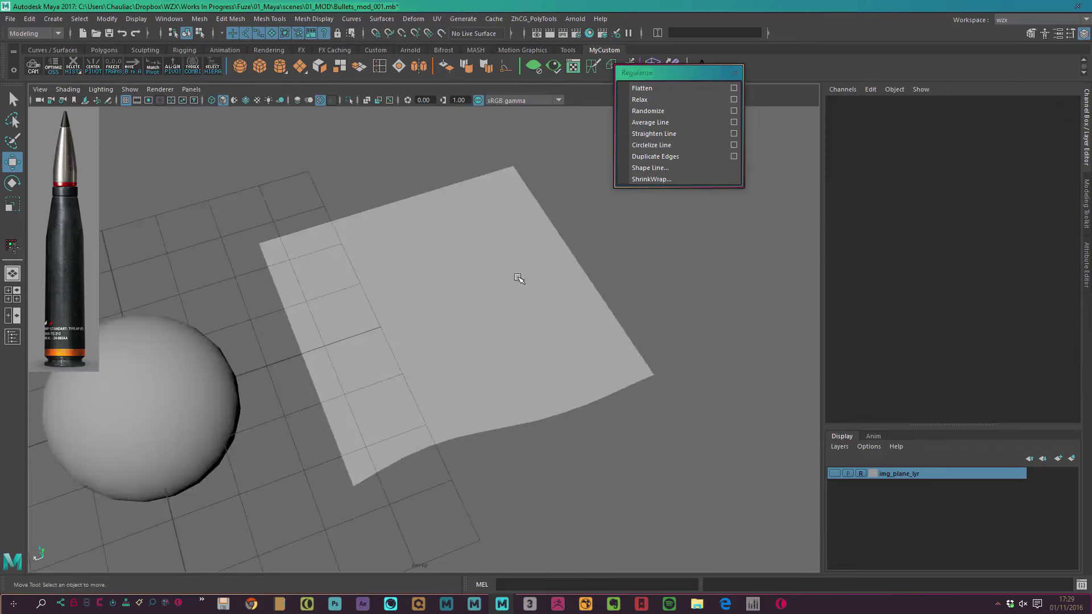
alt+drag(516, 275, 252, 209)
click(188, 267)
key(Delete)
alt+middle_drag(432, 259, 390, 232)
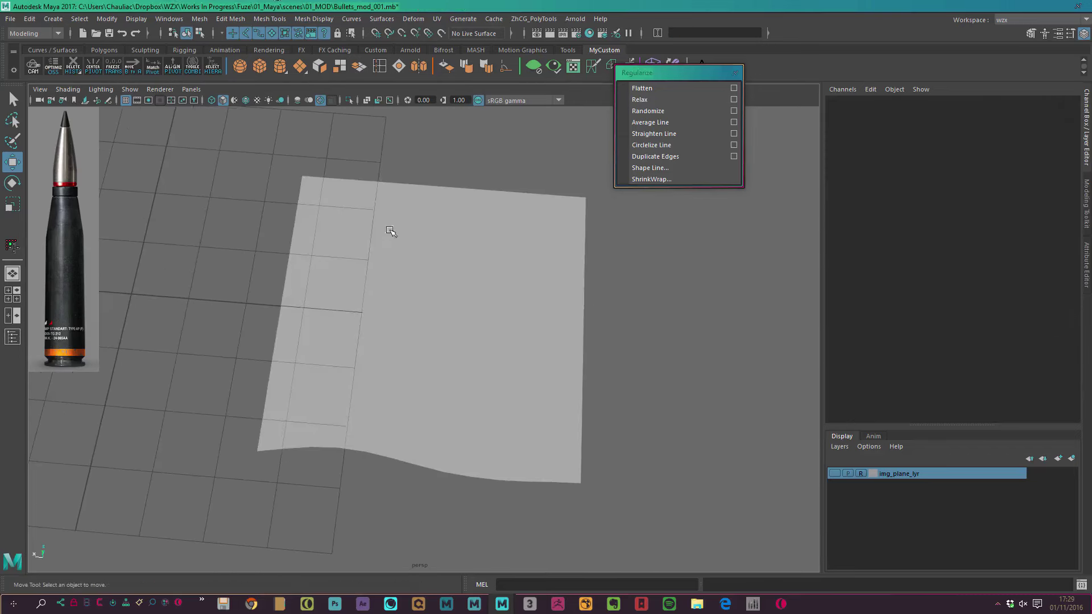
- Scale the plane uniformly to 9.745 and move it to X -49.691
click(537, 319)
key(r)
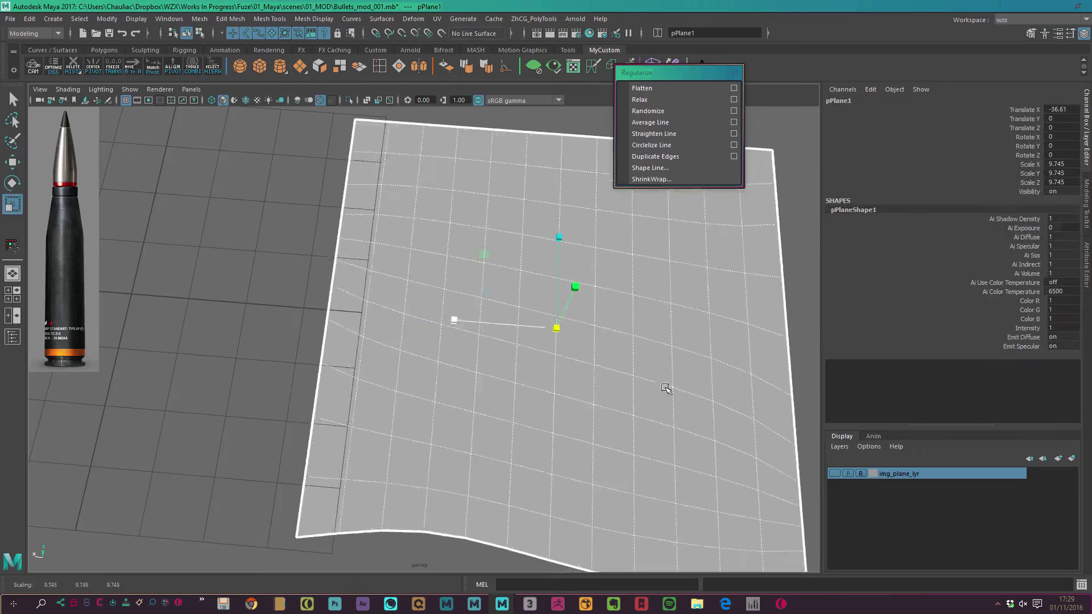
drag(338, 316, 405, 313)
key(w)
drag(340, 304, 511, 216)
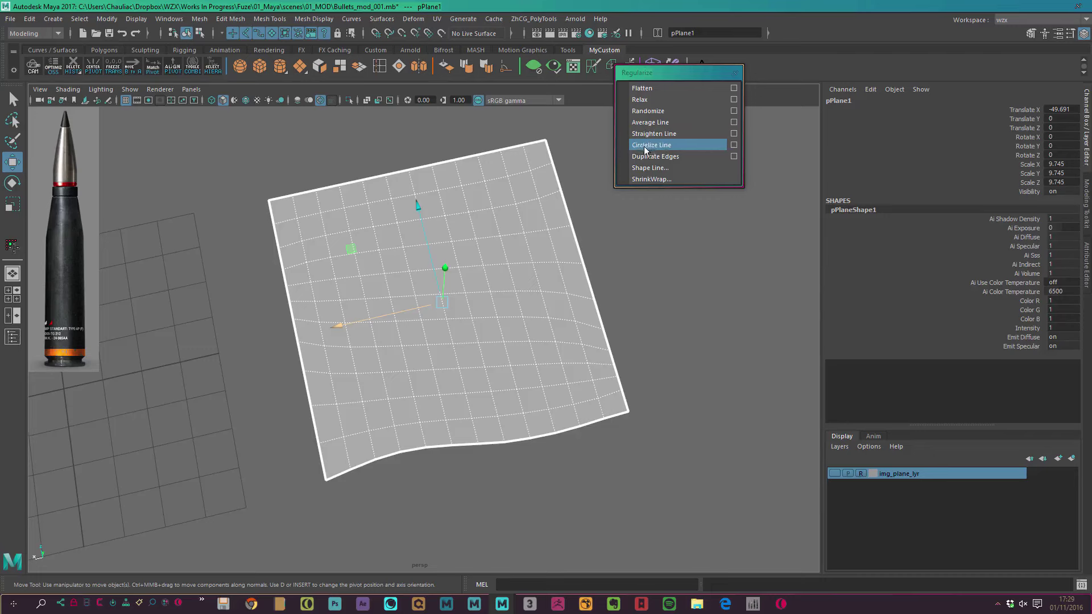
mouse_move(591, 227)
alt+mouse_down()
mouse_move(480, 275)
mouse_move(260, 200)
alt+mouse_up()
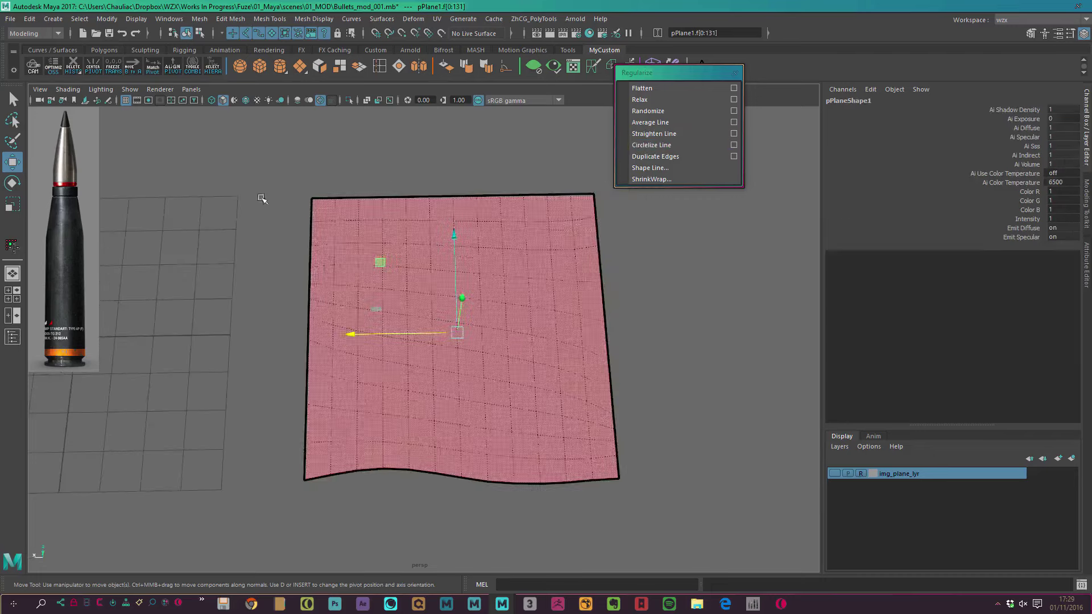
drag(334, 243, 368, 277)
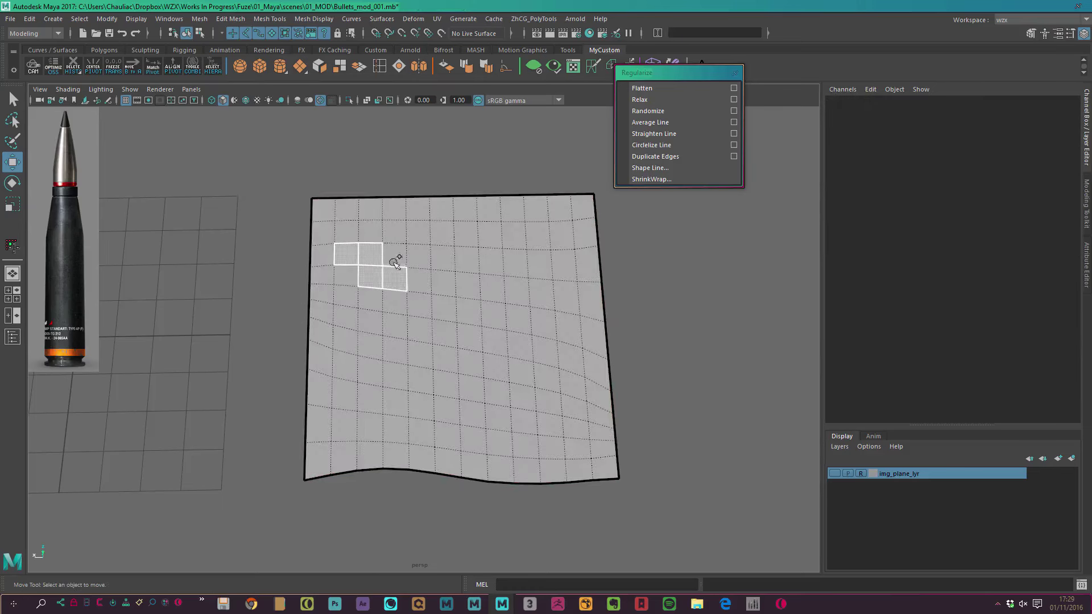
- Select three face patches on the plane: top-left, lower-left and lower-right
drag(355, 277, 407, 290)
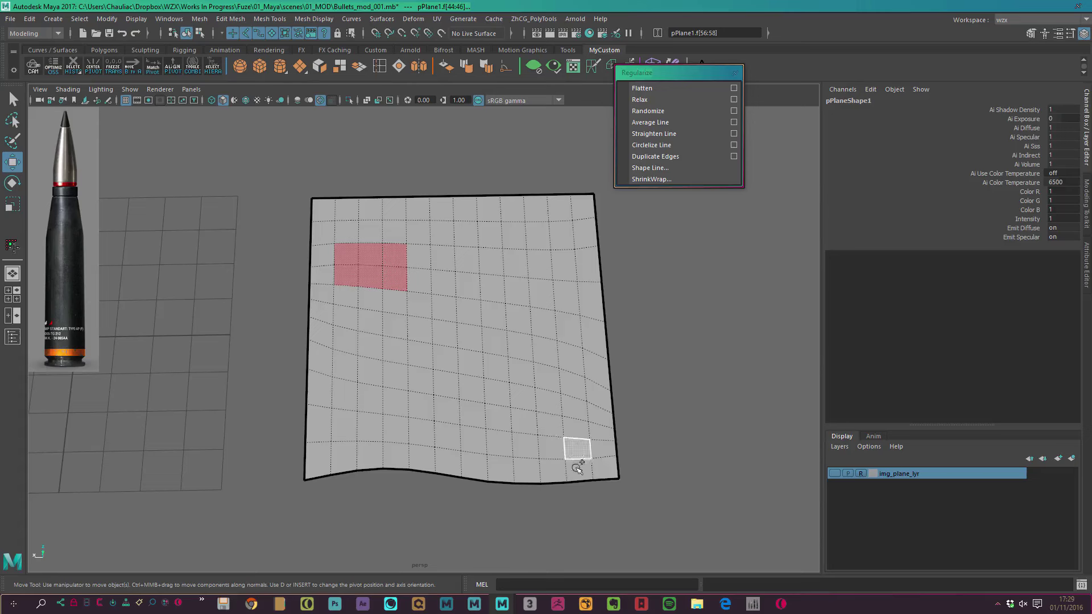
shift+drag(577, 467, 564, 470)
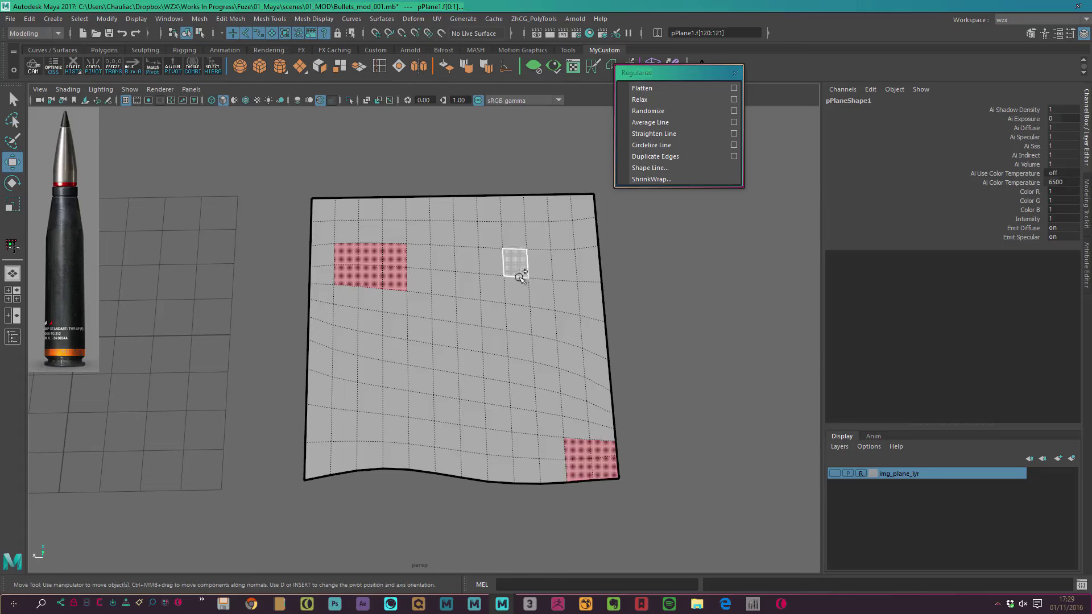
shift+drag(354, 364, 408, 398)
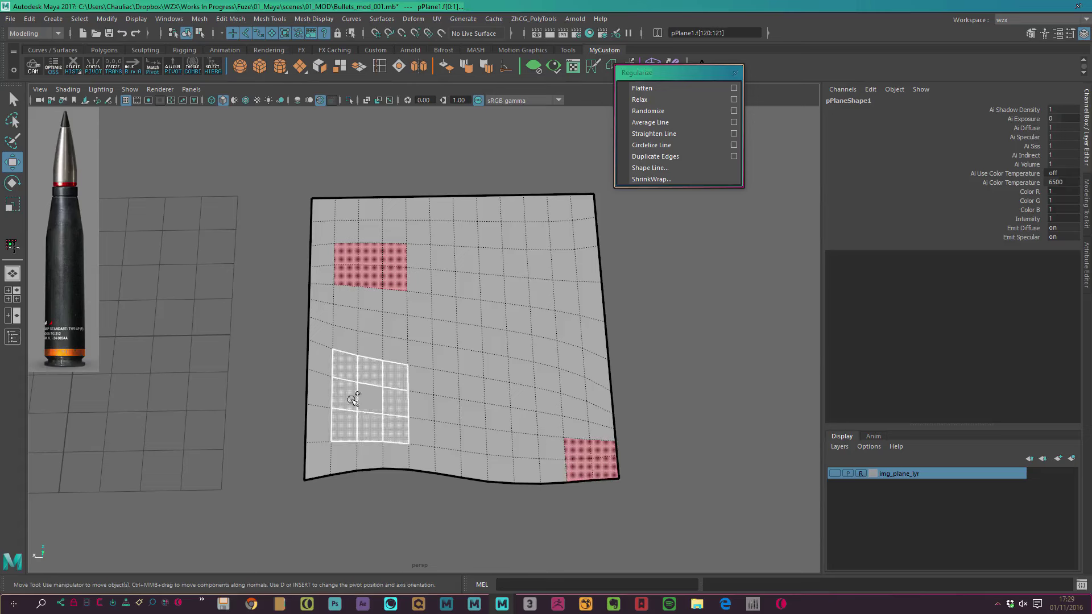
alt+drag(500, 366, 442, 254)
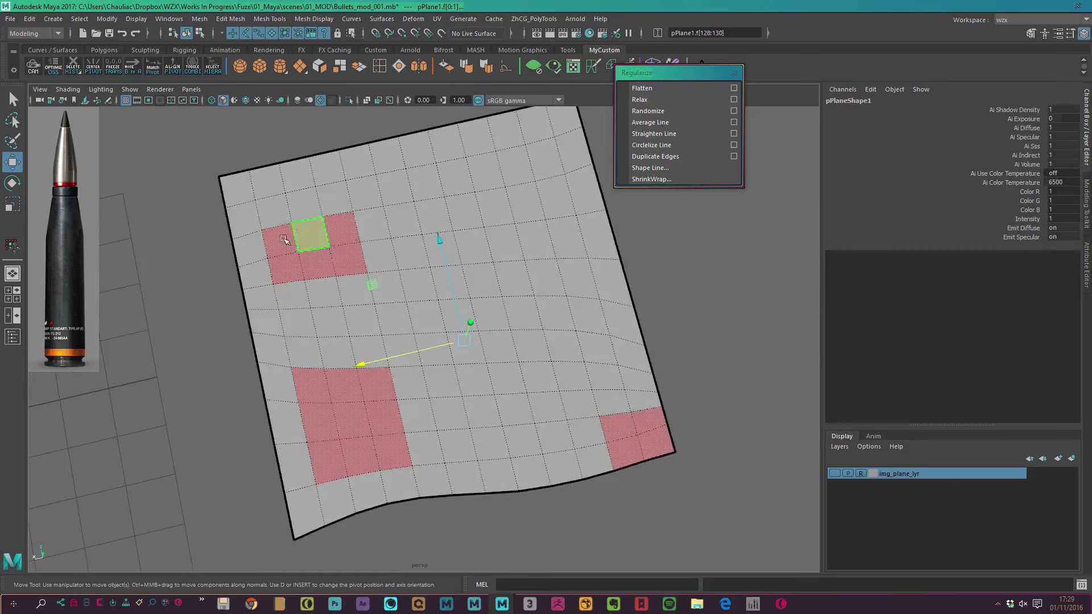
alt+drag(426, 316, 431, 249)
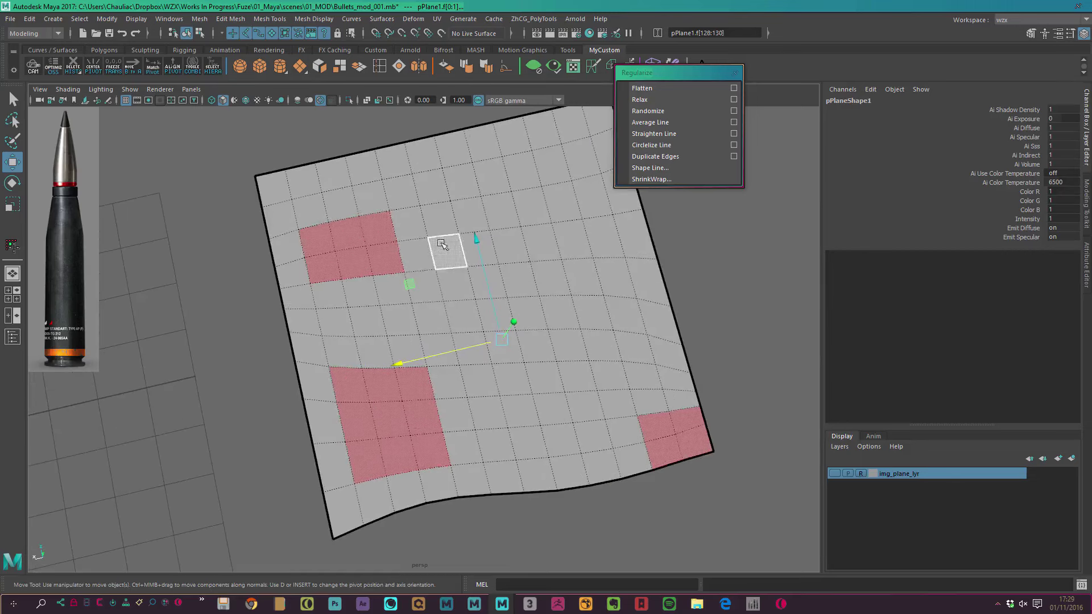
- Convert the three face patches to their edge perimeters
ctrl+right_drag(427, 241, 423, 200)
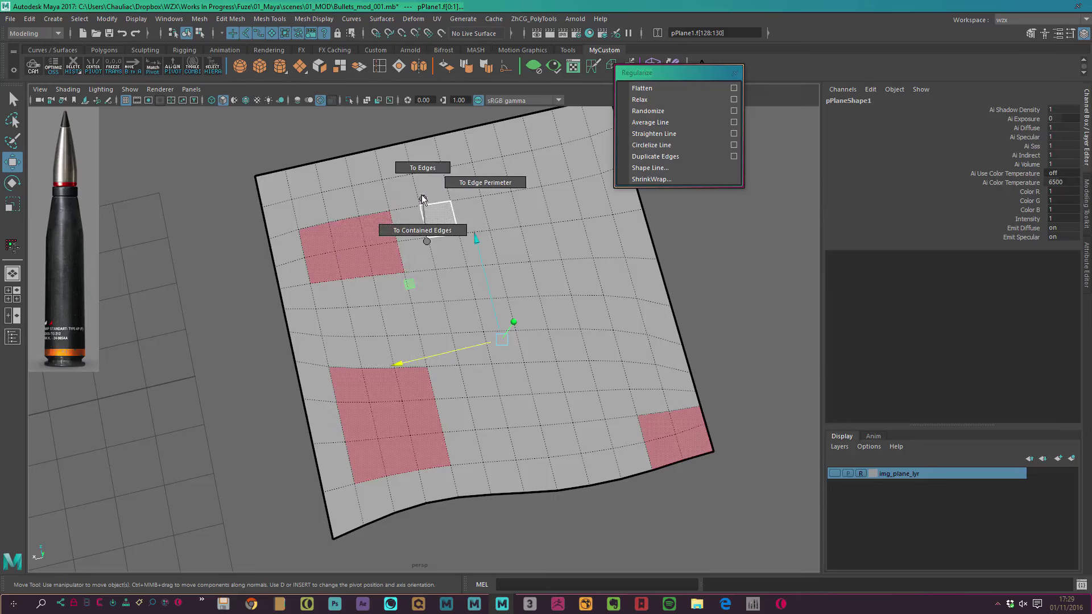
ctrl+right_drag(469, 185, 461, 216)
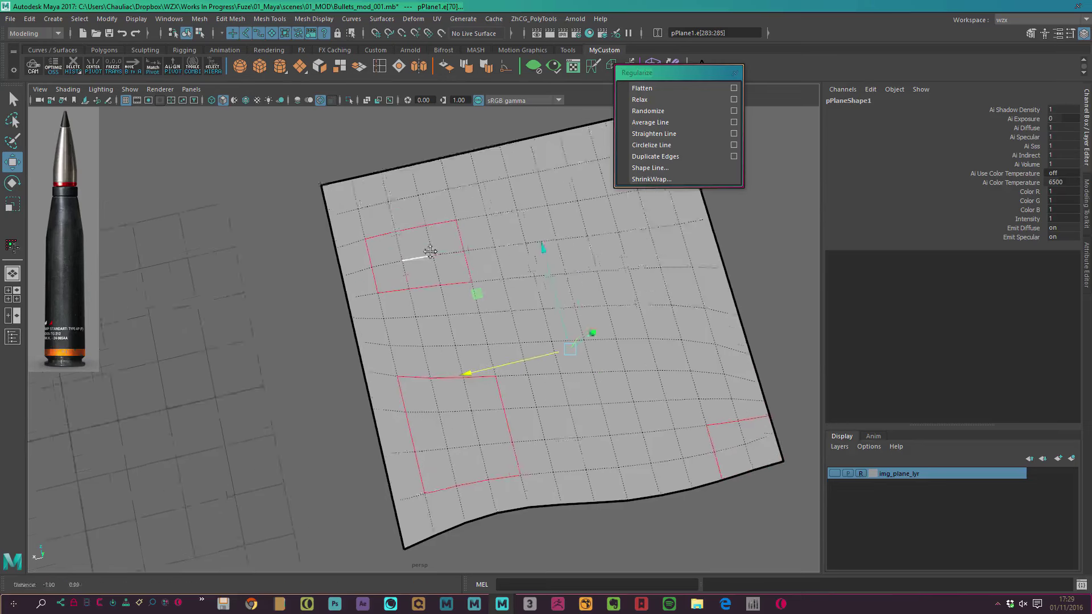
scroll(410, 224, up, 4)
scroll(579, 204, down, 5)
mouse_move(446, 305)
alt+mouse_down()
mouse_move(427, 254)
mouse_move(720, 331)
alt+mouse_up()
key(4)
scroll(739, 319, up, 3)
alt+middle_drag(768, 298, 619, 289)
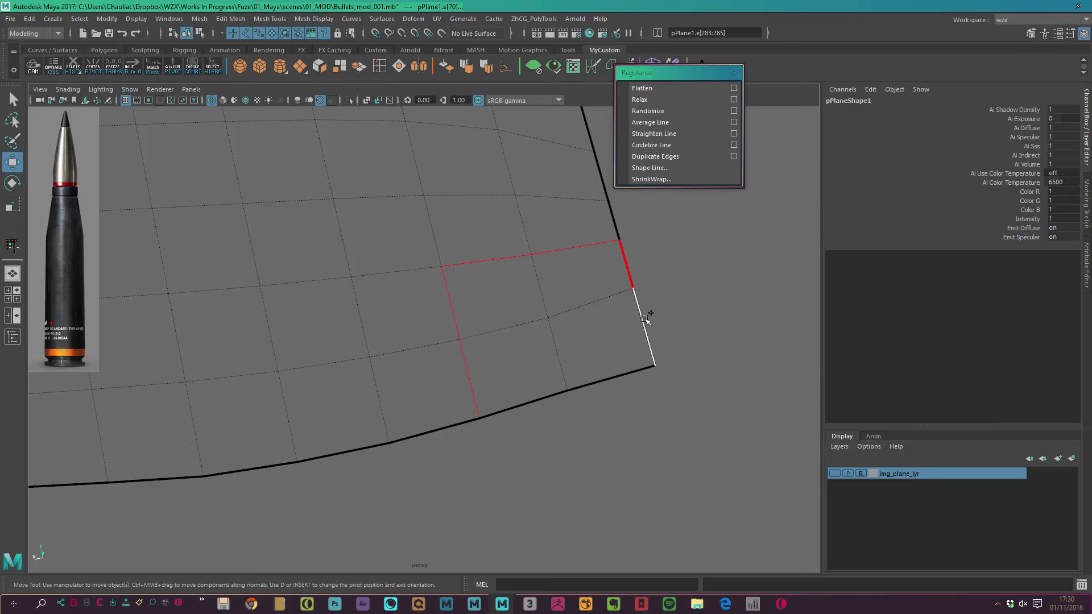
scroll(665, 497, down, 3)
mouse_move(666, 497)
alt+mouse_down()
mouse_move(481, 341)
mouse_move(524, 378)
mouse_move(541, 289)
mouse_move(517, 214)
mouse_move(305, 242)
alt+mouse_up()
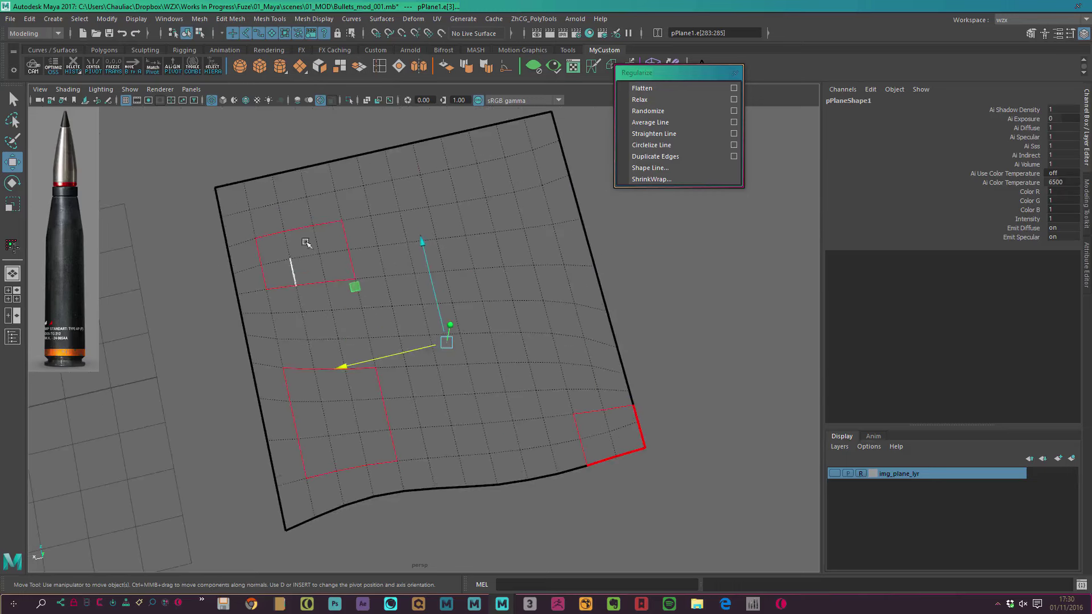
mouse_move(388, 251)
alt+mouse_down()
mouse_move(407, 256)
mouse_move(320, 271)
alt+mouse_up()
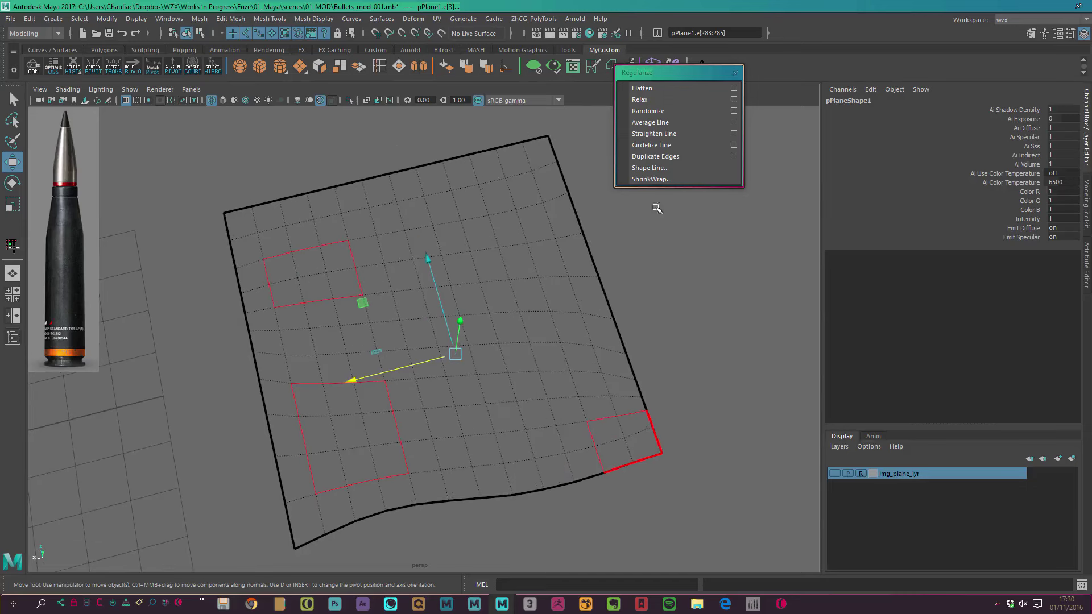
- Round the edge outlines into circles with Regularize Circlelize Line
click(651, 145)
mouse_move(602, 325)
alt+mouse_down()
mouse_move(573, 302)
mouse_move(556, 261)
mouse_move(592, 285)
mouse_move(632, 268)
alt+mouse_up()
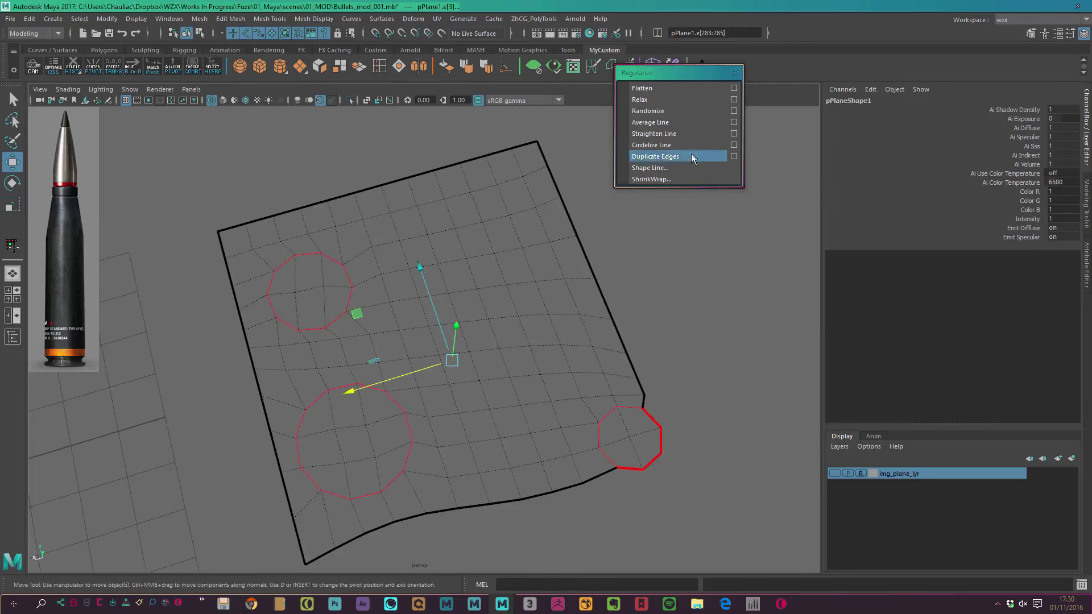
click(733, 145)
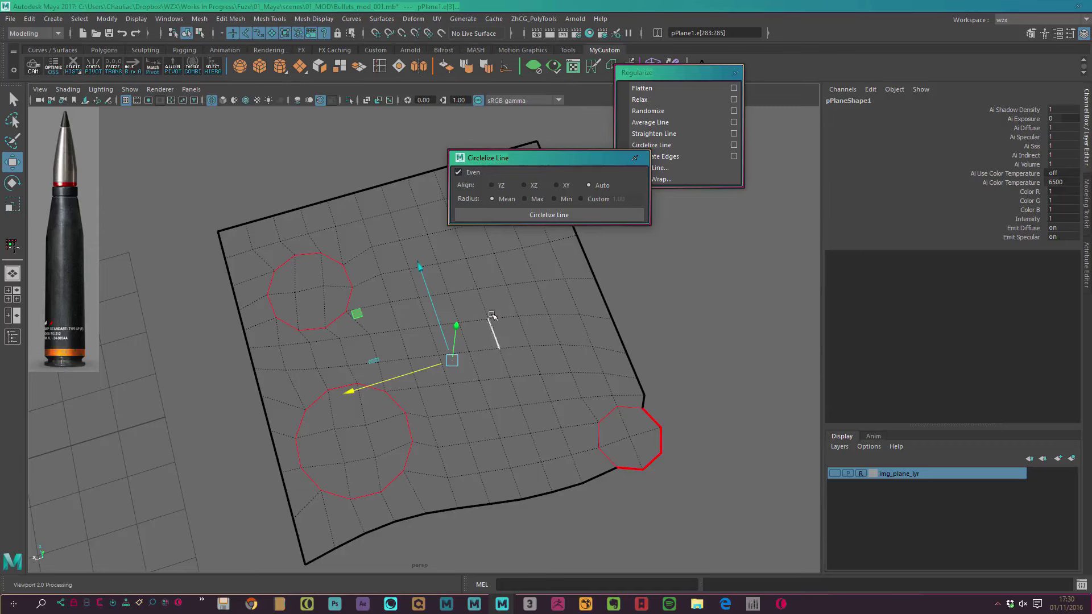
- Retry Circelize Line with Even turned off, then turn Even back on
alt+drag(492, 315, 483, 307)
key(ctrl+z)
click(457, 172)
click(549, 214)
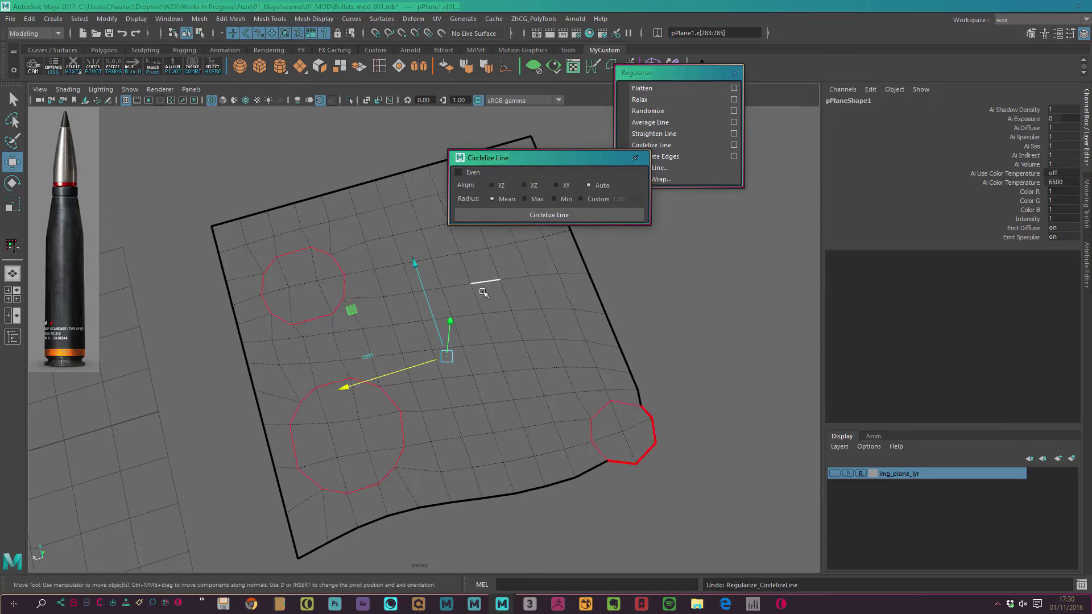
scroll(286, 291, up, 5)
key(ctrl+z)
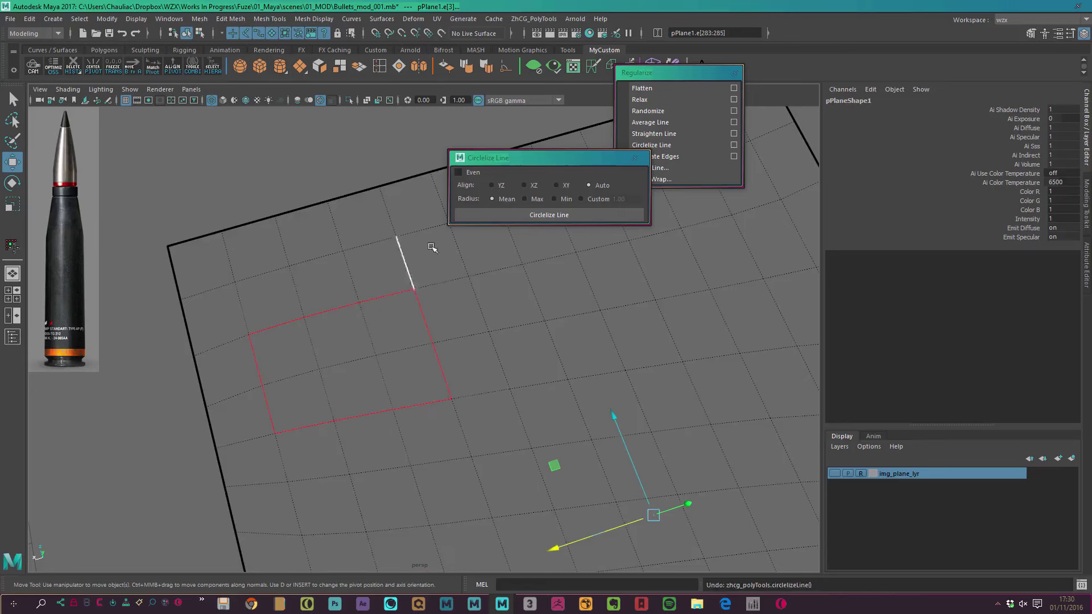
click(473, 176)
scroll(511, 398, down, 5)
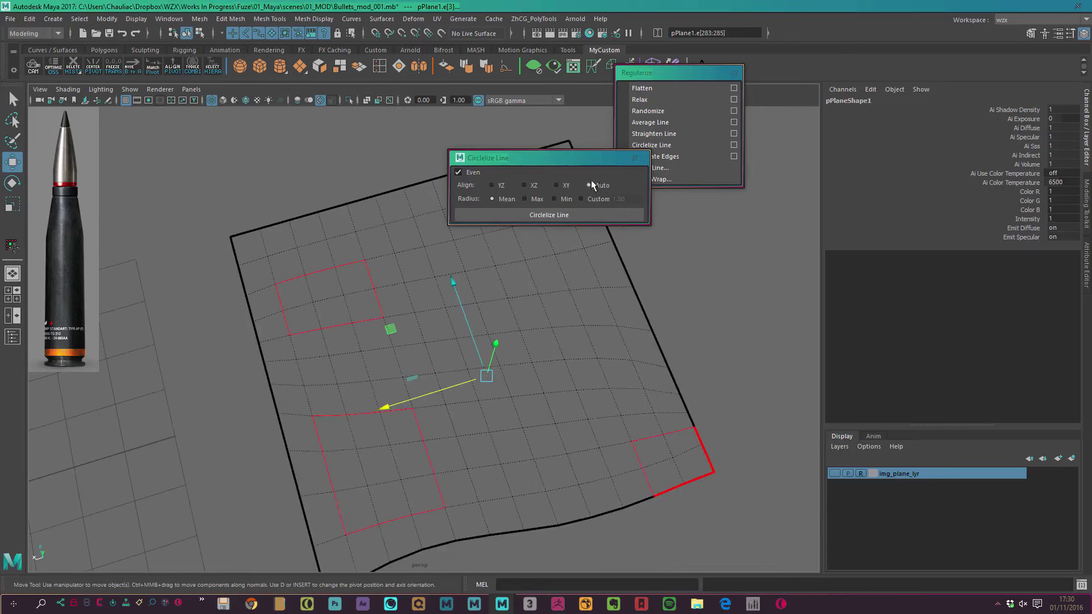
- Try maximum and minimum radius circles, undoing each
click(549, 215)
key(ctrl+z)
click(524, 198)
click(549, 215)
key(ctrl+z)
click(554, 199)
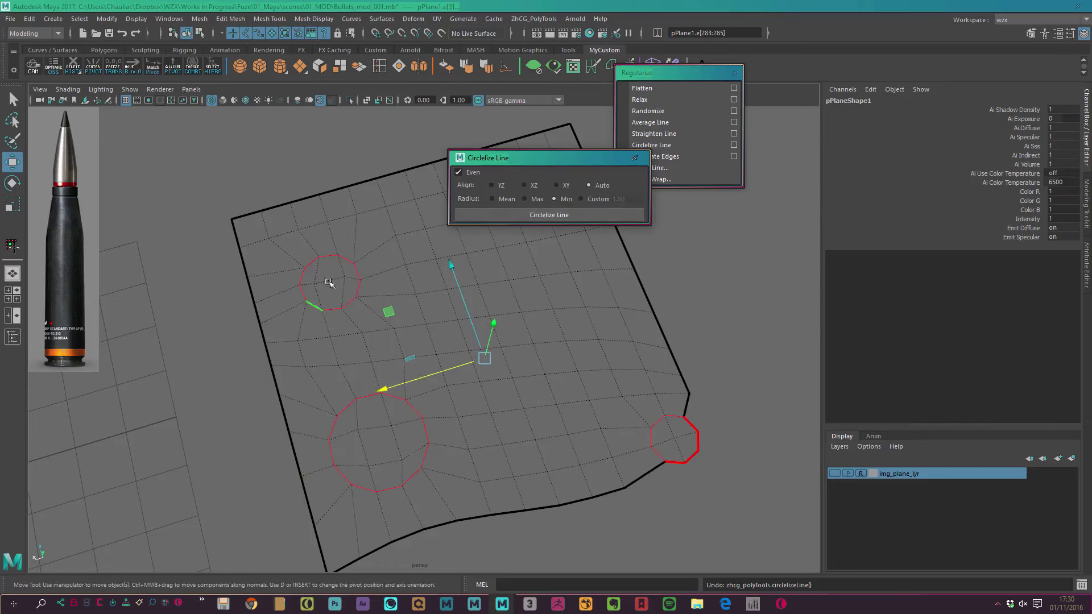
key(ctrl+z)
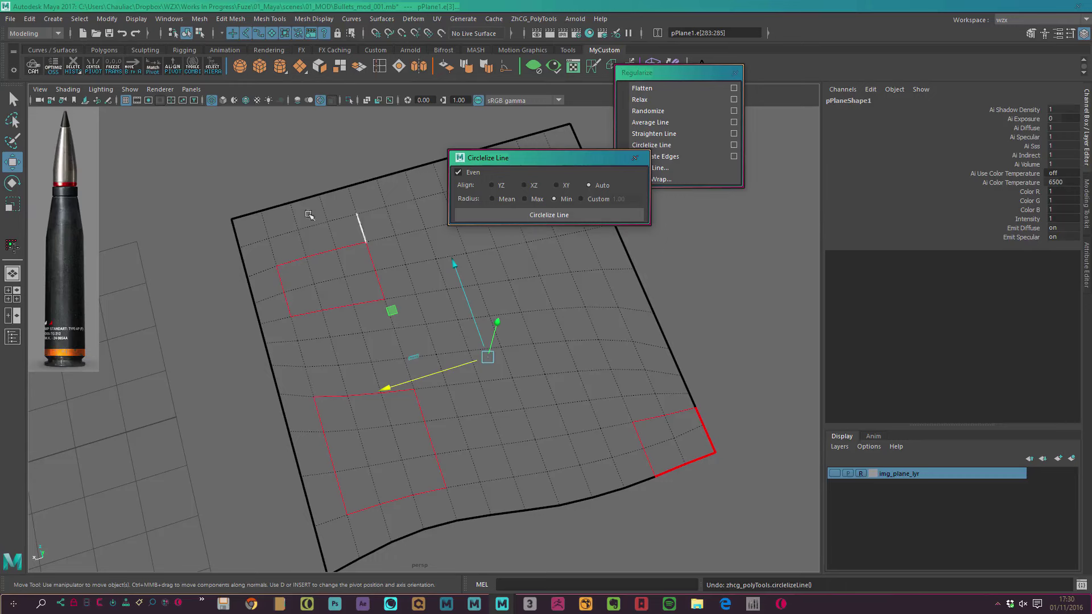
- Apply Mean radius circles, close the options and clear the selection
click(511, 199)
click(511, 215)
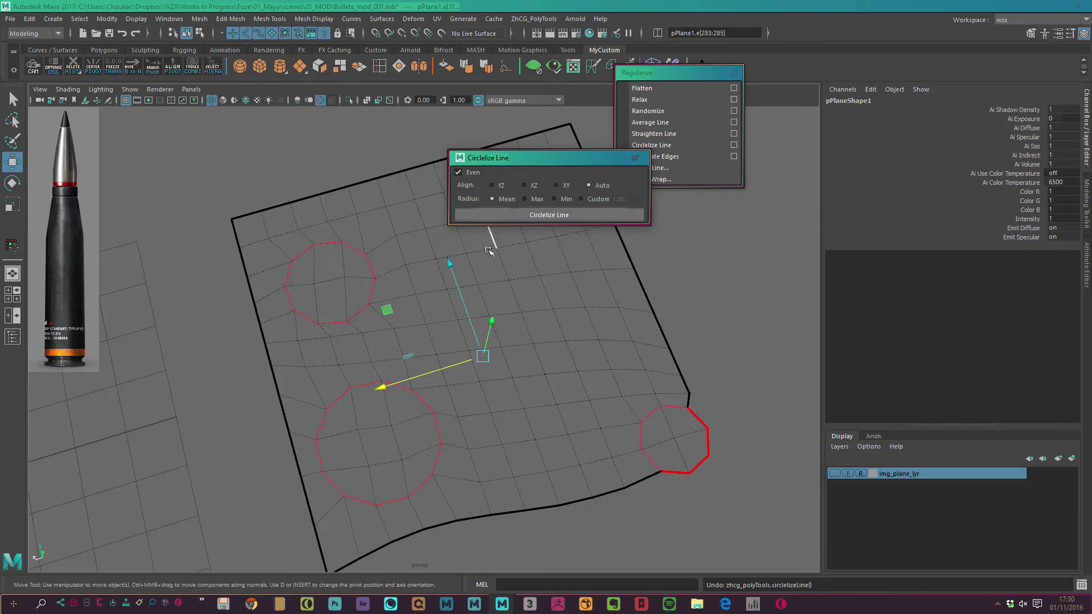
mouse_move(530, 299)
alt+mouse_down()
mouse_move(552, 304)
mouse_move(551, 251)
alt+mouse_up()
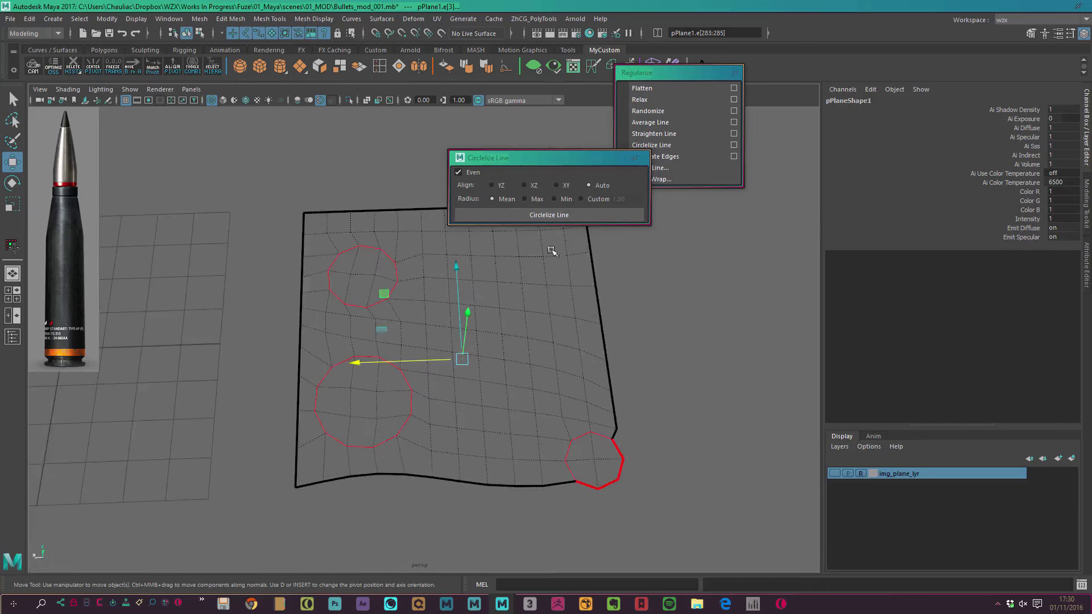
click(634, 159)
mouse_move(684, 290)
alt+mouse_down()
mouse_move(558, 261)
mouse_move(565, 316)
mouse_move(569, 296)
mouse_move(504, 358)
mouse_move(590, 336)
mouse_move(541, 305)
mouse_move(492, 312)
mouse_move(477, 302)
mouse_move(489, 312)
mouse_move(596, 305)
mouse_move(479, 323)
alt+mouse_up()
click(590, 336)
- Delete pPlane1 and create a new cube stretched wider along X
click(490, 313)
key(Delete)
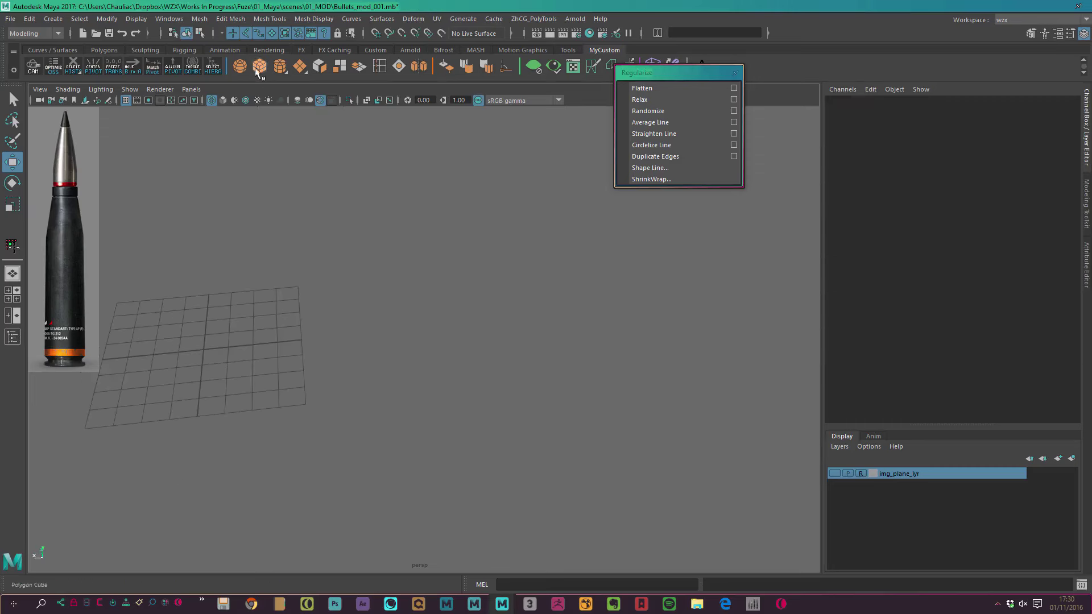
click(259, 66)
key(f)
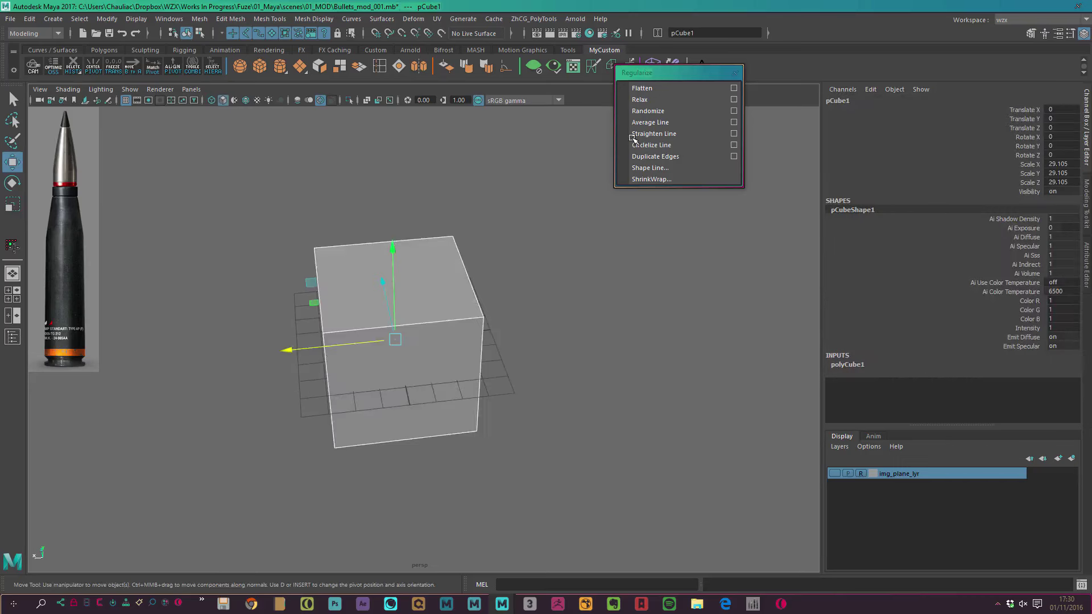
alt+drag(517, 313, 500, 324)
key(r)
drag(304, 337, 287, 360)
alt+drag(432, 402, 413, 396)
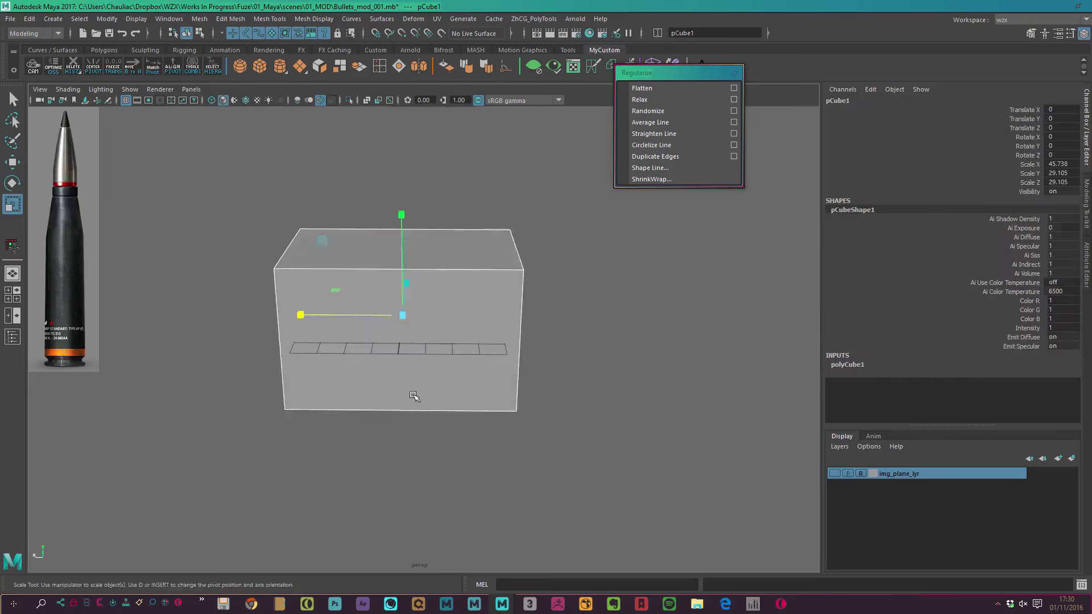
- Connect about ten vertical edge loops across the cube
key(F10)
shift+double_click(421, 409)
shift+right_drag(414, 432, 414, 462)
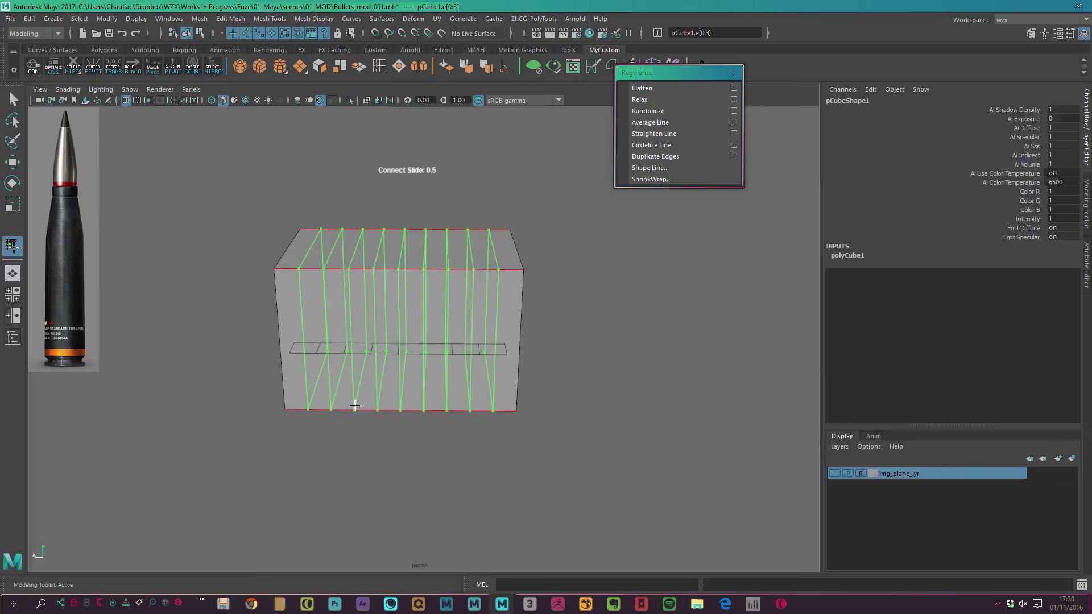
key(w)
scroll(458, 446, up, 3)
scroll(476, 390, down, 1)
click(443, 416)
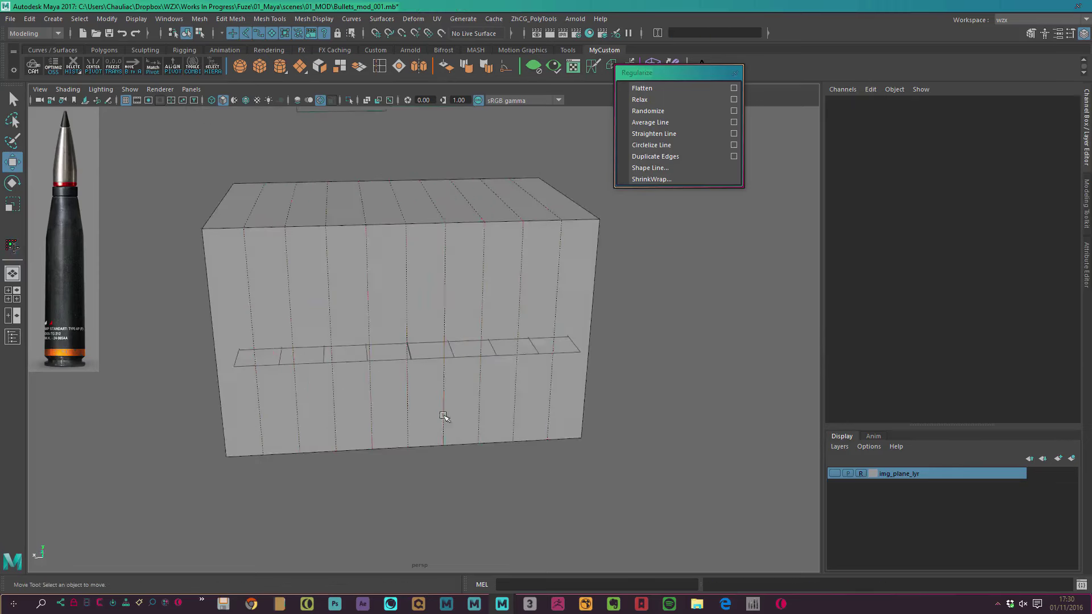
scroll(402, 281, down, 2)
- Add nine horizontal connecting segments across a column of the cube's faces
click(419, 293)
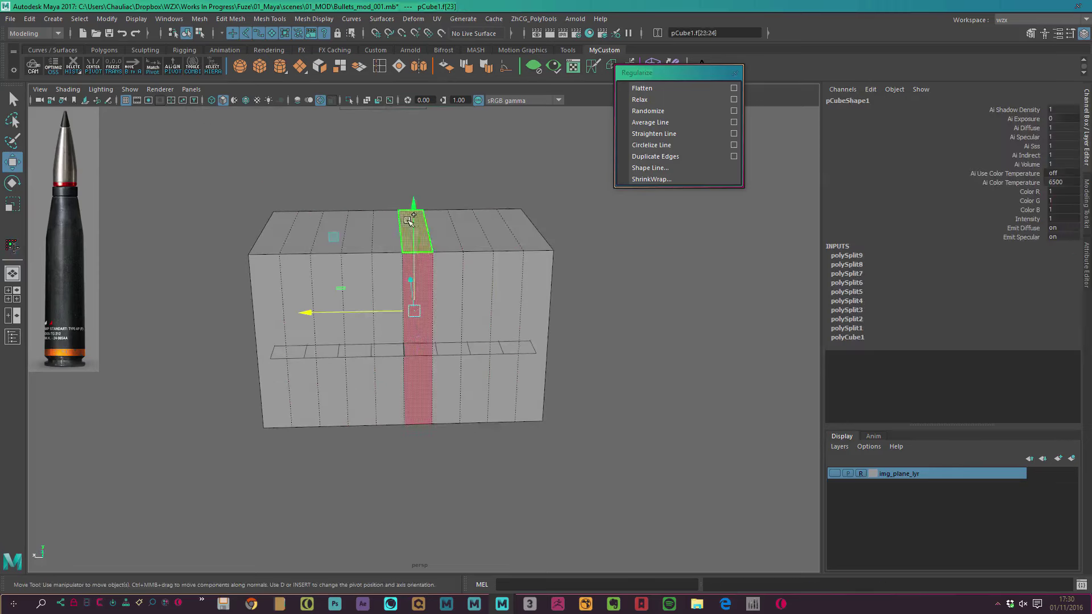
shift+right_drag(430, 218, 427, 210)
mouse_move(427, 210)
alt+mouse_down()
mouse_move(556, 243)
mouse_move(524, 261)
mouse_move(500, 295)
alt+mouse_up()
shift+right_drag(458, 432, 458, 463)
ctrl+middle_drag(457, 463, 445, 433)
click(533, 341)
alt+drag(419, 297, 258, 287)
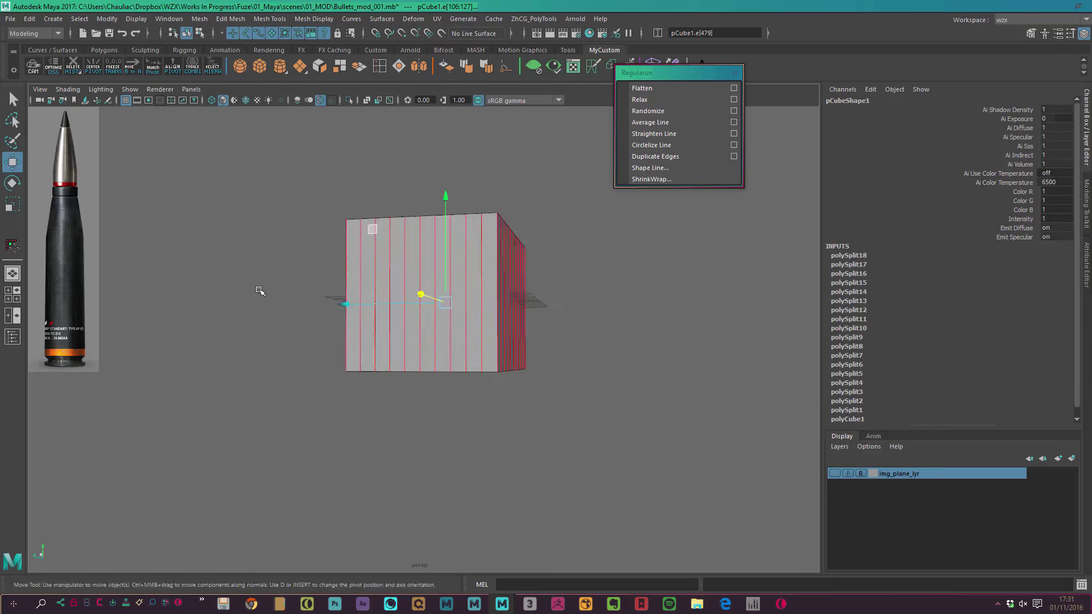
key(w)
alt+drag(500, 279, 438, 343)
- Circularize two neighbouring vertical edge loops and scale them up
click(438, 330)
double_click(437, 333)
mouse_move(435, 318)
shift+right_down()
mouse_move(520, 191)
mouse_move(676, 193)
shift+right_up()
click(678, 147)
mouse_move(653, 188)
alt+mouse_down()
mouse_move(516, 276)
mouse_move(500, 255)
mouse_move(530, 226)
mouse_move(493, 289)
alt+mouse_up()
key(r)
alt+drag(437, 189, 480, 269)
scroll(414, 308, down, 3)
mouse_move(414, 308)
alt+mouse_down()
mouse_move(560, 284)
mouse_move(504, 334)
mouse_move(519, 380)
mouse_move(531, 383)
alt+mouse_up()
- Circularize another edge loop on the cube and enlarge it
click(560, 284)
double_click(487, 344)
click(667, 151)
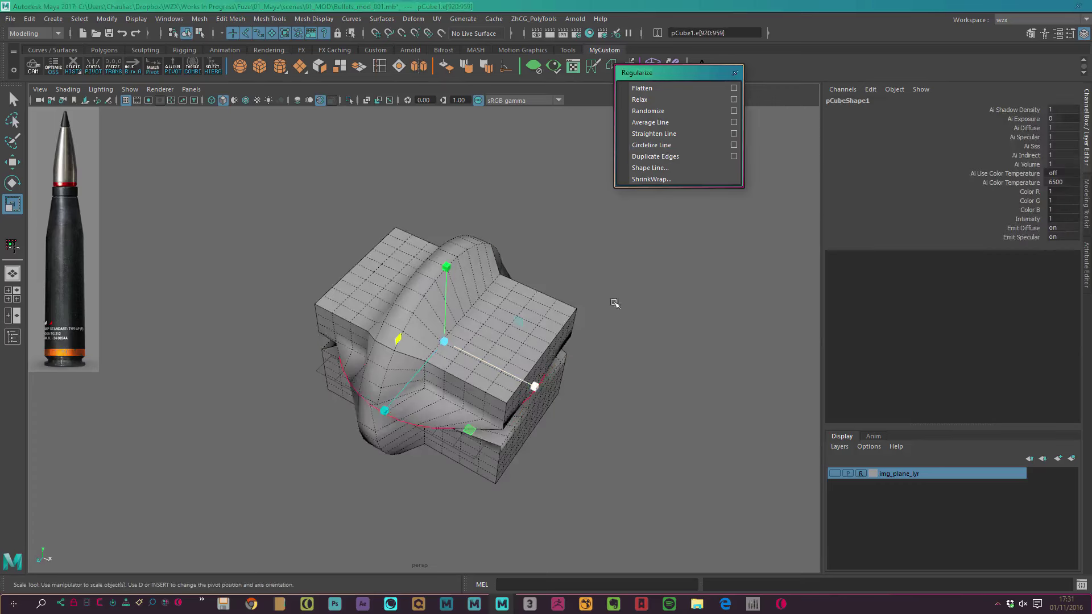
alt+drag(614, 304, 518, 336)
mouse_move(485, 438)
mouse_down()
mouse_move(497, 480)
mouse_move(565, 451)
mouse_move(554, 397)
mouse_move(633, 401)
mouse_move(588, 384)
mouse_up()
- Delete pCube1 so only the empty grid remains
key(w)
click(554, 397)
key(F8)
key(Delete)
alt+drag(451, 299, 371, 256)
alt+right_drag(371, 256, 492, 366)
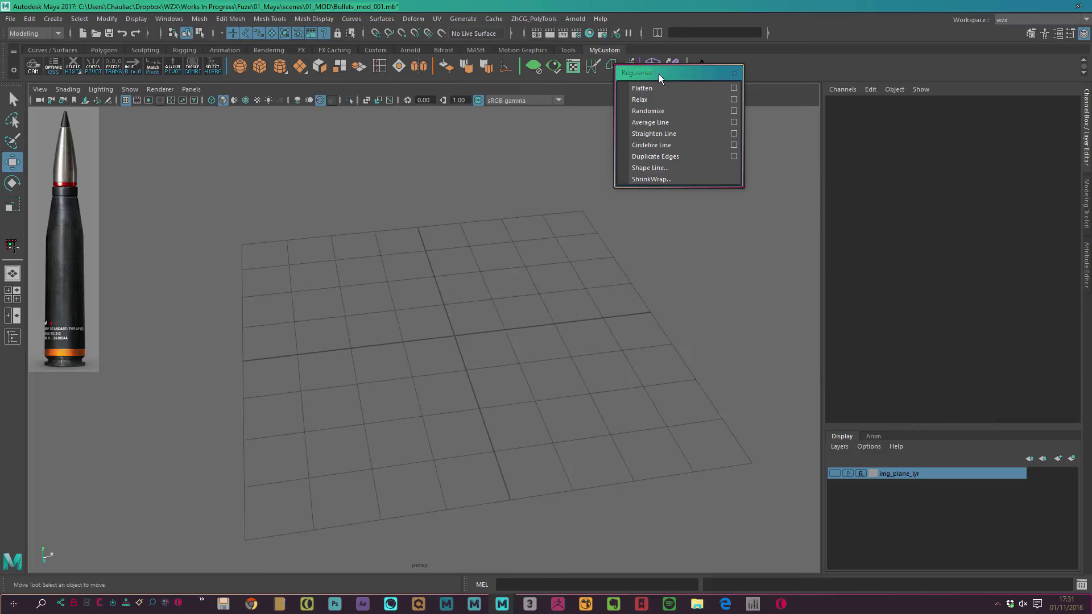
- Move and close the floating Regularize tools window, and show the ZhCG_PolyTools menu
drag(659, 74, 541, 158)
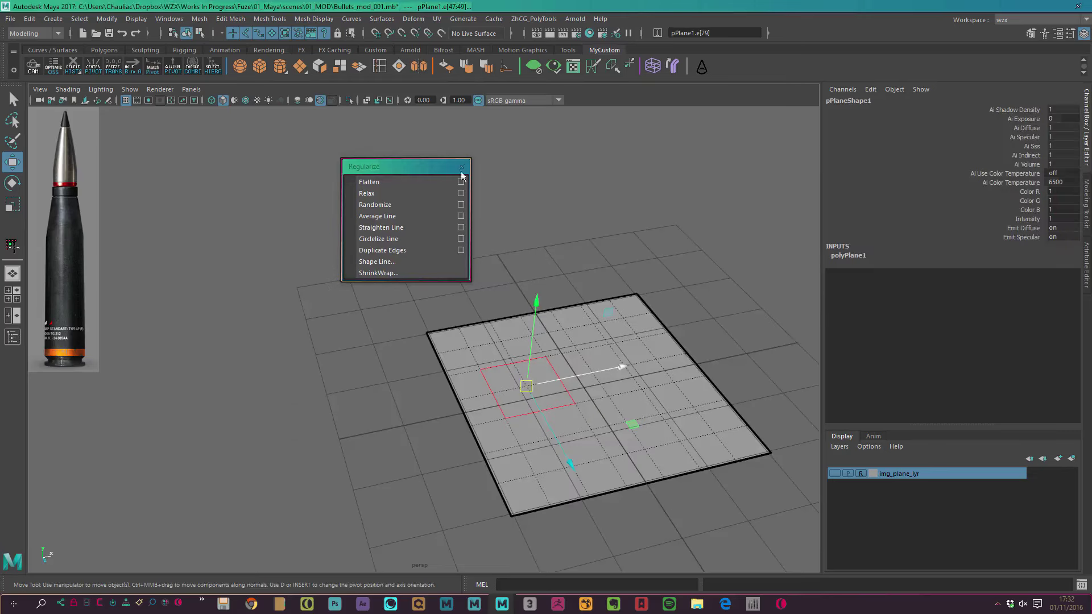
click(462, 166)
click(534, 18)
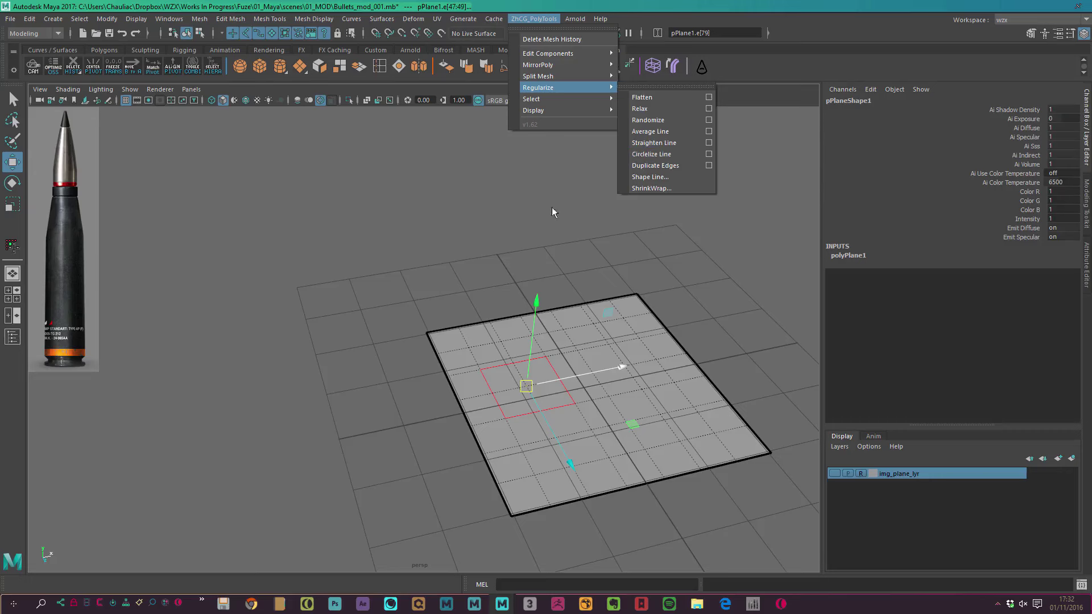
- Clear the Script Editor and round the square loop with Regularize > Circelize Line
click(1081, 585)
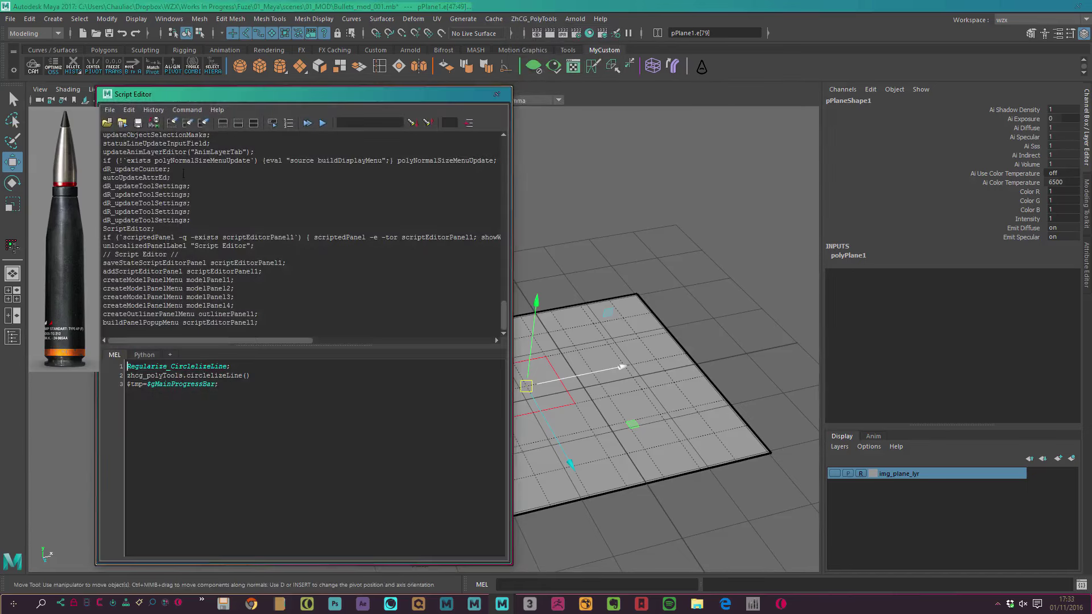
click(203, 123)
click(152, 110)
click(171, 140)
mouse_move(657, 116)
alt+mouse_down()
mouse_move(619, 104)
mouse_move(547, 105)
alt+mouse_up()
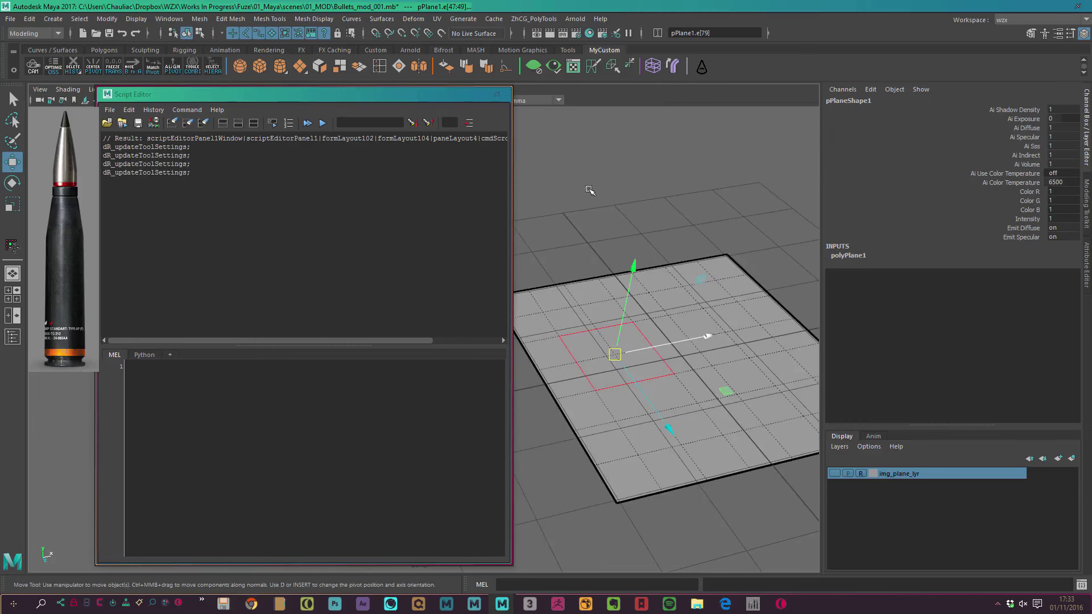
click(577, 19)
mouse_move(533, 19)
mouse_move(538, 87)
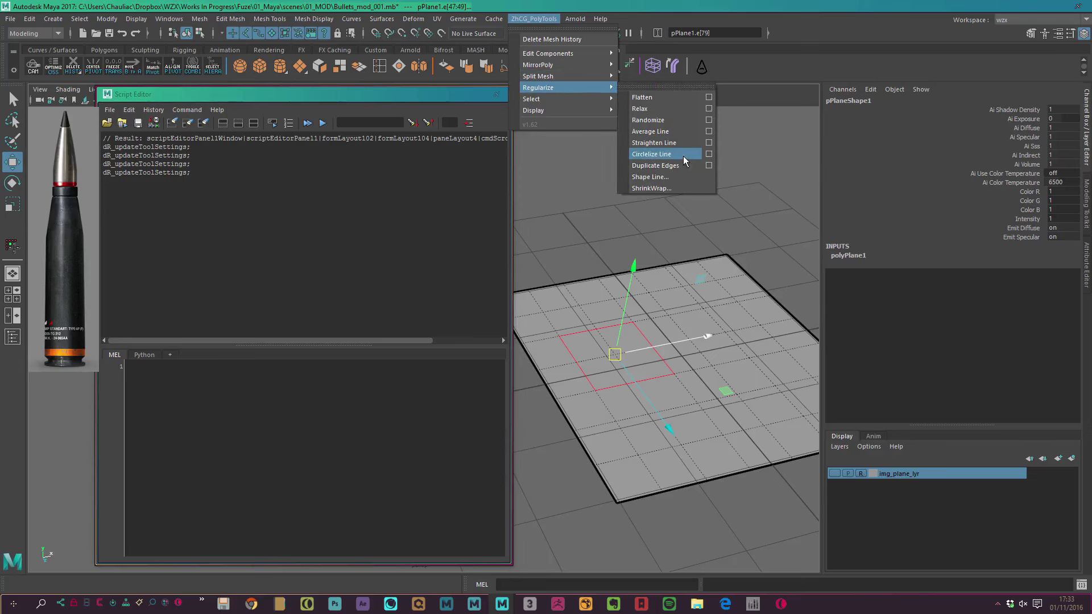
click(651, 154)
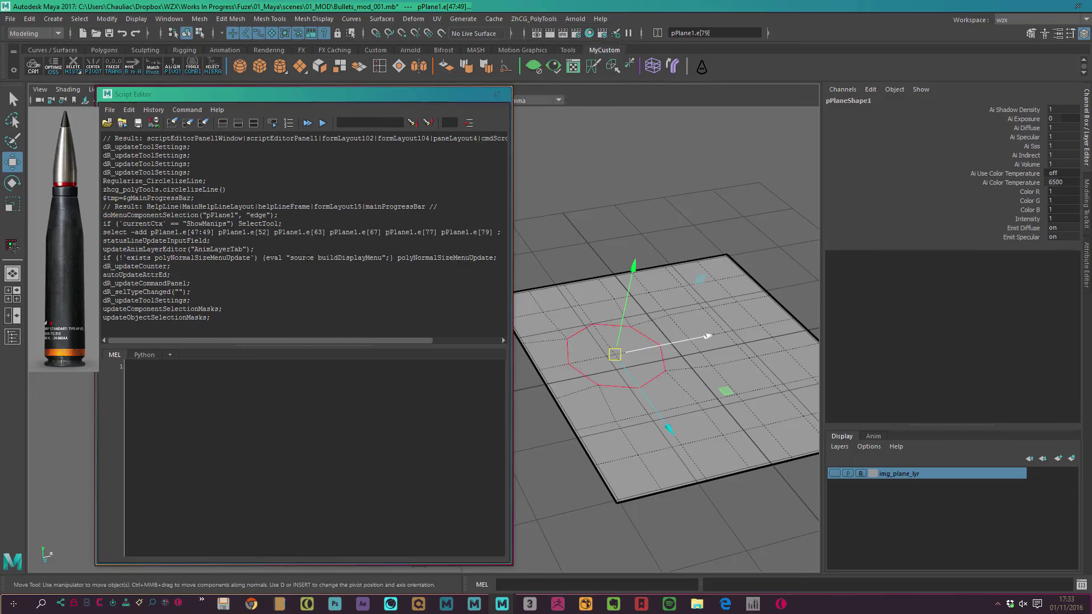
- Paste the logged script history into the Script Editor's command input
click(264, 315)
key(ctrl+a)
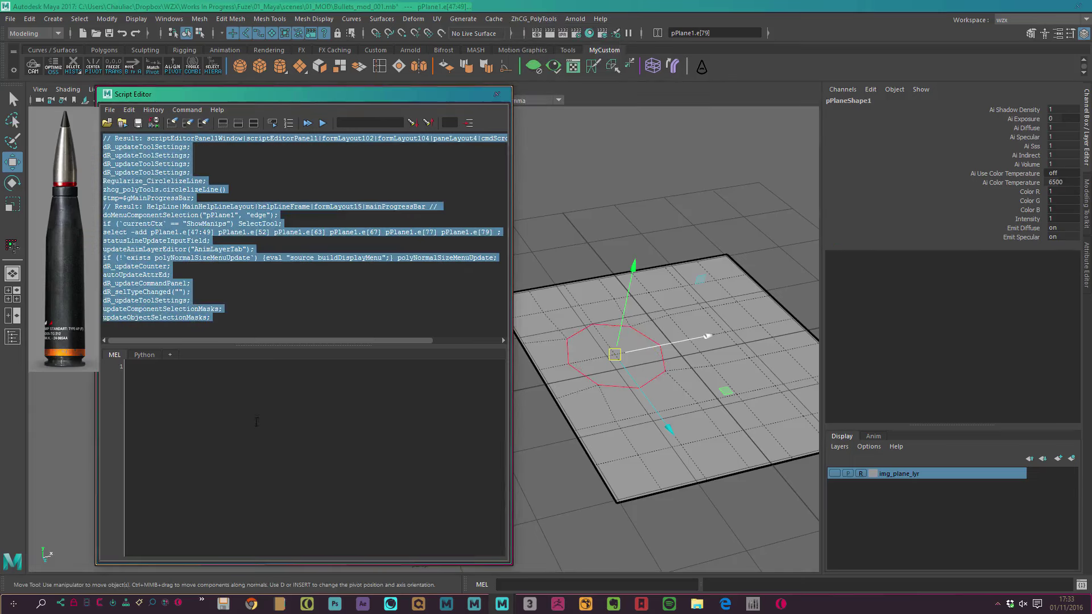
click(256, 421)
key(ctrl+v)
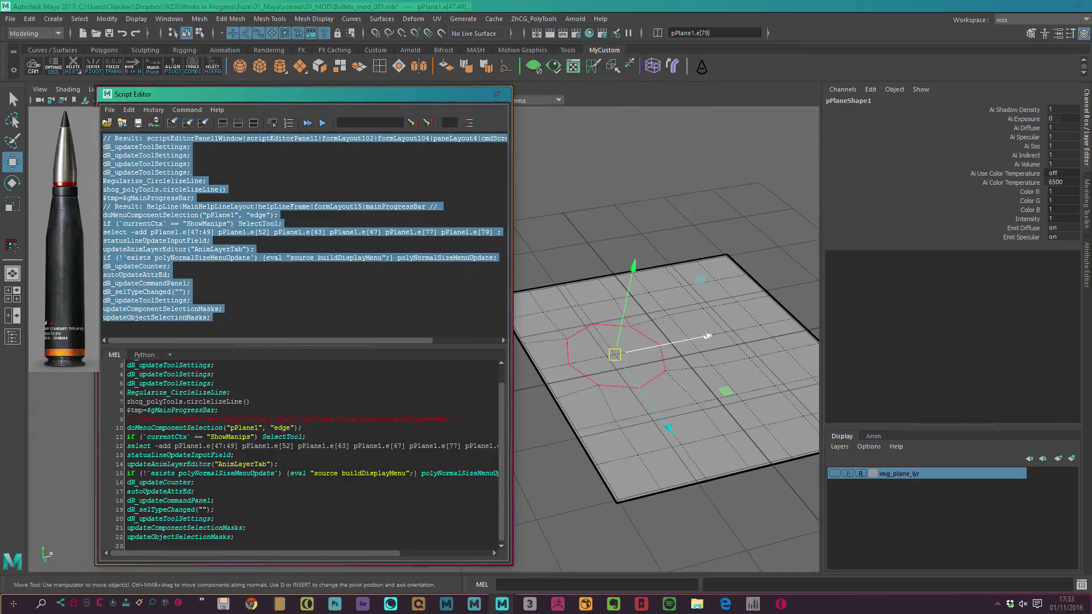
scroll(478, 376, up, 1)
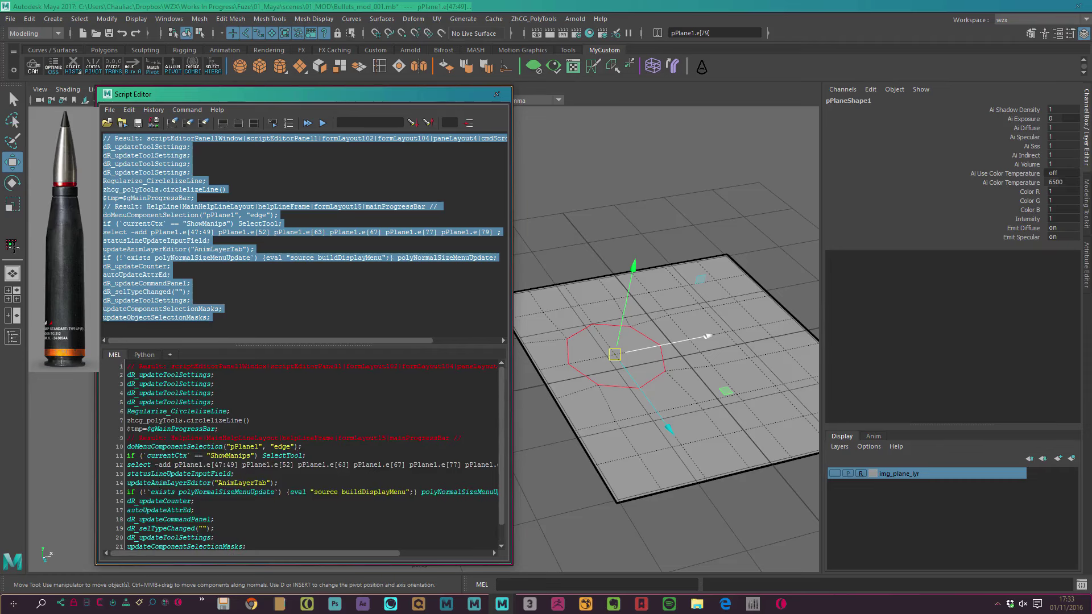
- Keep only the two Circelize Line commands, run them, and save them to the shelf
drag(261, 422, 128, 411)
key(ctrl+c)
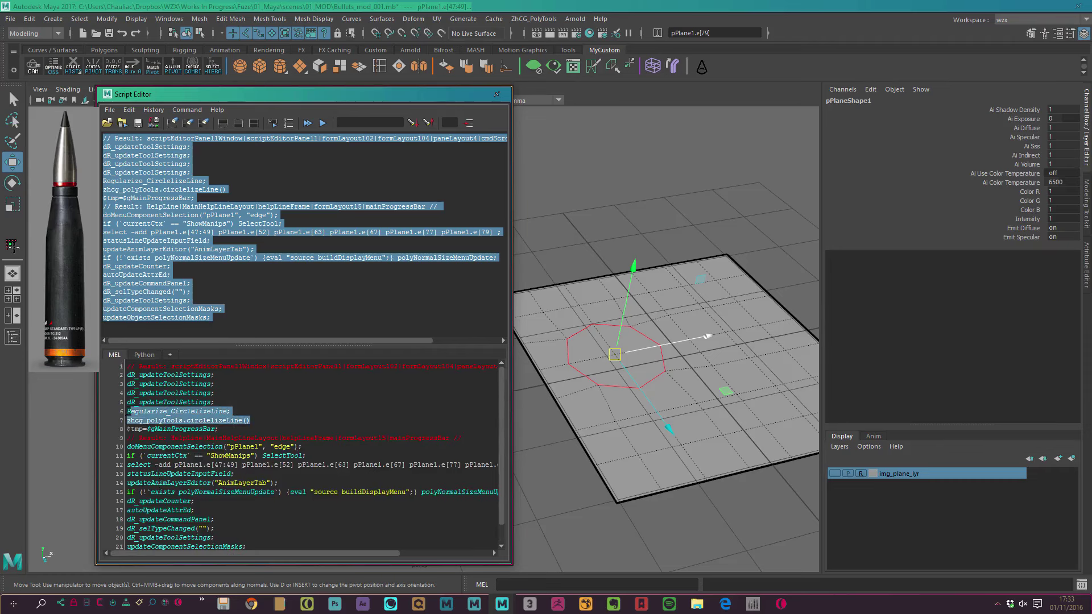
key(ctrl+a)
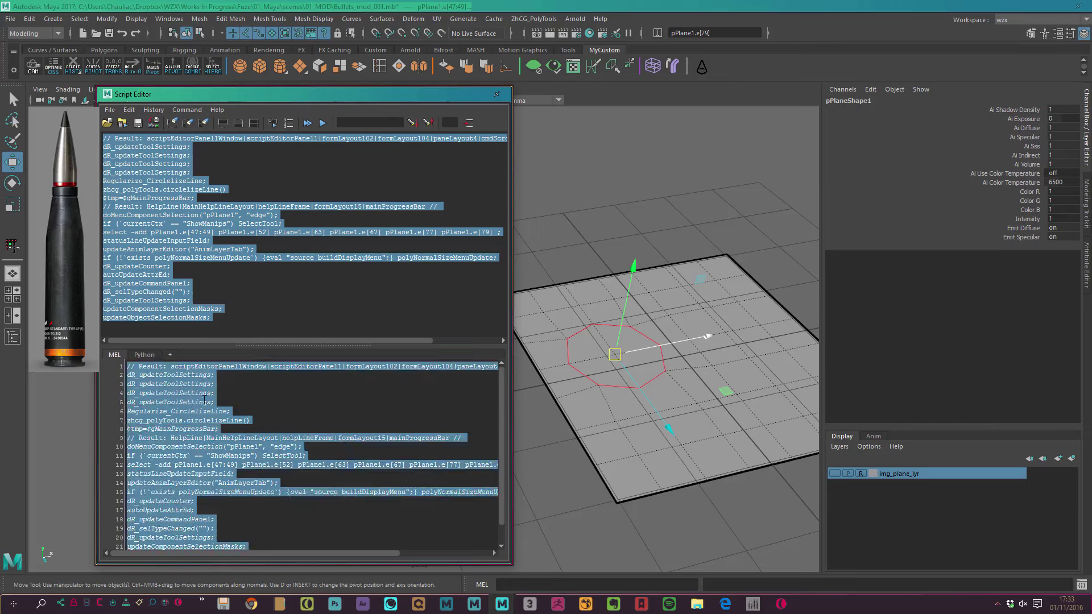
key(ctrl+v)
key(ctrl+a)
key(ctrl+z)
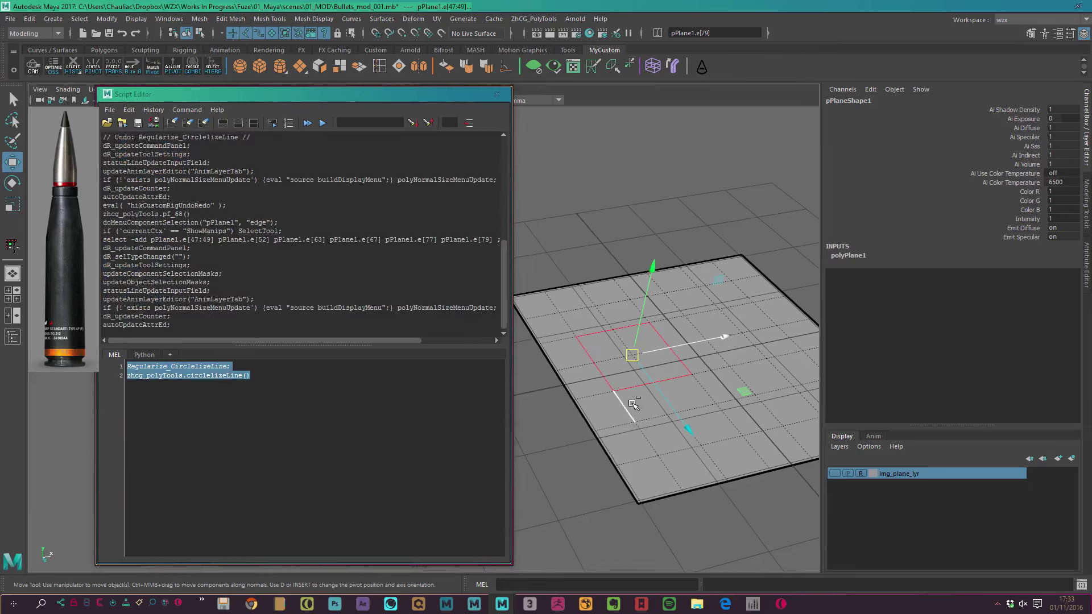
click(322, 123)
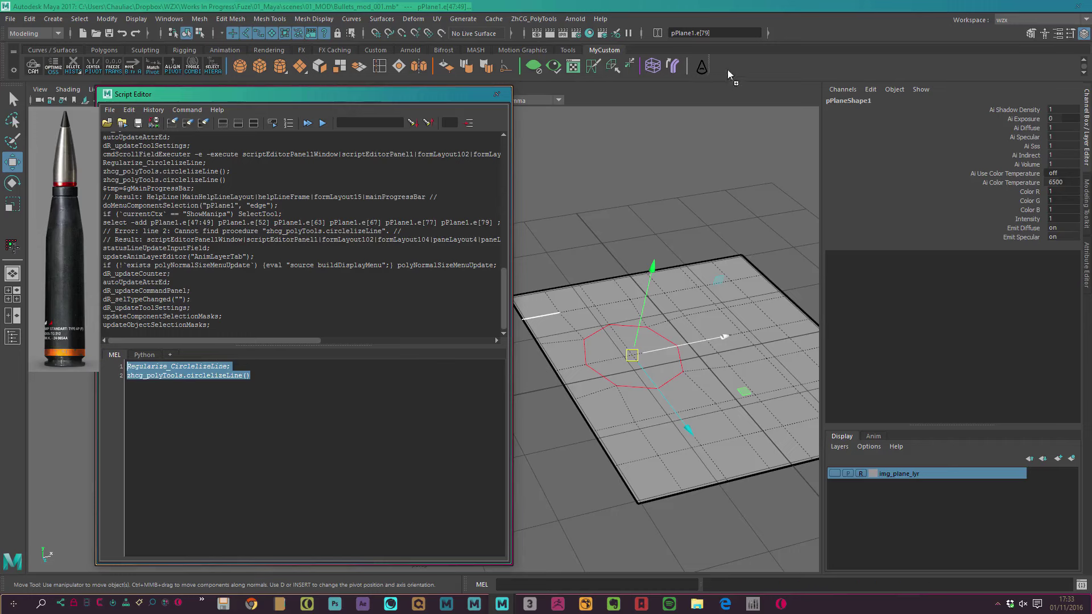
middle_drag(728, 71, 723, 66)
click(503, 95)
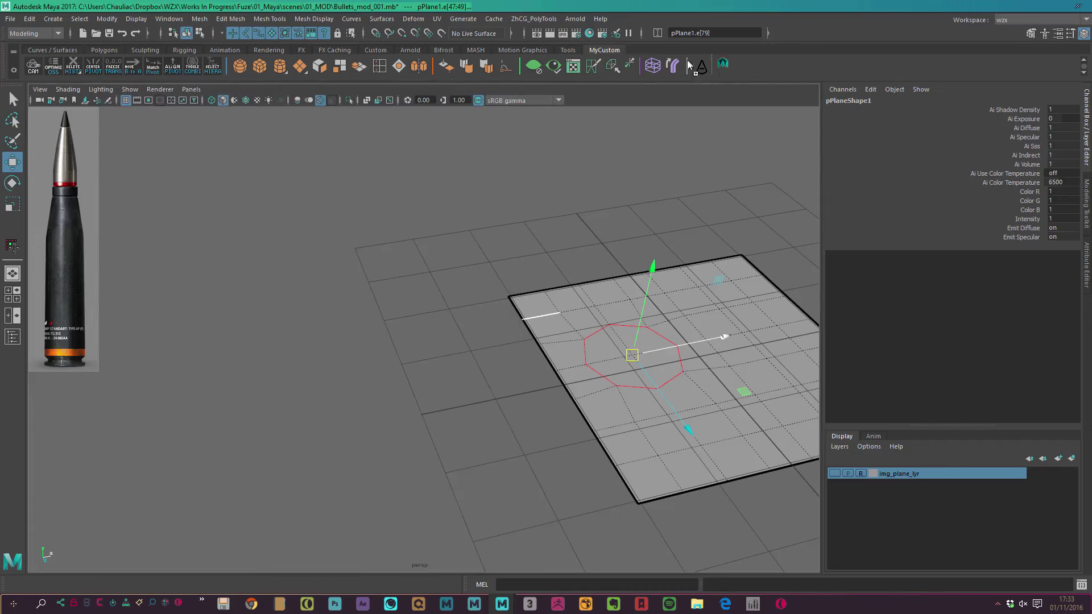
- Set the new shelf button's icon to perfCircle.bmp in the Shelf Editor
middle_drag(226, 69, 231, 67)
right_click(232, 65)
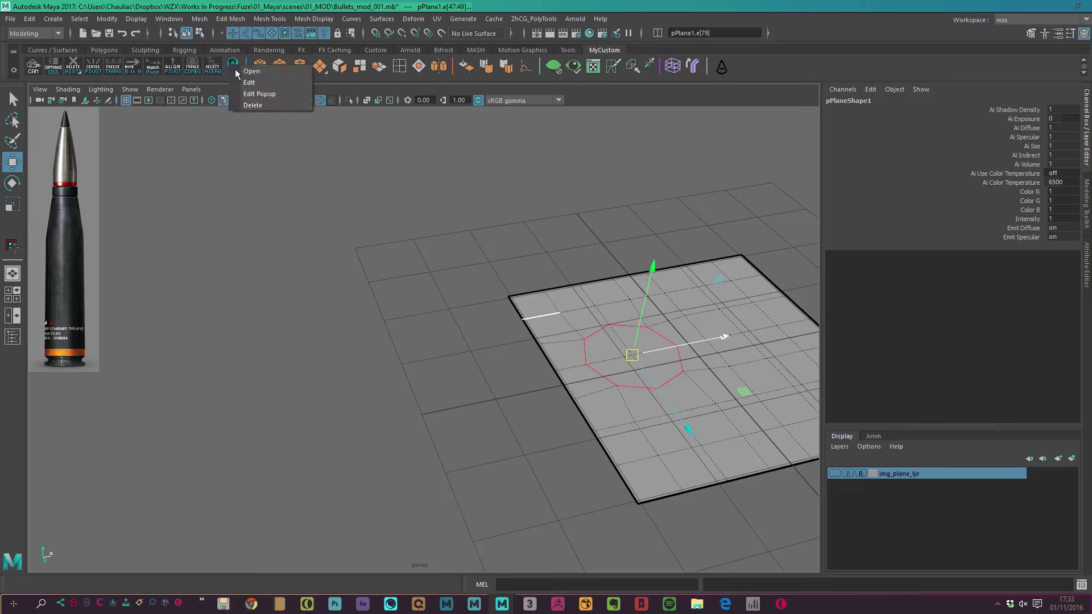
click(256, 83)
click(208, 194)
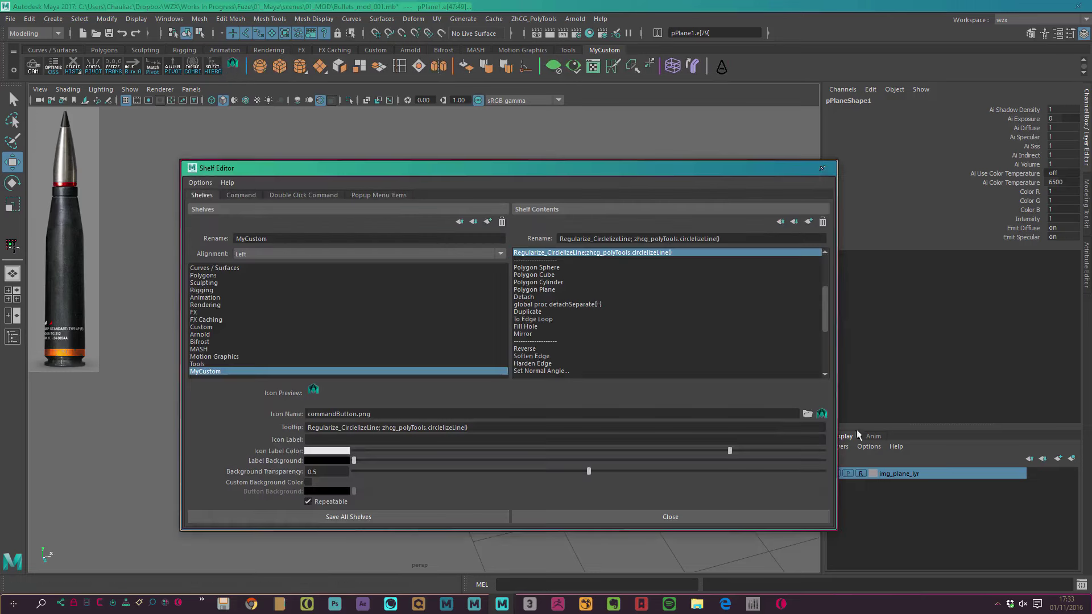
click(807, 413)
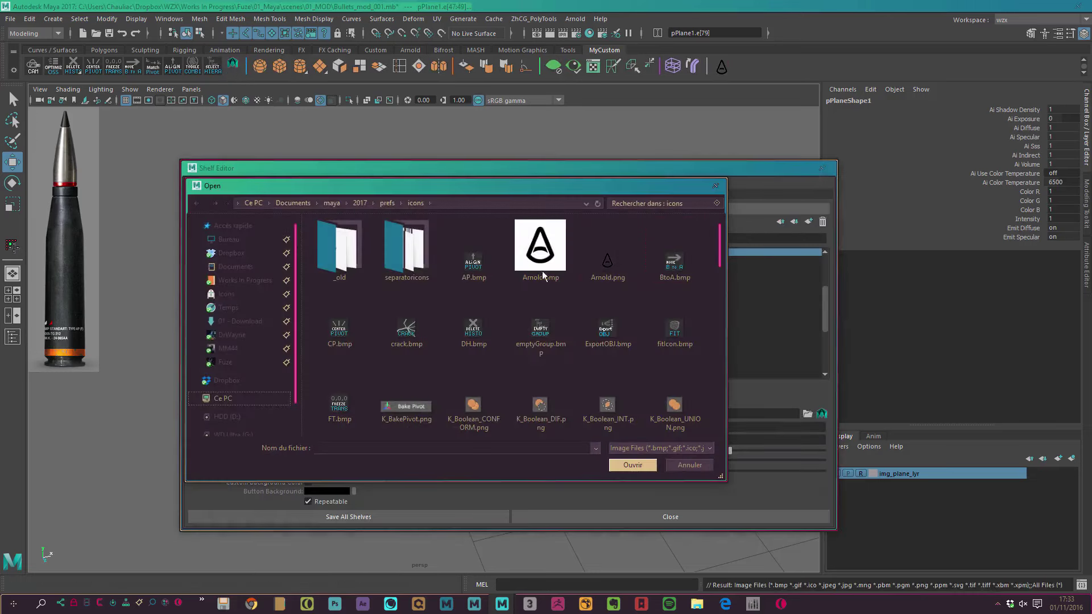
drag(718, 260, 721, 339)
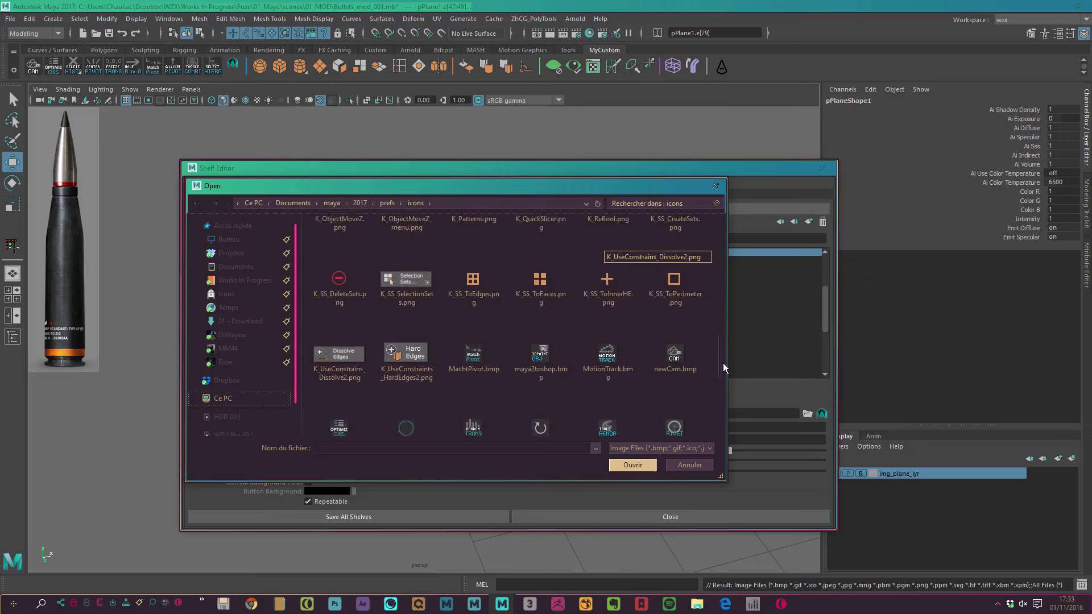
drag(721, 339, 719, 380)
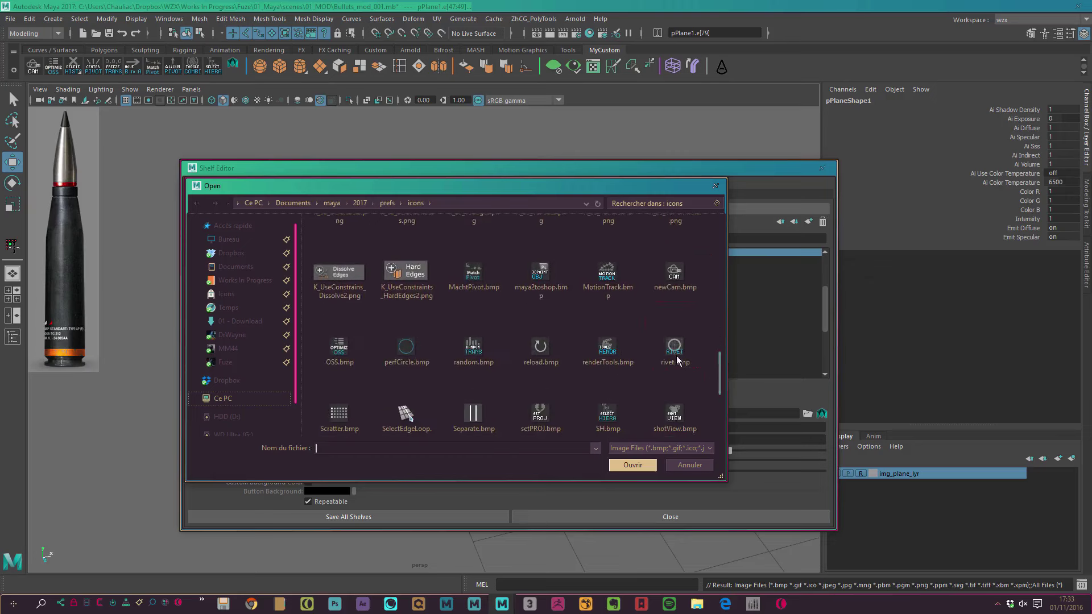
double_click(418, 345)
click(462, 515)
alt+drag(403, 487, 391, 282)
mouse_move(600, 347)
alt+mouse_down()
mouse_move(619, 409)
mouse_move(537, 320)
alt+mouse_up()
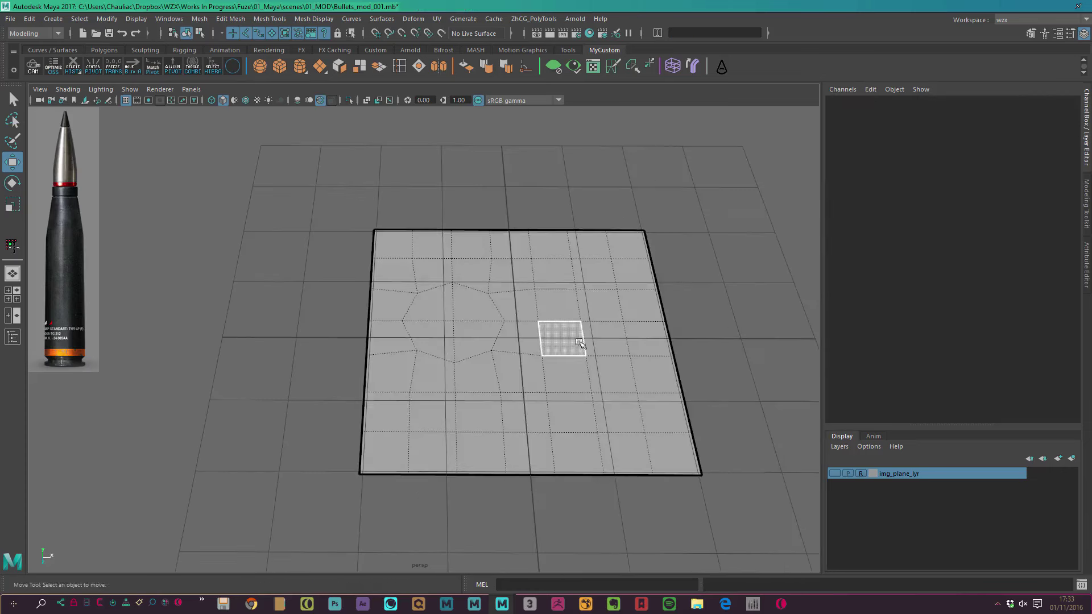
- Round the plane's bottom-right corner edges into a circle with the new shelf button
right_drag(608, 310, 623, 375)
click(613, 405)
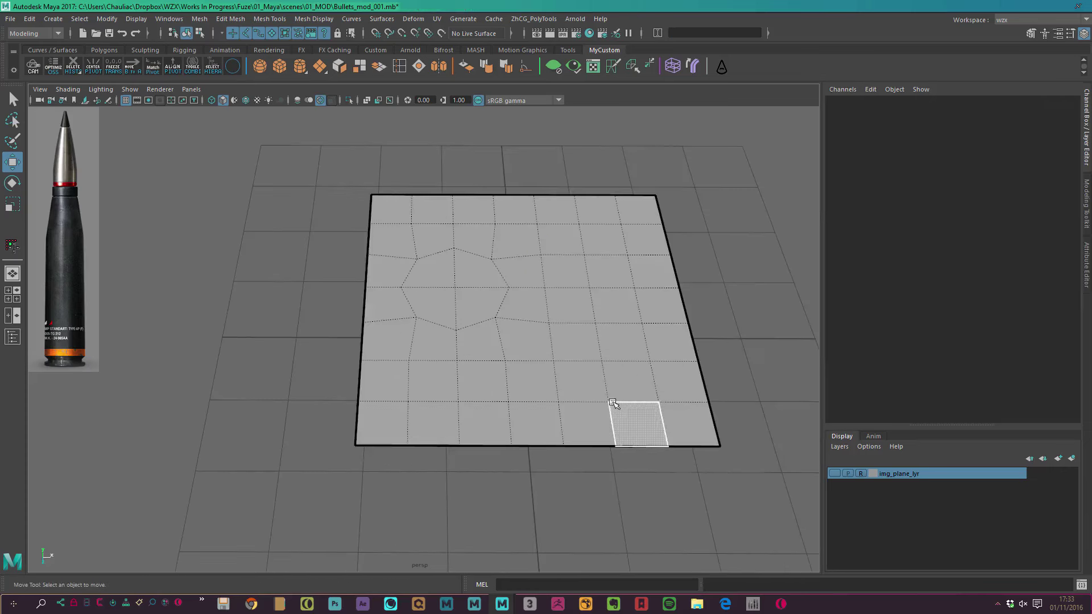
click(645, 397)
click(676, 421)
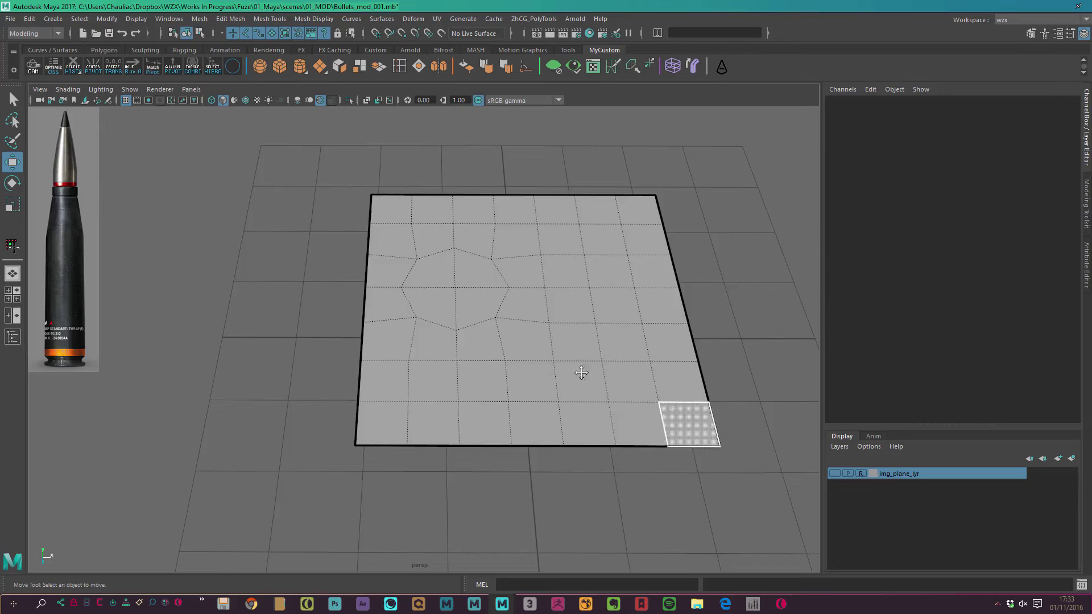
alt+middle_drag(580, 370, 556, 433)
right_drag(556, 434, 522, 374)
drag(496, 356, 622, 450)
middle_drag(622, 451, 501, 321)
key(ctrl+z)
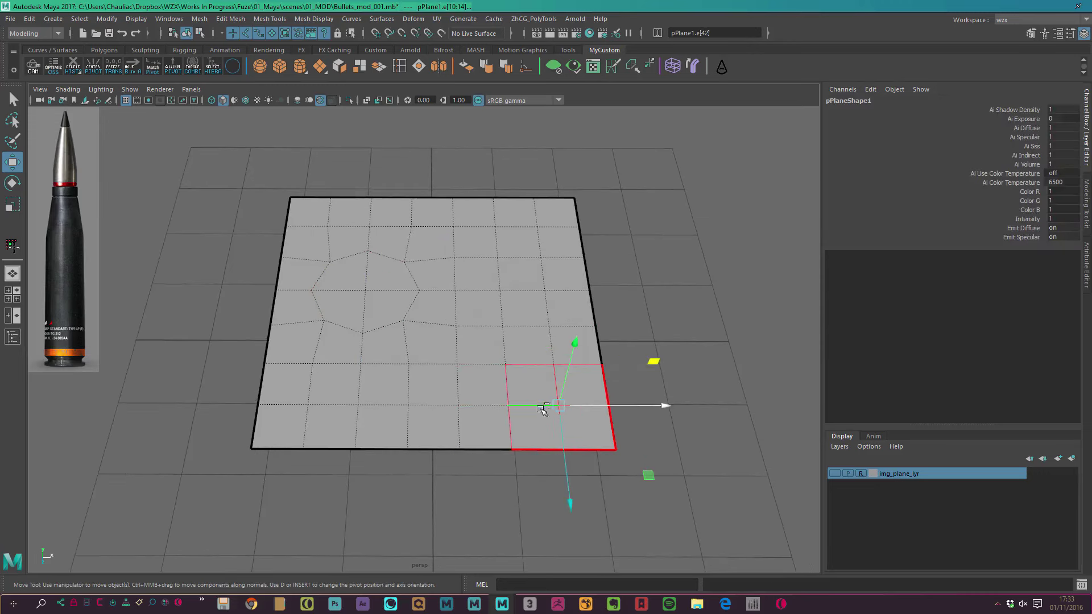
click(238, 69)
- Delete pPlane1, leaving only the empty grid
alt+drag(398, 228, 436, 251)
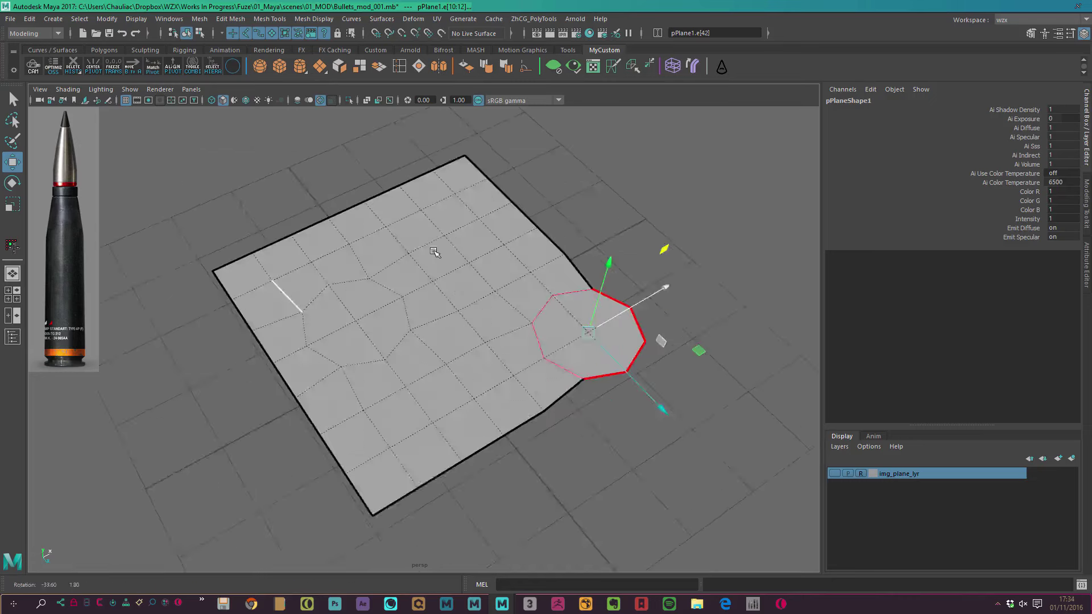
key(F8)
alt+drag(541, 204, 578, 224)
click(574, 346)
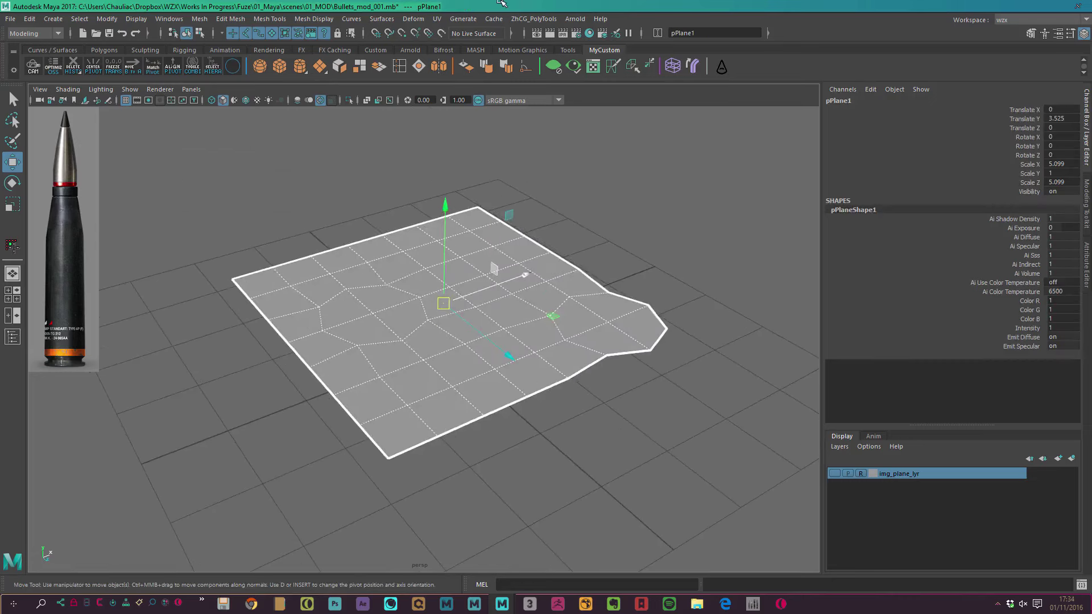
key(Delete)
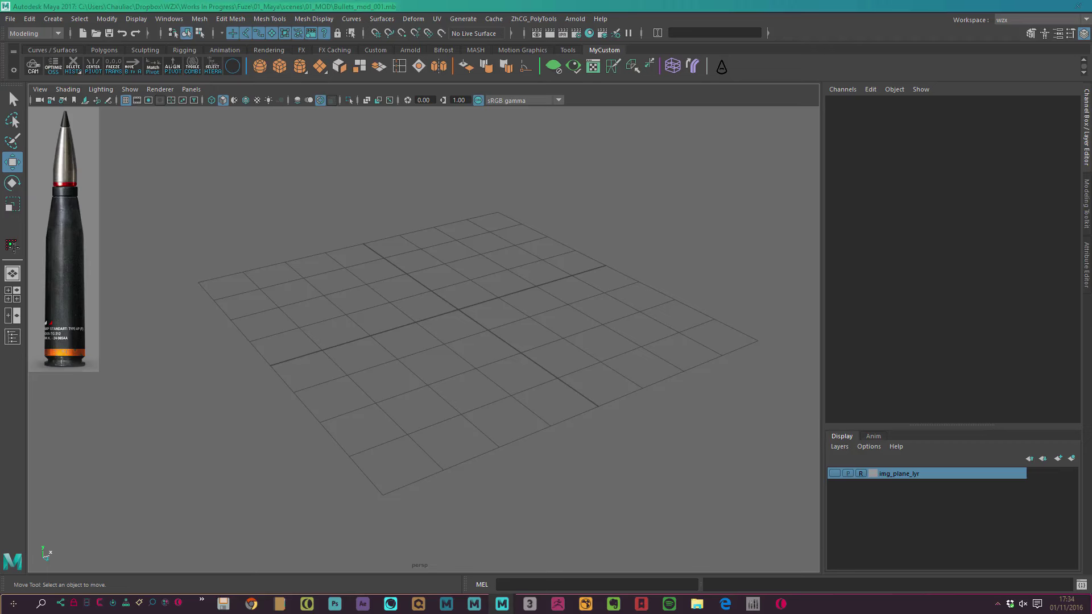
mouse_move(544, 234)
alt+mouse_down()
mouse_move(436, 170)
mouse_move(489, 222)
mouse_move(558, 210)
alt+mouse_up()
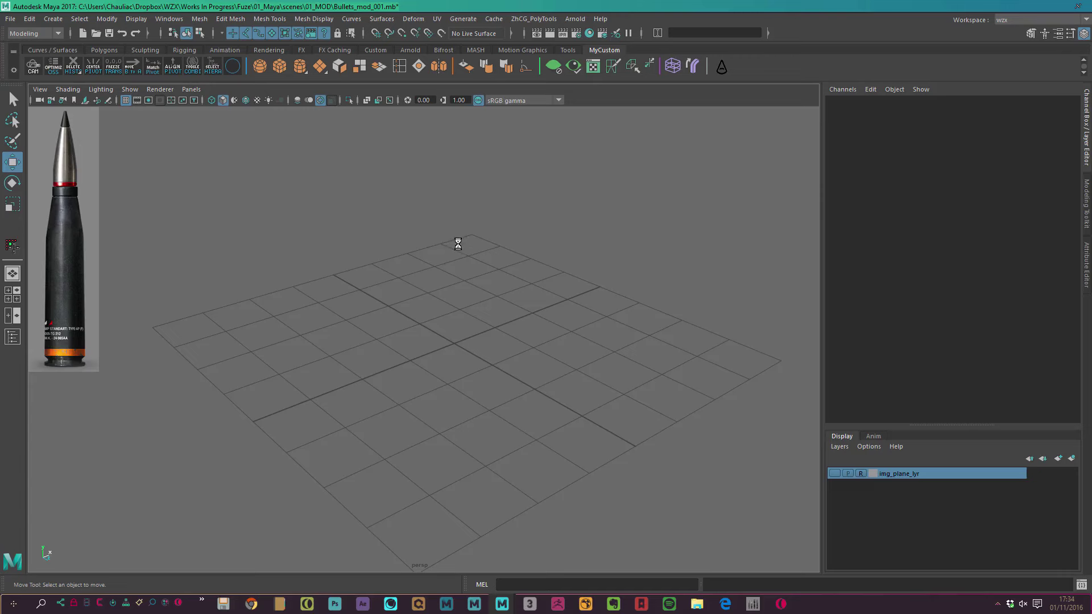
- Review the ZhCG_PolyTools Custom Scripts hotkeys, then bring up the C+ panel with Ctrl+Q
key(ctrl+h)
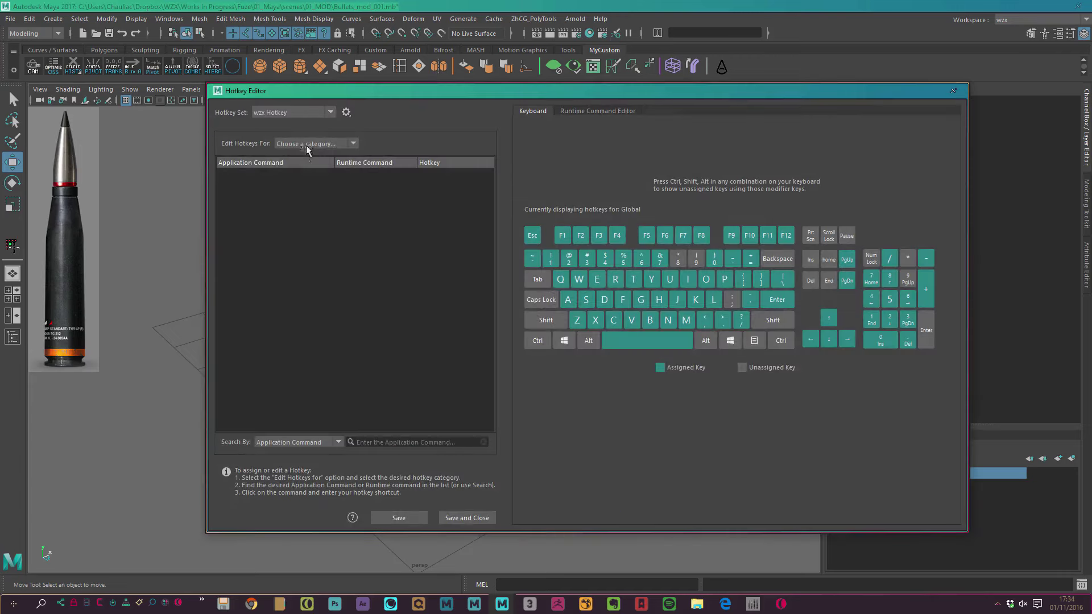
click(316, 147)
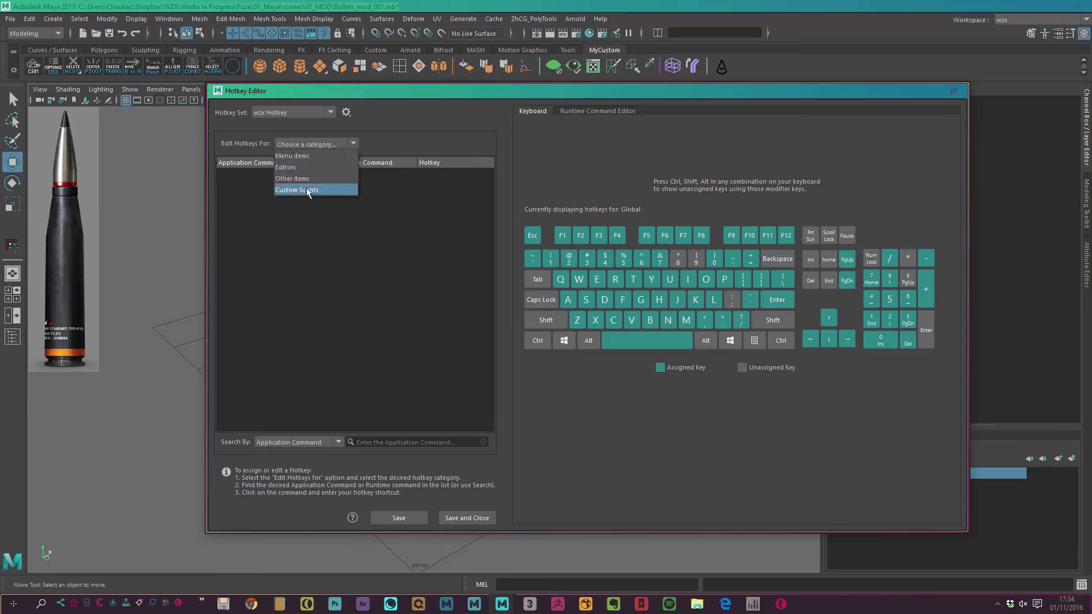
click(308, 191)
click(225, 289)
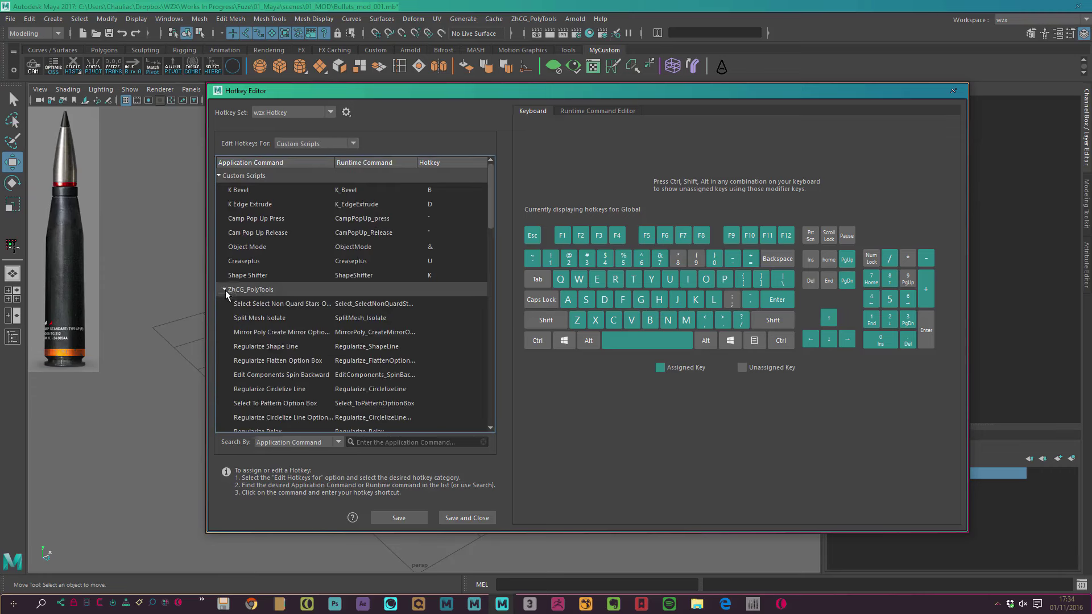
click(224, 289)
drag(492, 213, 496, 409)
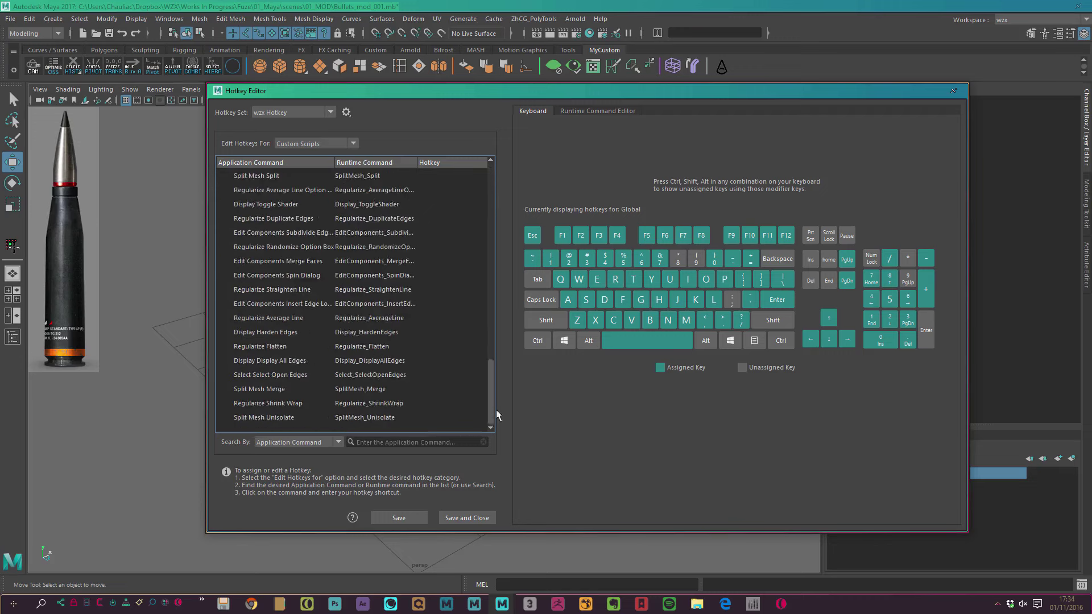
drag(496, 410, 494, 210)
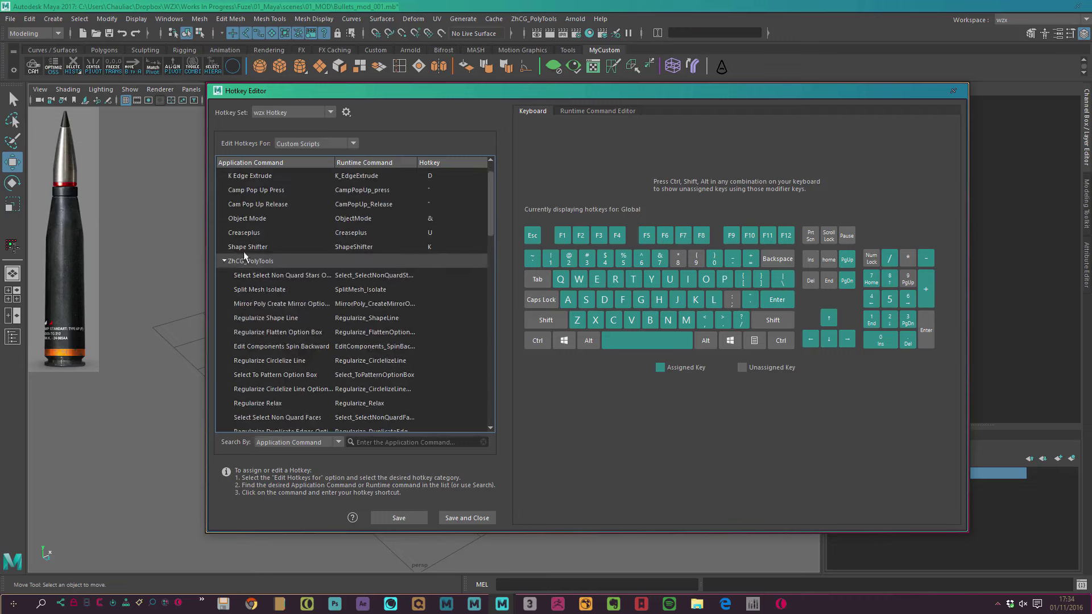
click(225, 261)
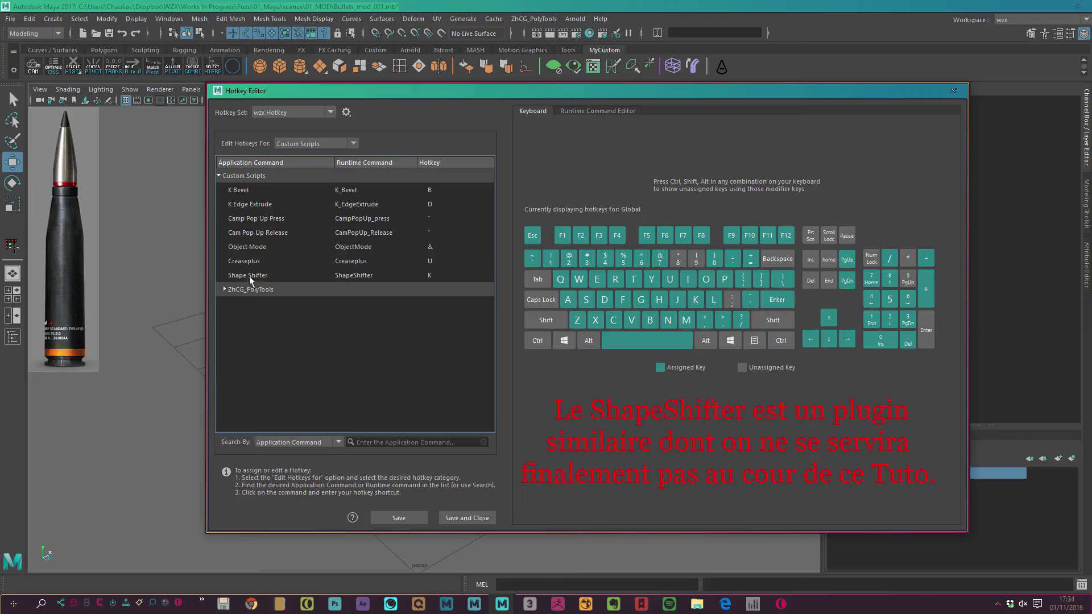
click(955, 93)
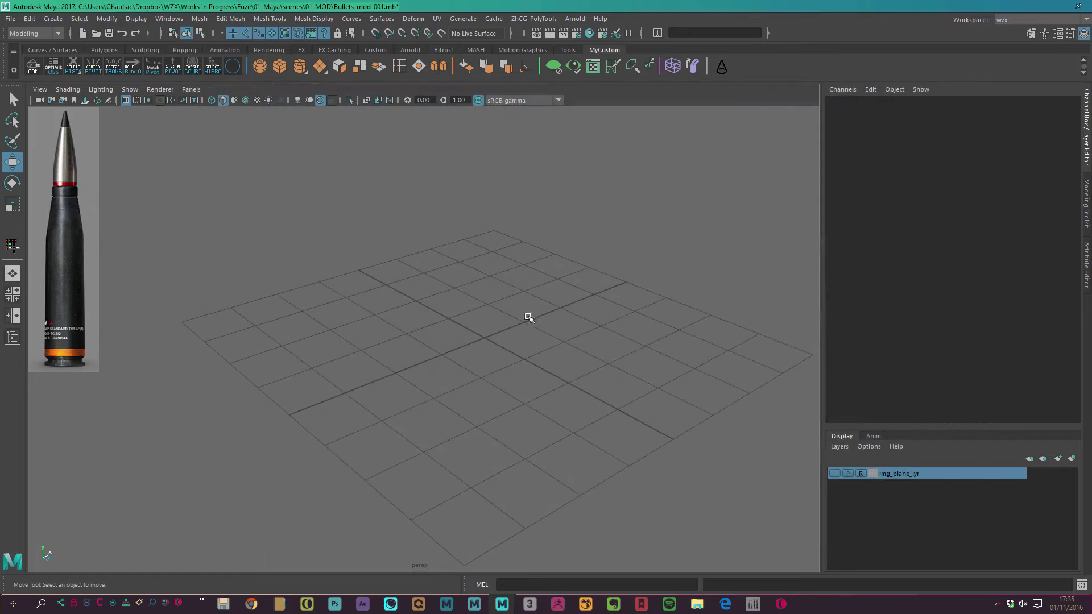
key(ctrl+q)
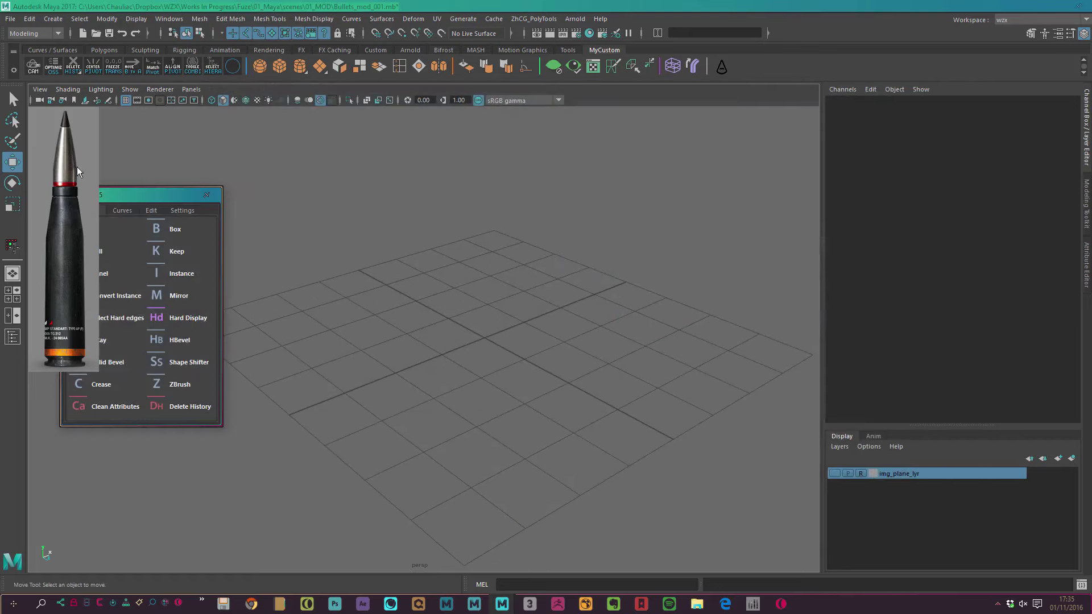
- Move the CreasePlus tools panel into view and reposition the camera over the grid
drag(124, 195, 167, 123)
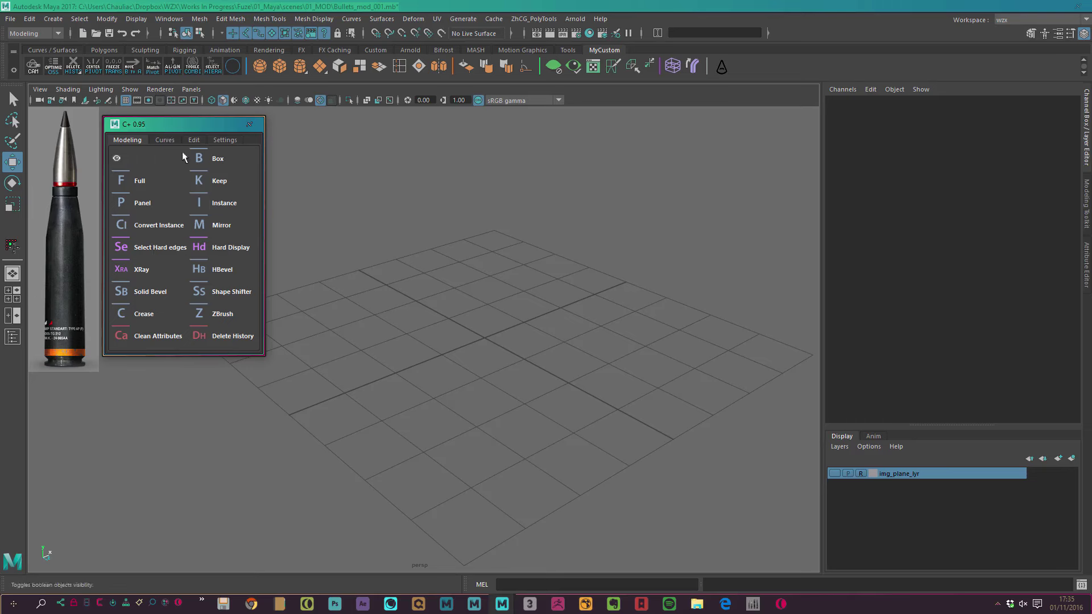
click(194, 140)
click(128, 140)
mouse_move(475, 292)
alt+right_down()
mouse_move(336, 260)
mouse_move(219, 317)
alt+right_up()
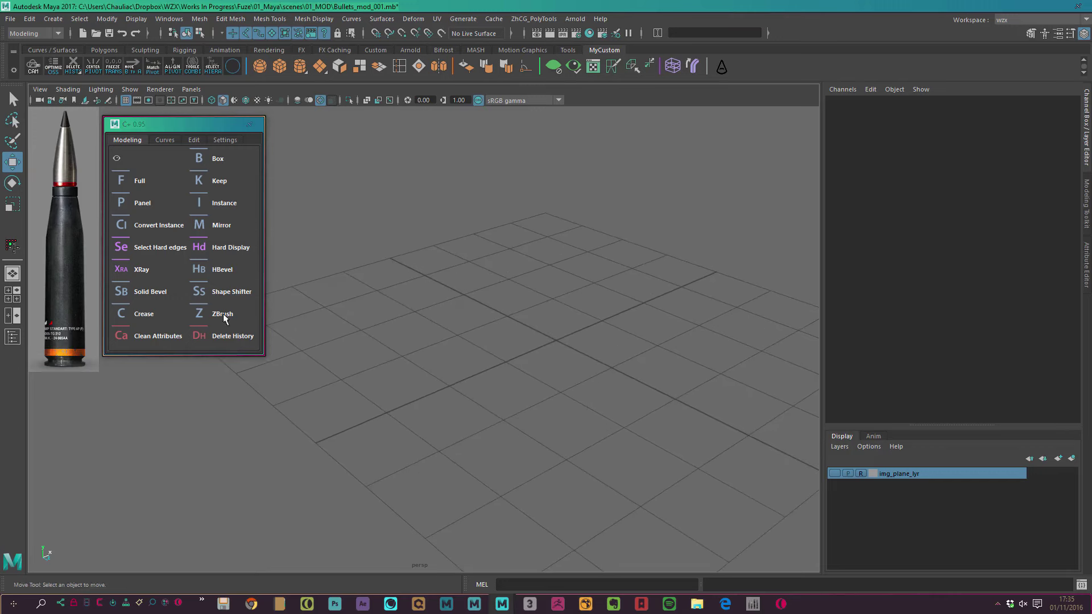
alt+drag(470, 283, 397, 212)
- Create a polygon cube, scale it to 23.419, and raise it above the grid
click(284, 67)
key(r)
middle_drag(487, 312, 639, 348)
key(w)
mouse_move(424, 261)
mouse_down()
mouse_move(456, 178)
mouse_move(500, 224)
mouse_move(608, 269)
mouse_move(519, 182)
mouse_move(512, 200)
mouse_move(422, 225)
mouse_move(441, 334)
mouse_move(393, 295)
mouse_move(366, 207)
mouse_up()
- Bevel all of pCube1's edges with multiple segments for rounded corners
key(ctrl+F10)
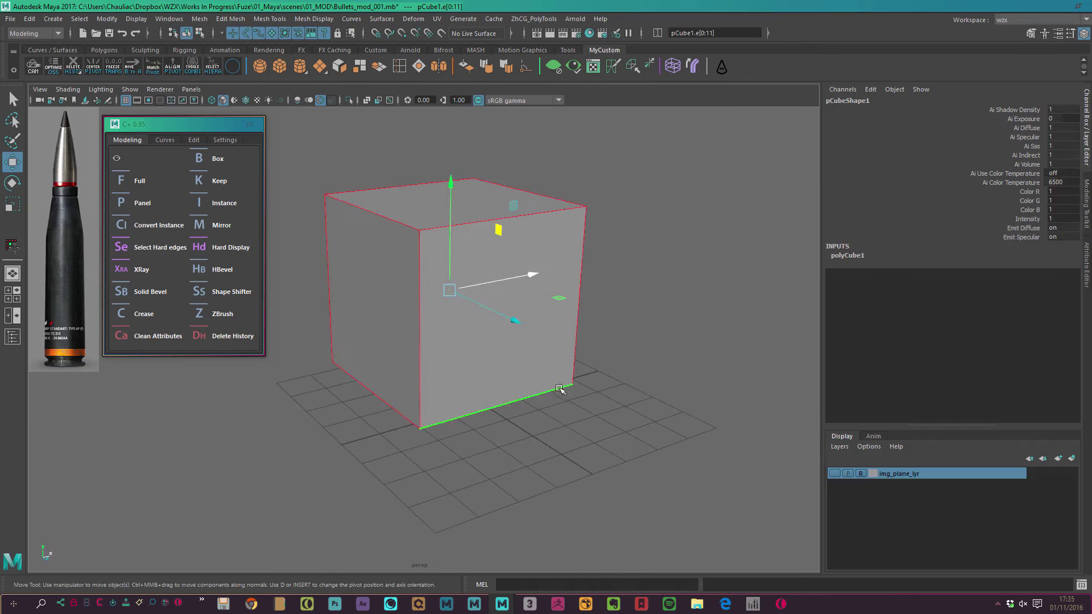
key(ctrl+`)
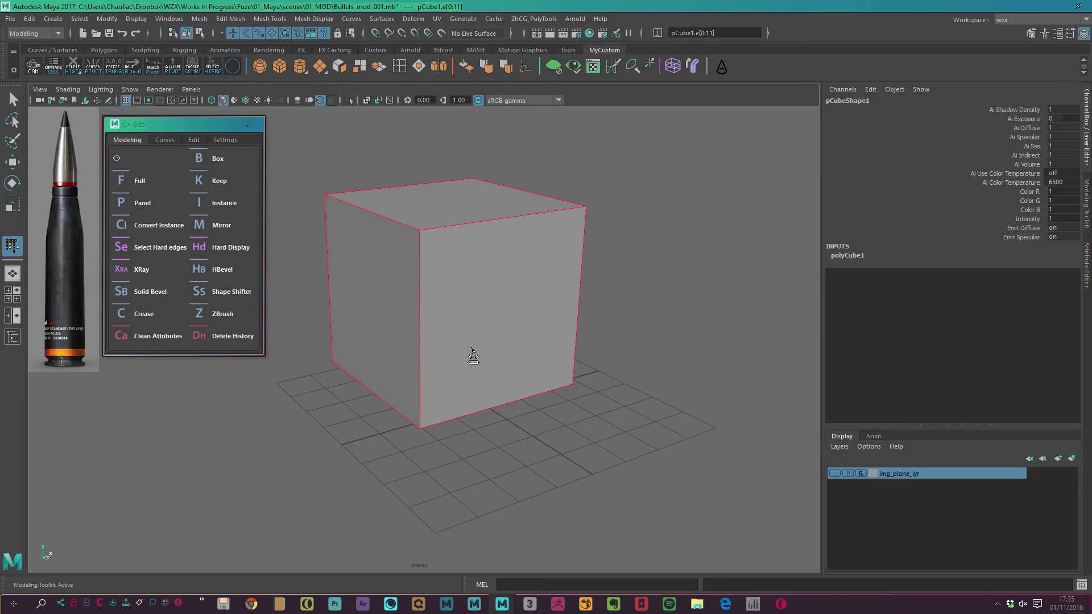
key(w)
key(ctrl+b)
drag(475, 341, 400, 338)
mouse_move(408, 284)
ctrl+mouse_down()
mouse_move(428, 310)
mouse_move(428, 292)
ctrl+mouse_up()
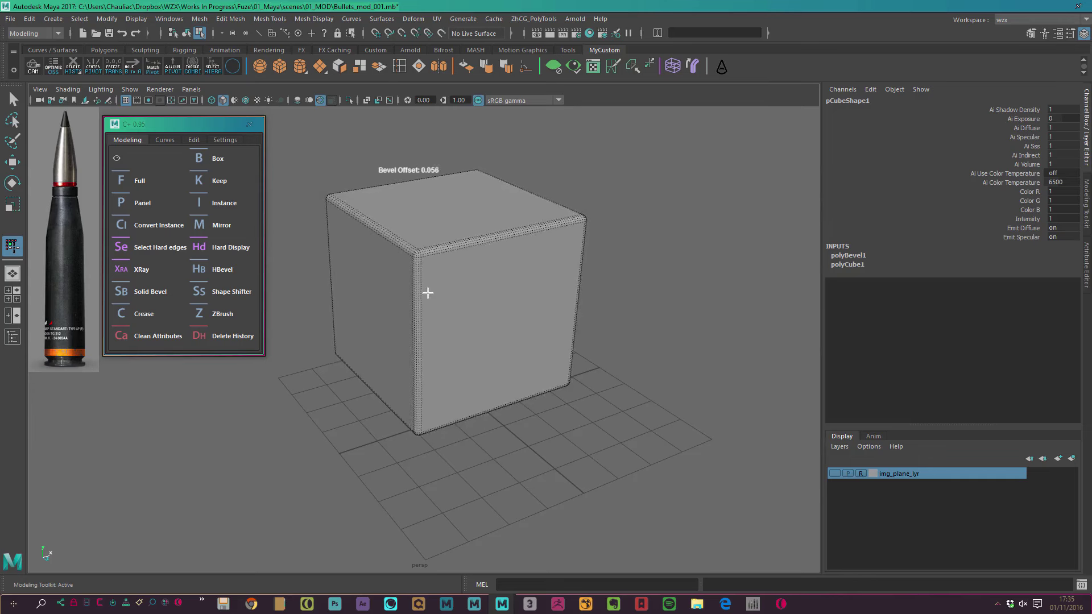
click(604, 251)
alt+drag(604, 250, 577, 224)
- Create pCube2 and scale it into a thin 2.26 × 17.386 slab
key(w)
click(535, 293)
key(r)
mouse_move(588, 312)
mouse_down()
mouse_move(702, 268)
mouse_move(687, 236)
mouse_move(745, 205)
mouse_move(633, 341)
mouse_move(731, 336)
mouse_move(724, 298)
mouse_up()
- Slide the slab away from the big cube and multi-cut a new edge into it
key(w)
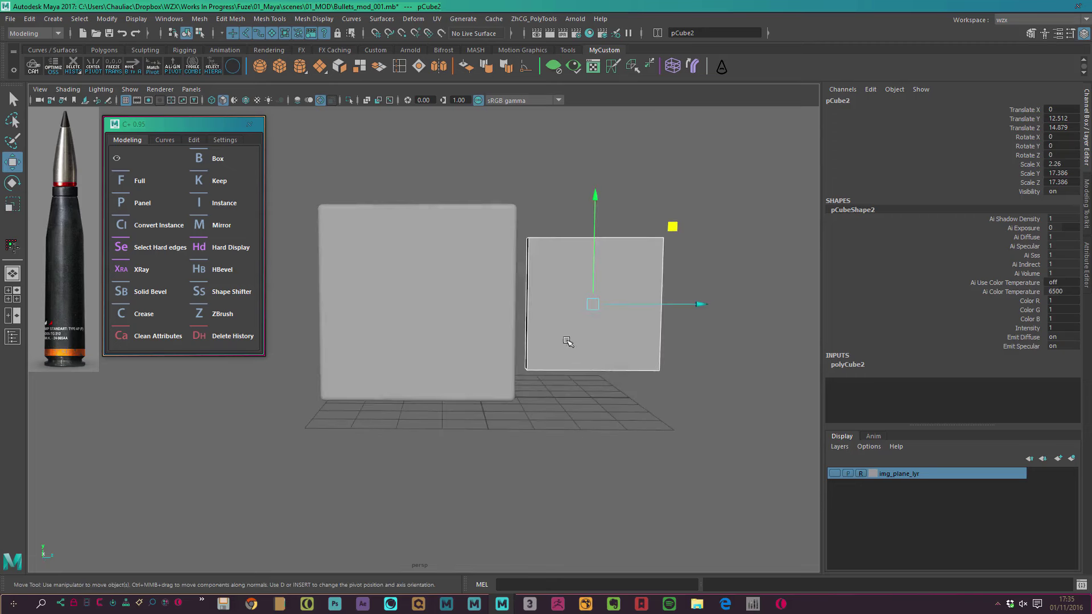
scroll(566, 342, up, 3)
middle_drag(568, 341, 598, 345)
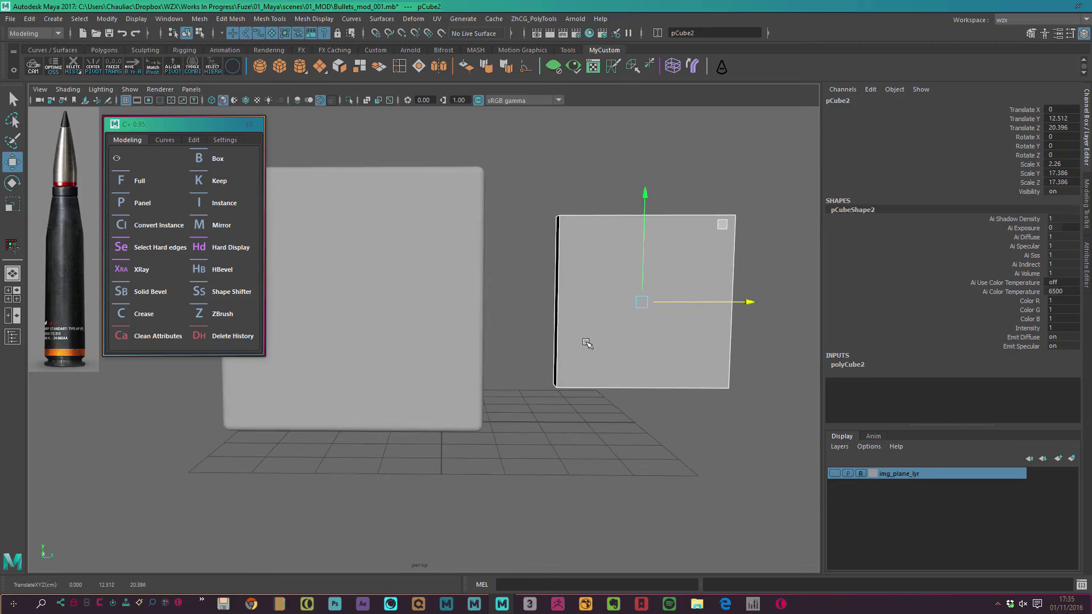
key(y)
click(611, 312)
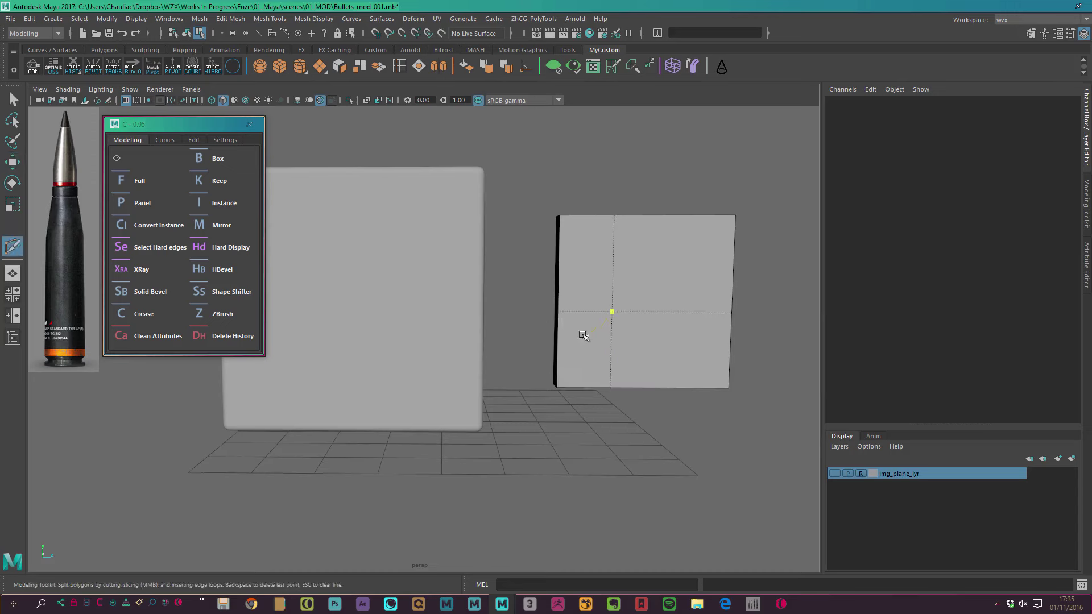
key(w)
- Extrude the slab's lower-left face outward with Ctrl+E
click(582, 344)
mouse_move(585, 350)
alt+mouse_down()
mouse_move(307, 366)
mouse_move(455, 392)
mouse_move(451, 402)
mouse_move(609, 392)
mouse_move(480, 452)
alt+mouse_up()
scroll(455, 392, up, 2)
key(ctrl+e)
- Bevel the extrusion's outer corner edge into a rounded curve
key(q)
click(439, 408)
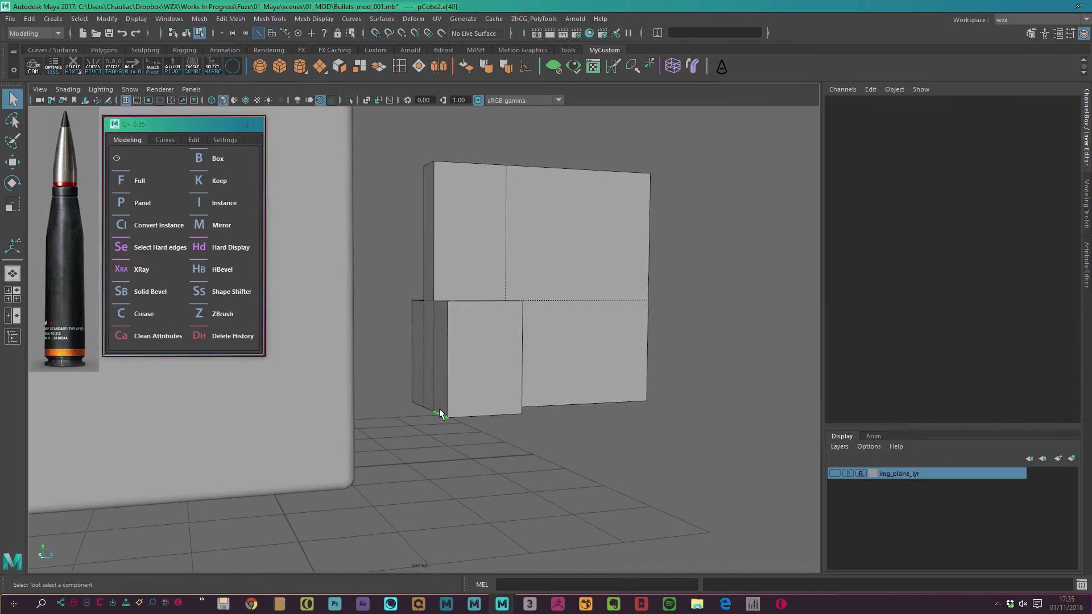
key(ctrl+b)
mouse_move(439, 409)
alt+mouse_down()
mouse_move(549, 438)
mouse_move(579, 519)
mouse_move(550, 355)
alt+mouse_up()
click(580, 519)
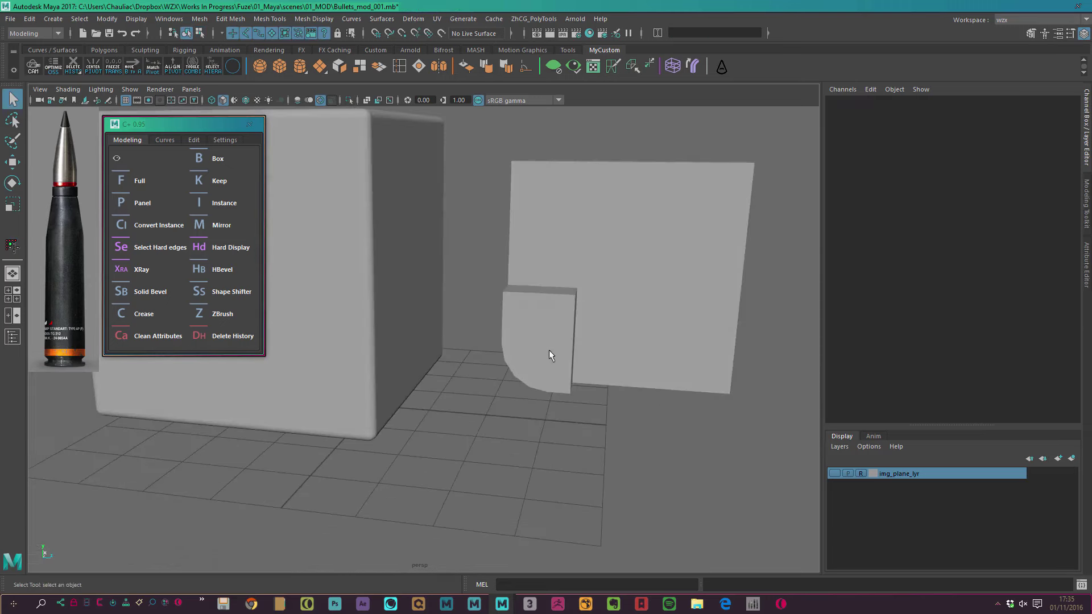
- Select the slab with the Move tool and orbit in closer to the cubes
alt+right_drag(550, 356, 551, 433)
key(w)
click(504, 323)
mouse_move(524, 361)
alt+mouse_down()
mouse_move(626, 309)
mouse_move(594, 240)
mouse_move(446, 243)
alt+mouse_up()
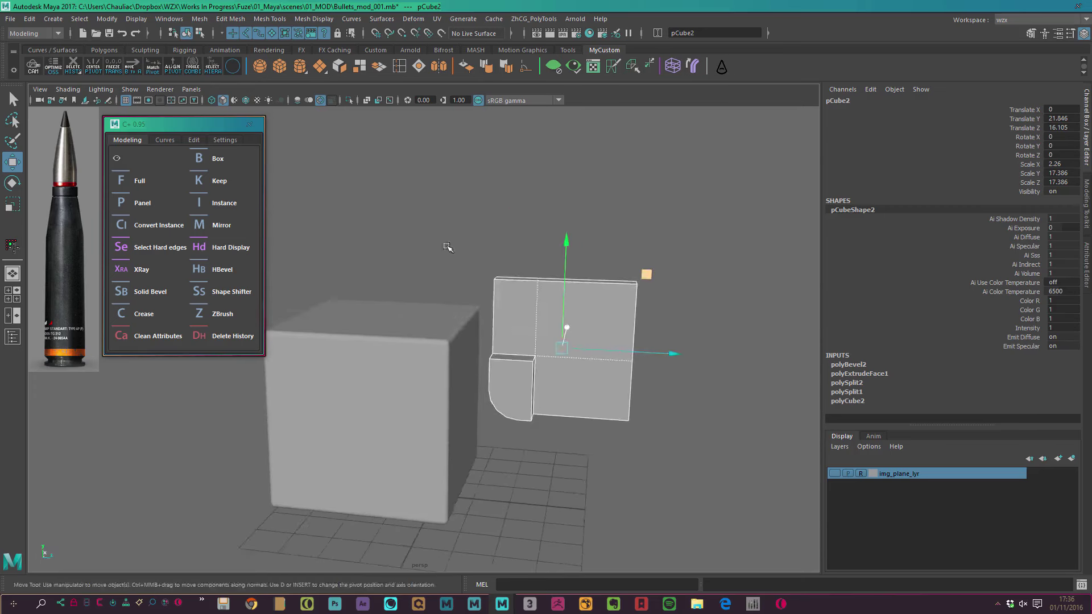
mouse_move(446, 243)
alt+right_down()
mouse_move(488, 228)
mouse_move(365, 224)
alt+right_up()
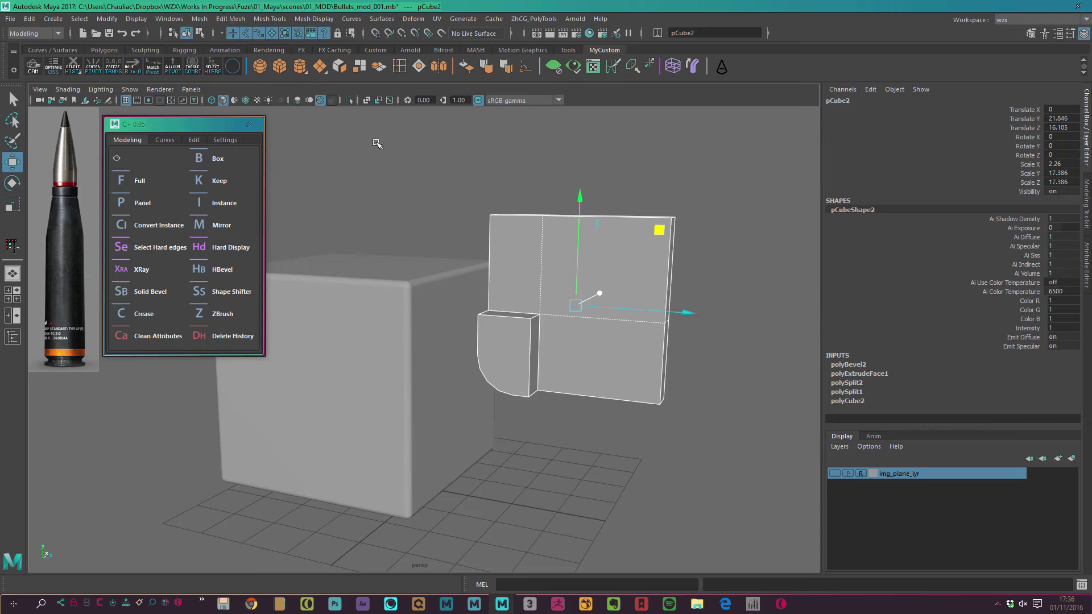
alt+middle_drag(400, 224, 410, 227)
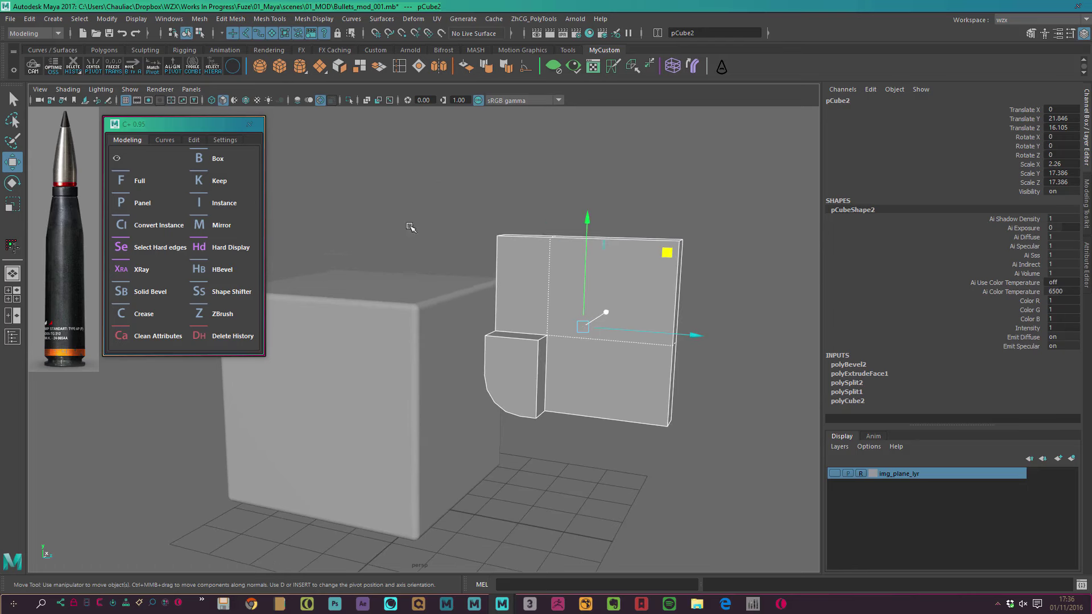
drag(153, 120, 157, 115)
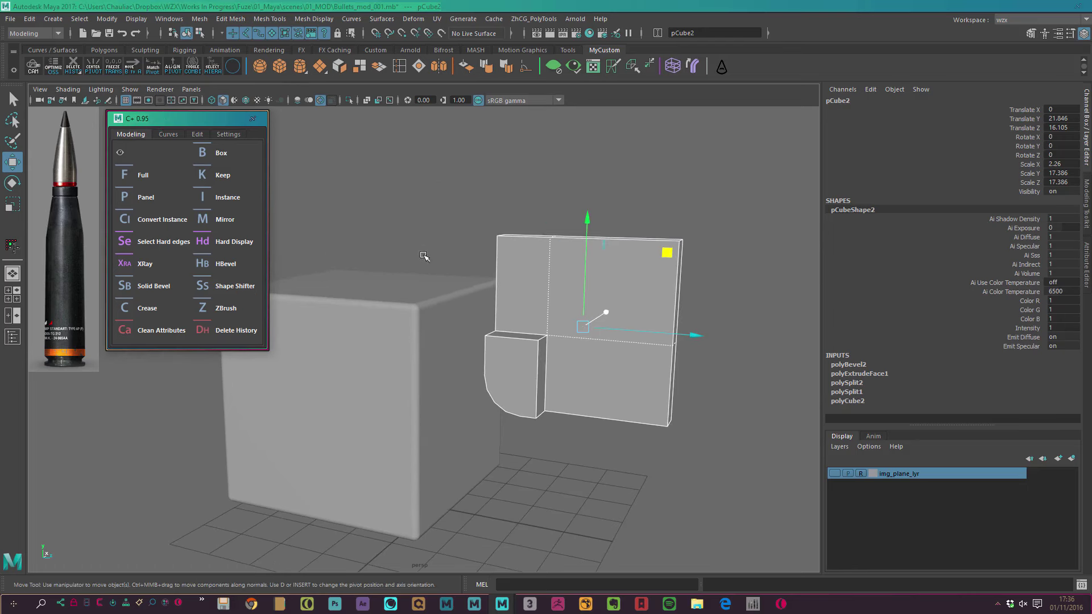
- Select pCube1 then pCube2 and create a C+ Box boolean difference, leaving the slab a wireframe cutter
click(503, 273)
click(453, 257)
alt+drag(453, 257, 461, 236)
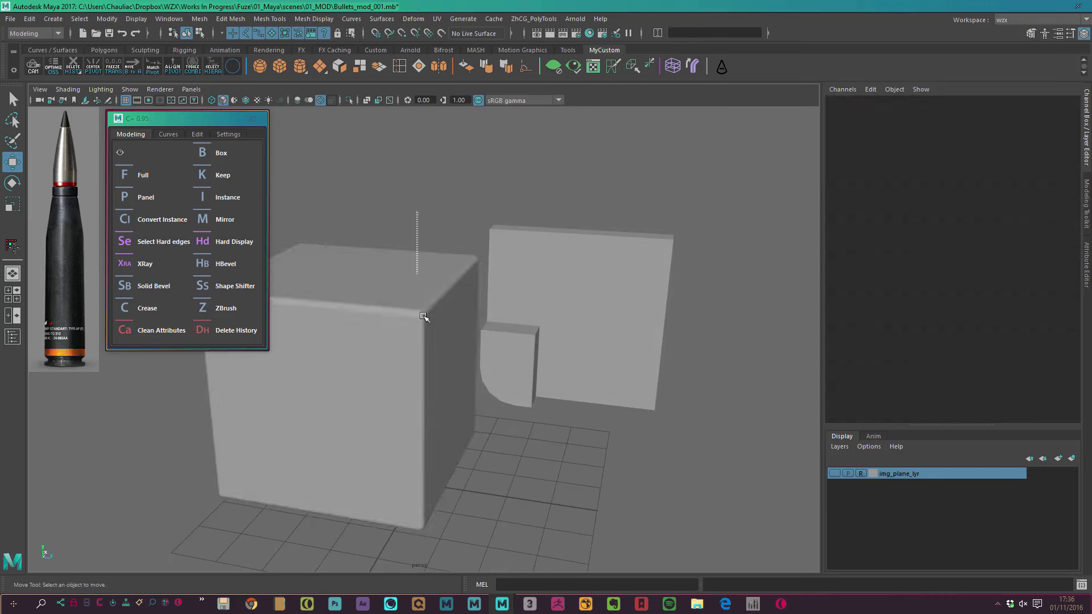
click(460, 237)
click(540, 316)
alt+drag(509, 288, 496, 281)
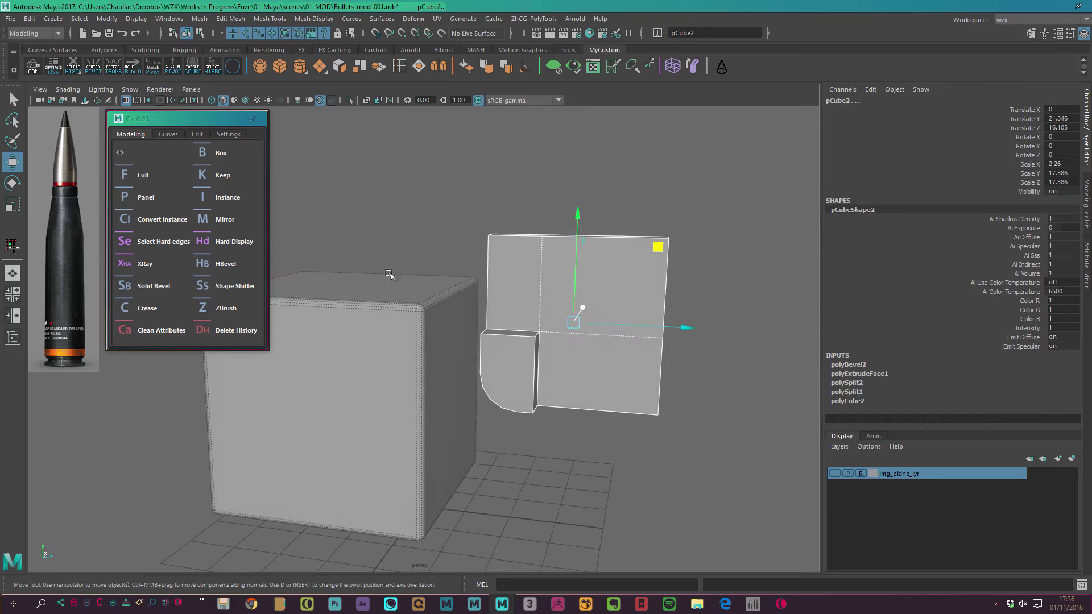
click(443, 224)
alt+drag(443, 224, 424, 261)
click(428, 374)
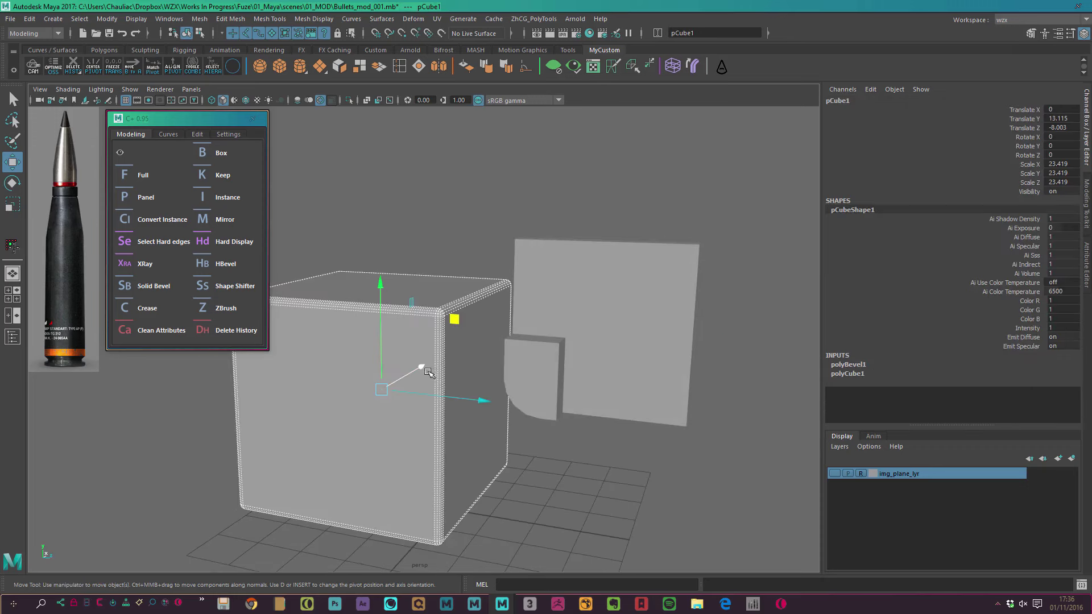
click(523, 267)
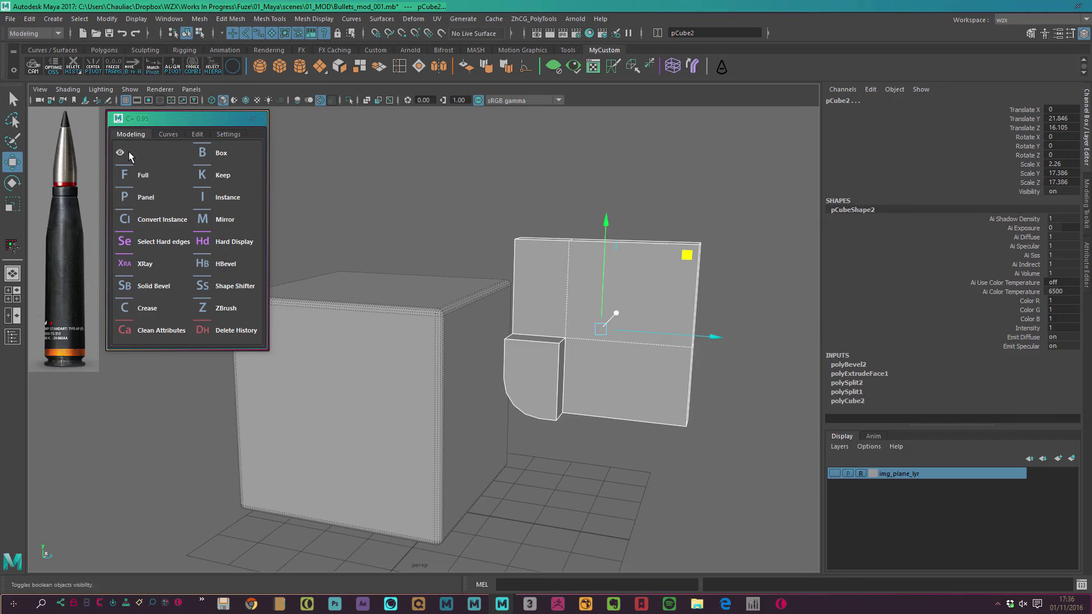
click(218, 155)
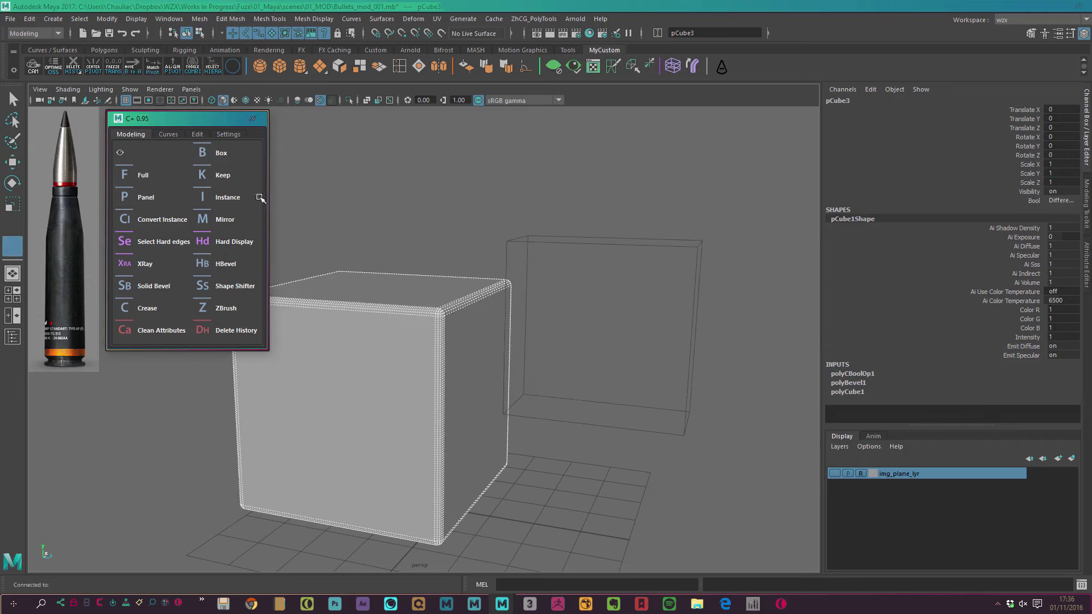
mouse_move(554, 285)
alt+mouse_down()
mouse_move(470, 231)
mouse_move(577, 284)
alt+mouse_up()
- Move the cutter box down into the cube's corner and inspect its placement
click(579, 278)
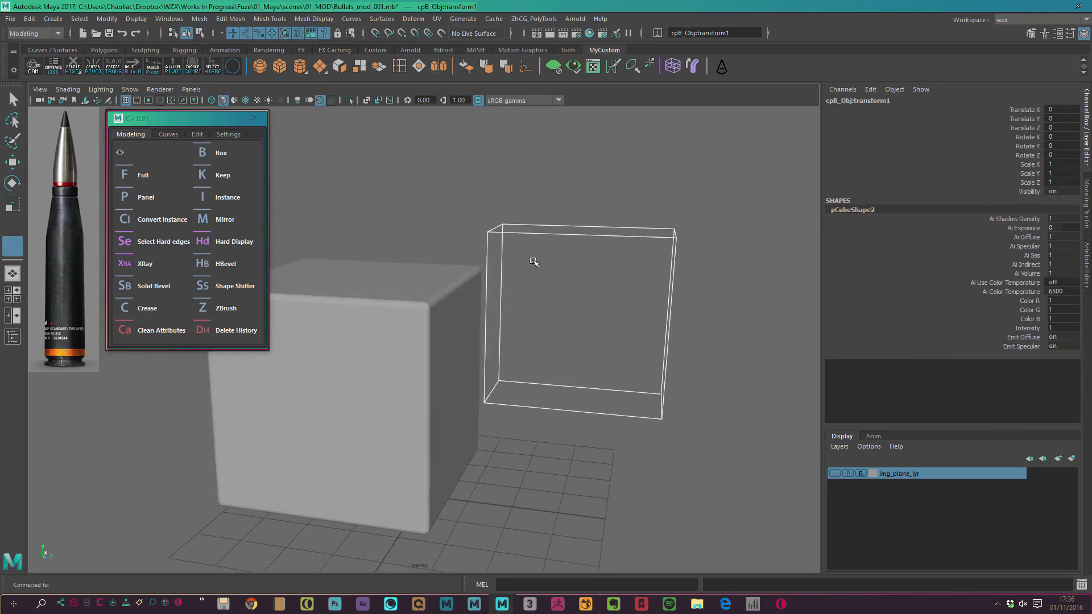
key(w)
middle_drag(665, 243, 580, 260)
mouse_move(580, 260)
alt+mouse_down()
mouse_move(628, 258)
mouse_move(448, 269)
alt+mouse_up()
click(589, 367)
click(588, 292)
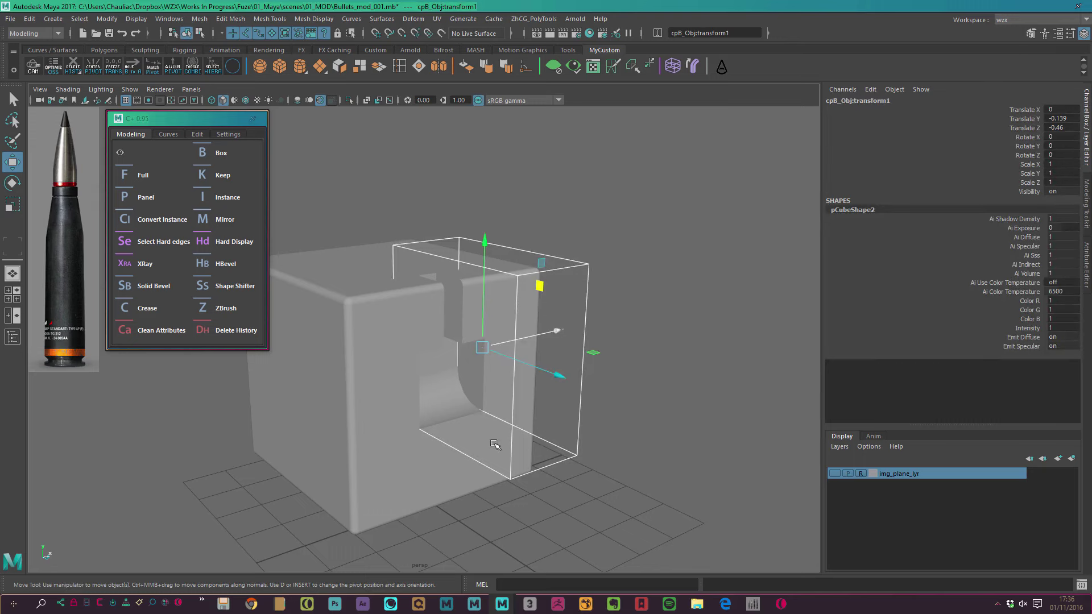
mouse_move(513, 396)
alt+mouse_down()
mouse_move(441, 381)
mouse_move(461, 355)
alt+mouse_up()
mouse_move(523, 268)
alt+mouse_down()
mouse_move(437, 313)
mouse_move(538, 320)
mouse_move(713, 307)
alt+mouse_up()
- Select the cut cube and expand the polyCBoolOp1 boolean settings
click(495, 286)
click(577, 154)
click(381, 294)
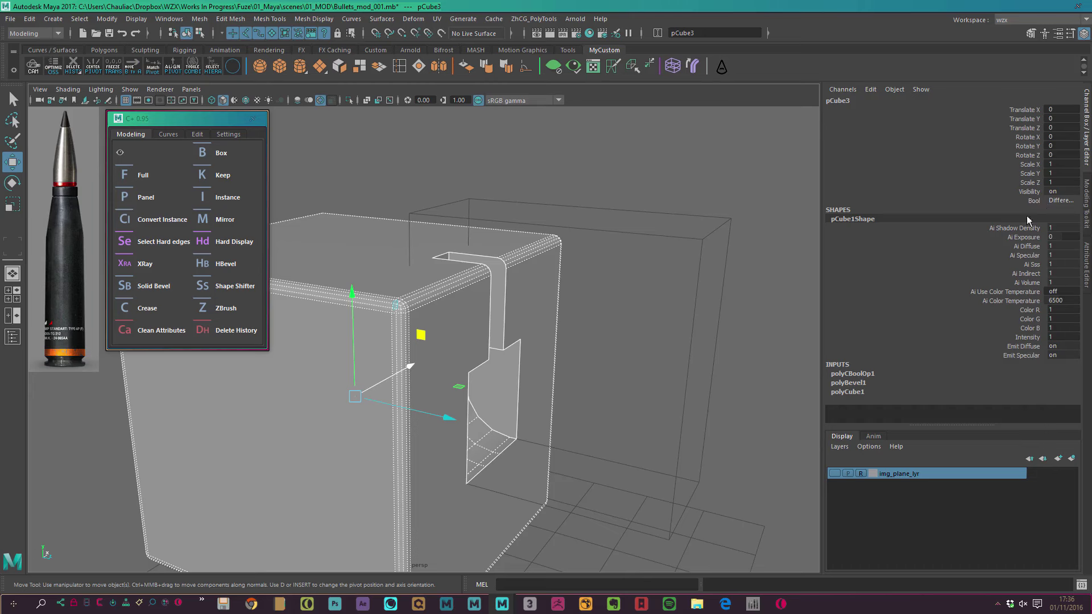
click(872, 375)
drag(1076, 329, 1077, 372)
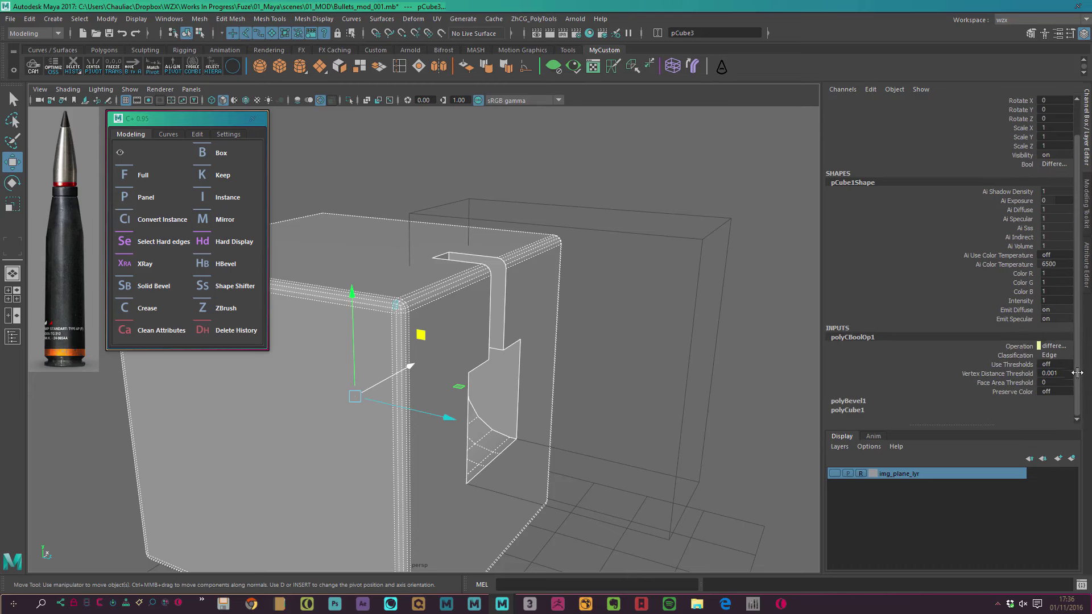
- Try Union and Intersection for the boolean, then set it back to Difference with Edge classification
click(1059, 164)
click(1053, 176)
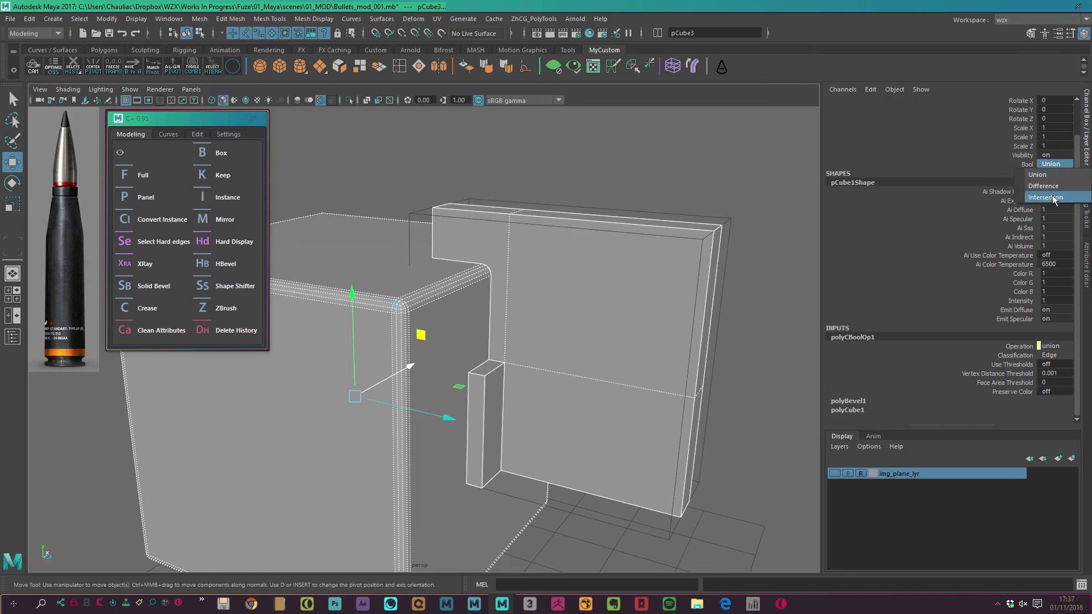
click(1052, 197)
click(1052, 164)
click(1058, 165)
click(1052, 186)
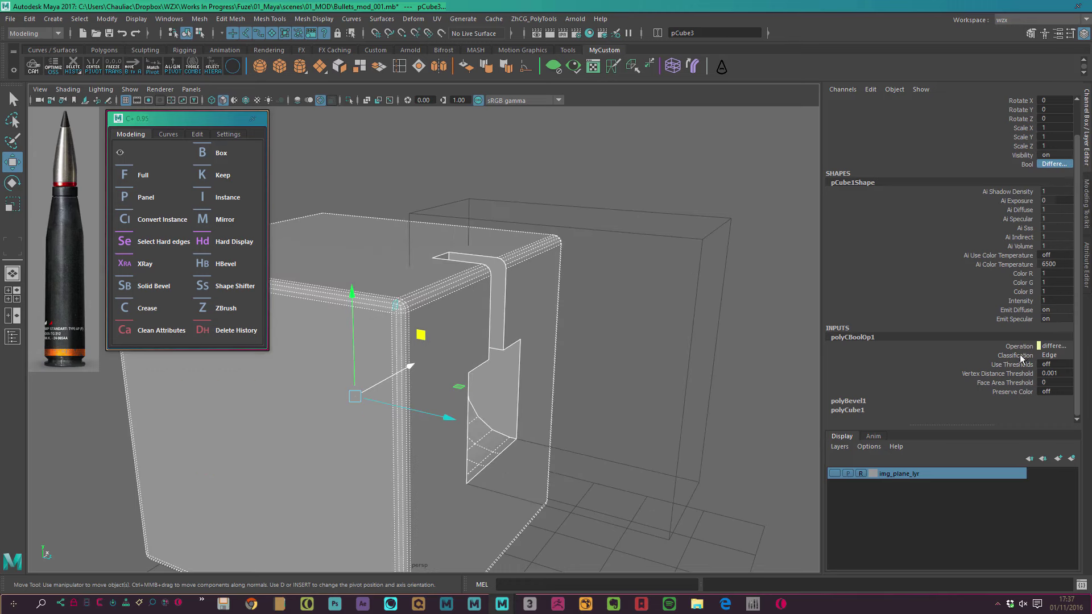
click(1046, 355)
click(1052, 377)
click(1052, 356)
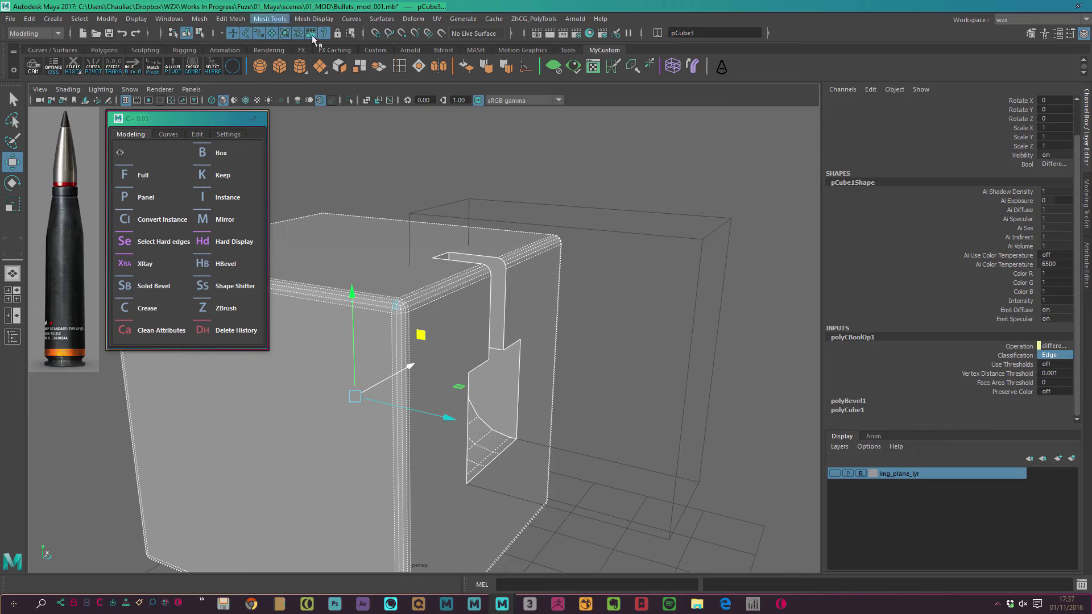
- Undo back to the separate plate and cube, then rebuild the boolean with the C+ Full option
key(ctrl+z)
key(ctrl+z)
key(ctrl+z)
key(ctrl+z)
key(ctrl+z)
key(ctrl+z)
key(ctrl+z)
key(ctrl+z)
key(ctrl+z)
key(ctrl+z)
key(ctrl+z)
key(ctrl+z)
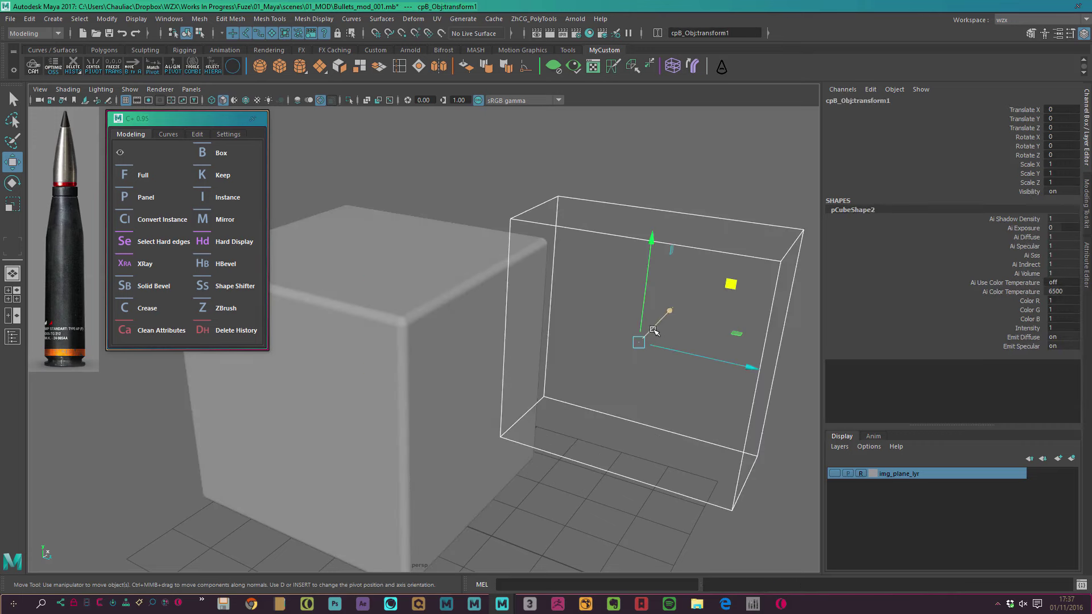
key(ctrl+z)
key(ctrl+z)
key(ctrl+z)
key(ctrl+z)
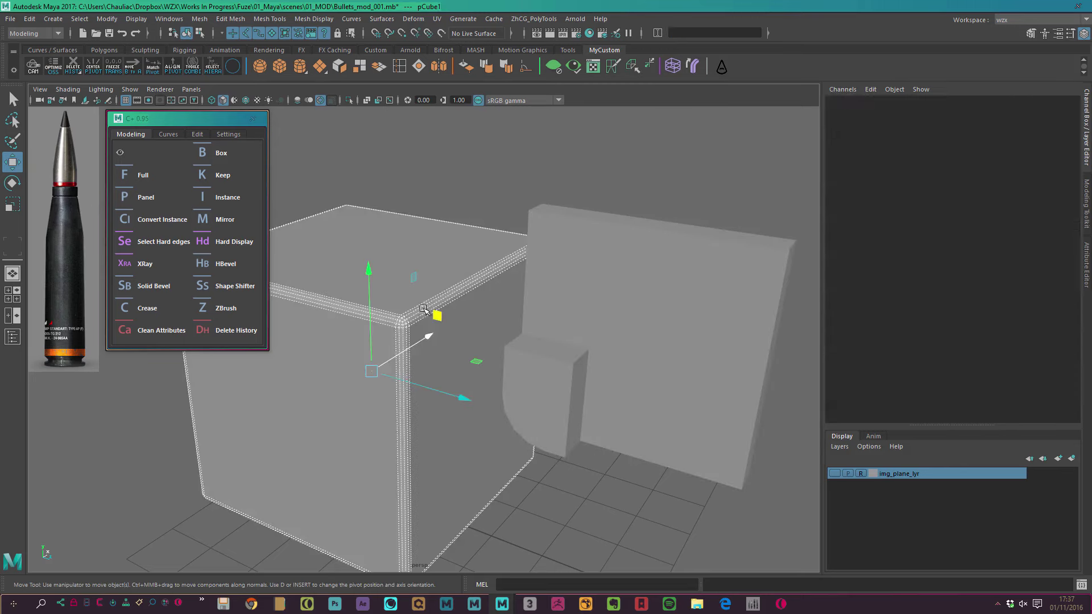
key(shift+z)
key(shift+z)
shift+click(360, 222)
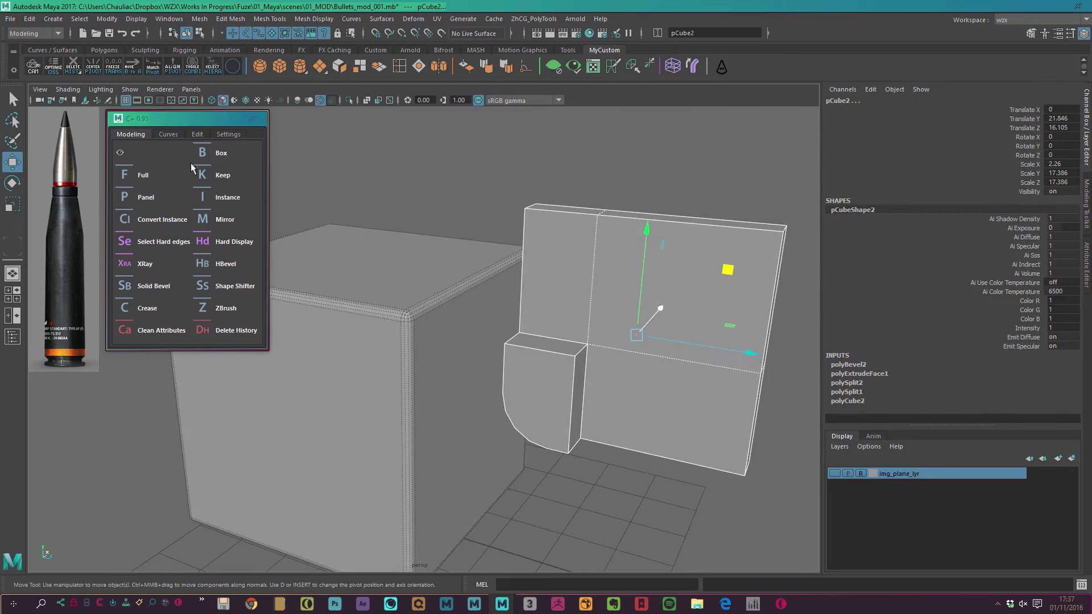
click(137, 172)
- Slide the plate-shaped cutter left so it overlaps the cube's corner
click(569, 228)
click(611, 269)
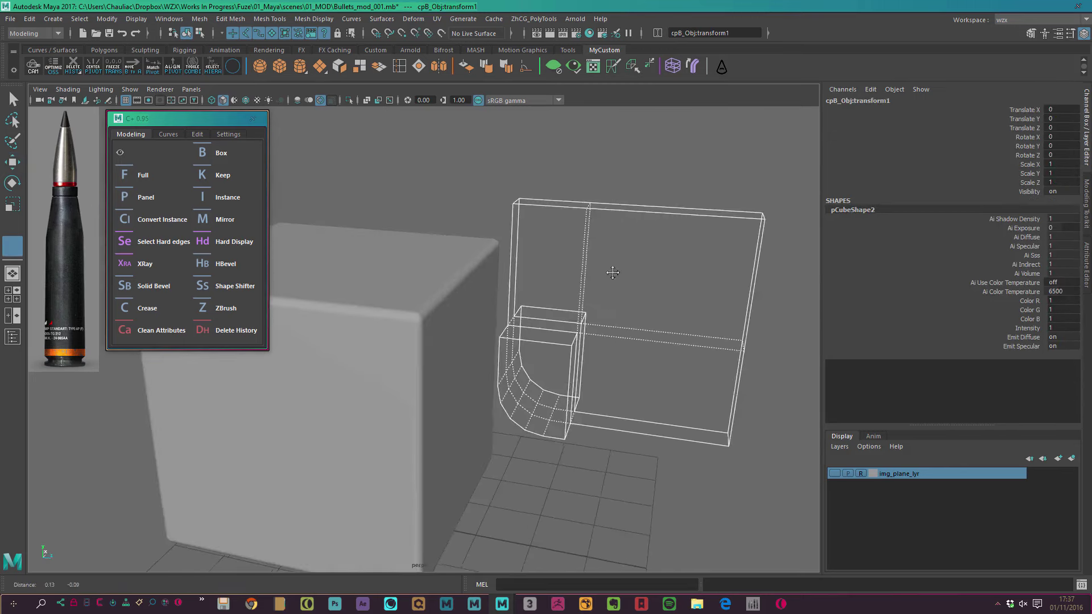
key(w)
mouse_move(708, 227)
mouse_down()
mouse_move(600, 232)
mouse_move(507, 359)
mouse_up()
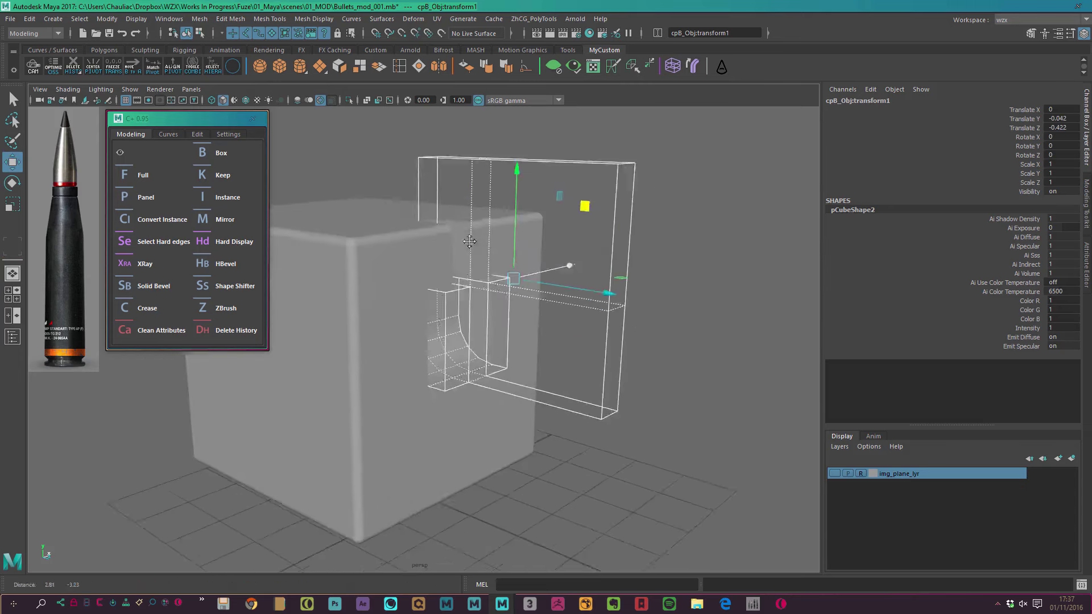
- Select the cutter's top vertices and move them up and to the right
right_drag(643, 405, 648, 403)
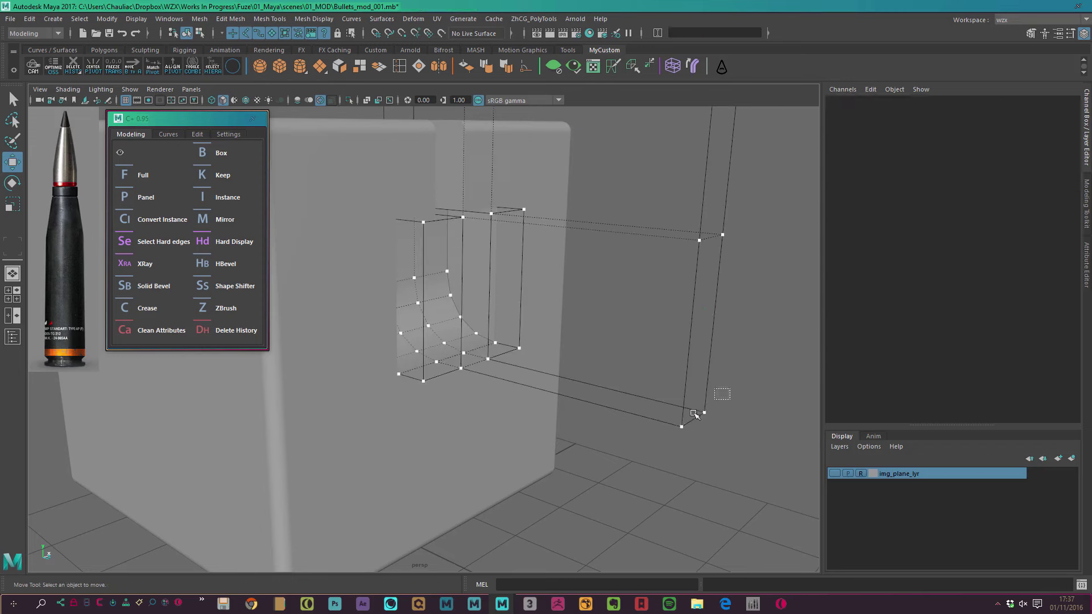
drag(673, 398, 713, 434)
mouse_move(694, 375)
mouse_down()
mouse_move(706, 268)
mouse_move(418, 250)
mouse_move(512, 380)
mouse_up()
mouse_move(498, 221)
mouse_down()
mouse_move(517, 206)
mouse_move(220, 99)
mouse_up()
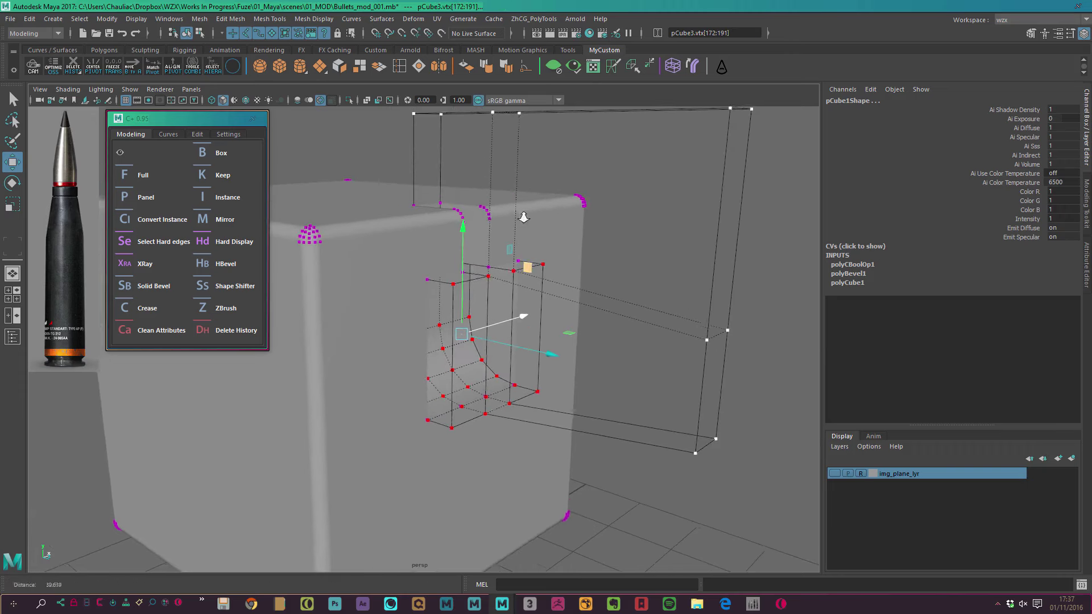
alt+drag(318, 227, 442, 189)
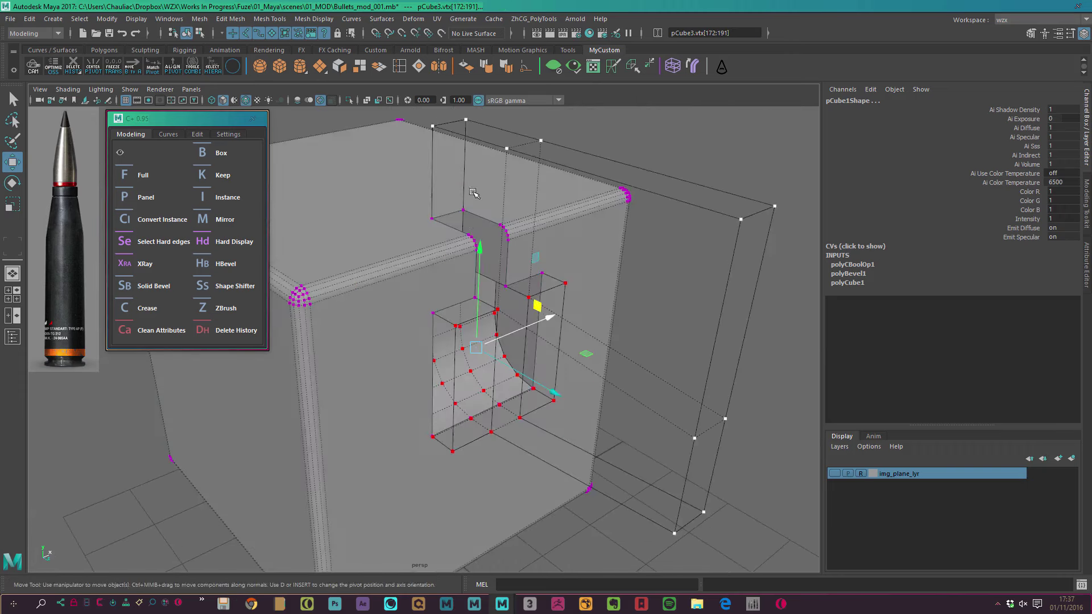
click(442, 189)
- Insert an edge loop on the cutter and lower its two top-left corner vertices
click(400, 266)
key(w)
right_drag(415, 188, 381, 181)
click(412, 188)
mouse_move(413, 190)
middle_down()
mouse_move(452, 197)
mouse_move(459, 246)
middle_up()
mouse_move(404, 150)
mouse_down()
mouse_move(415, 216)
mouse_move(449, 234)
mouse_move(426, 187)
mouse_move(474, 221)
mouse_up()
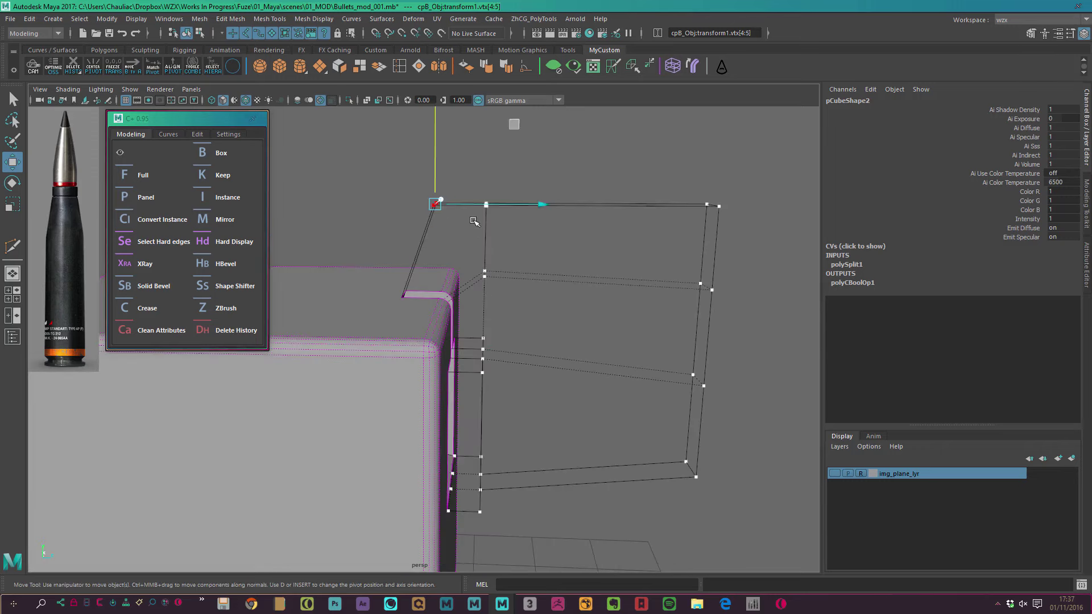
click(574, 261)
- Scale the cutter's top vertices narrower in X to form a peak
mouse_move(574, 260)
alt+mouse_down()
mouse_move(495, 251)
mouse_move(455, 266)
mouse_move(511, 146)
mouse_move(566, 152)
alt+mouse_up()
key(r)
drag(630, 142, 564, 157)
alt+drag(468, 186, 472, 364)
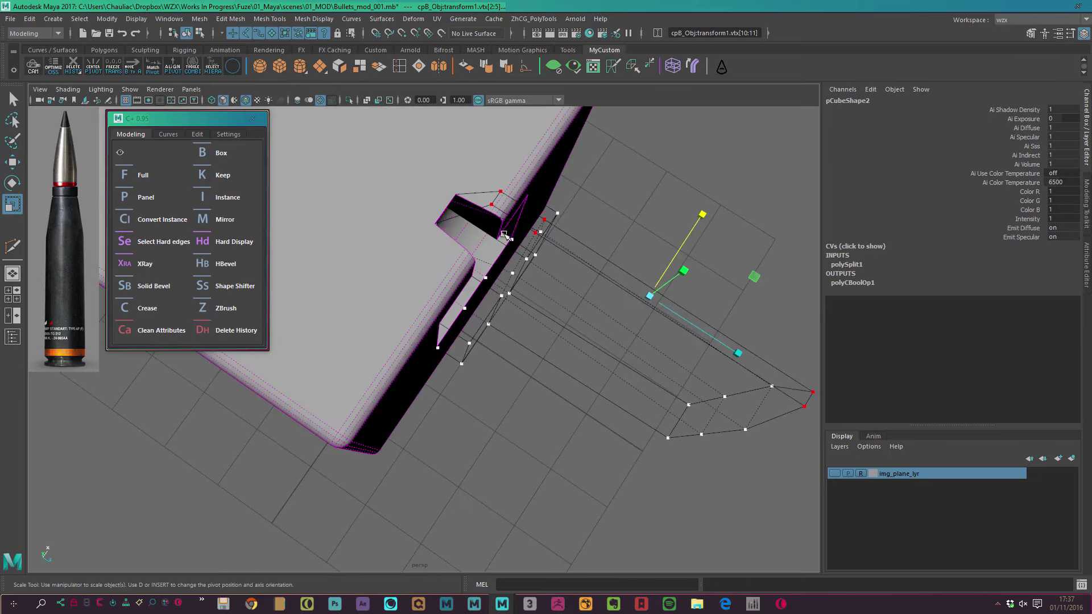
middle_drag(472, 364, 470, 428)
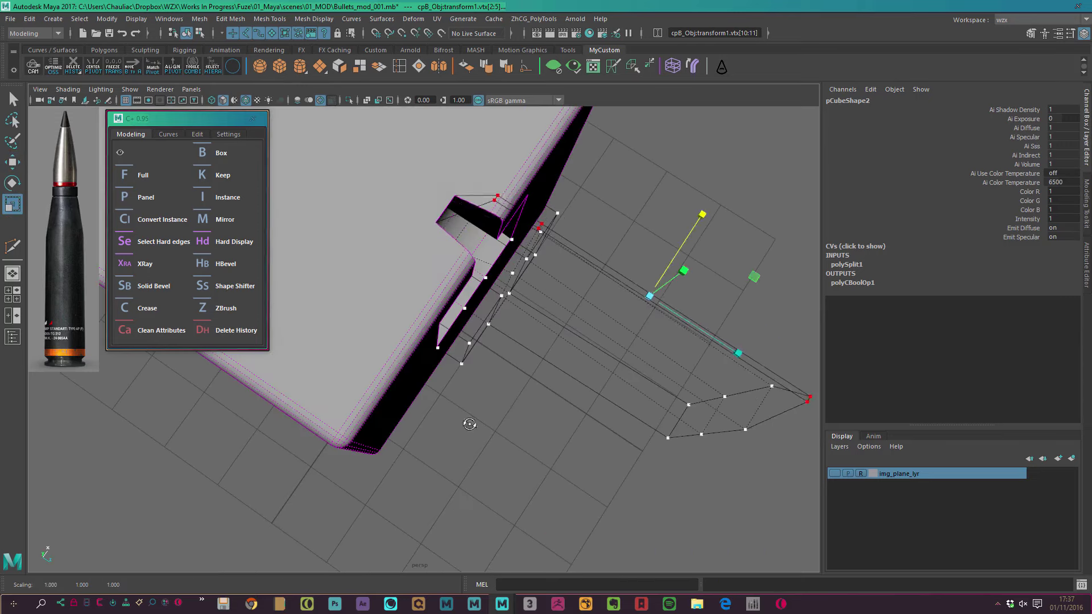
alt+drag(470, 428, 466, 261)
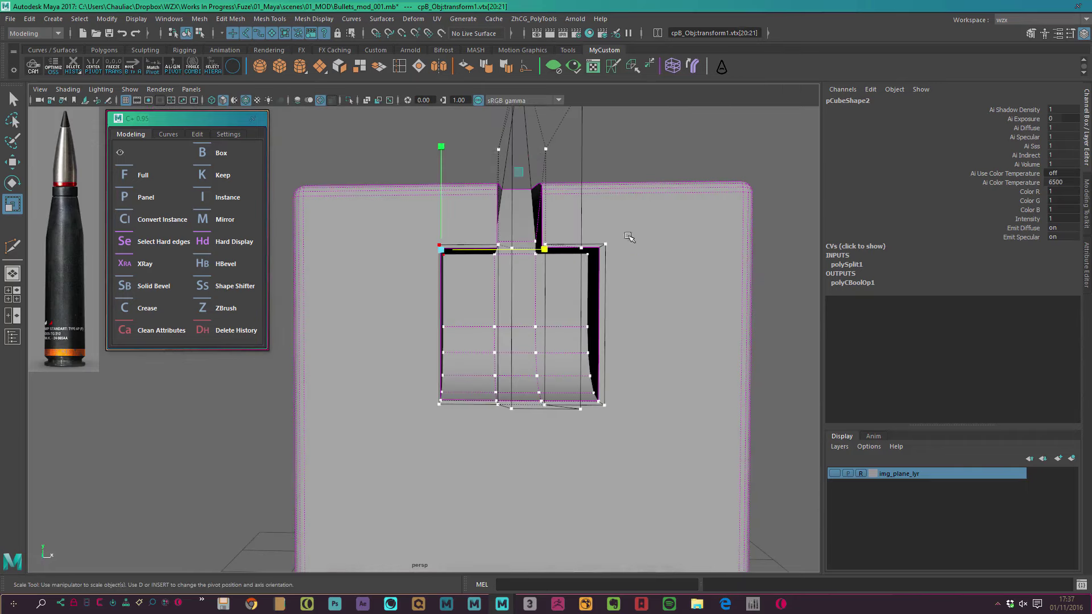
- Shift the vertices left and lower them to slope the top corners
key(w)
drag(633, 243, 621, 224)
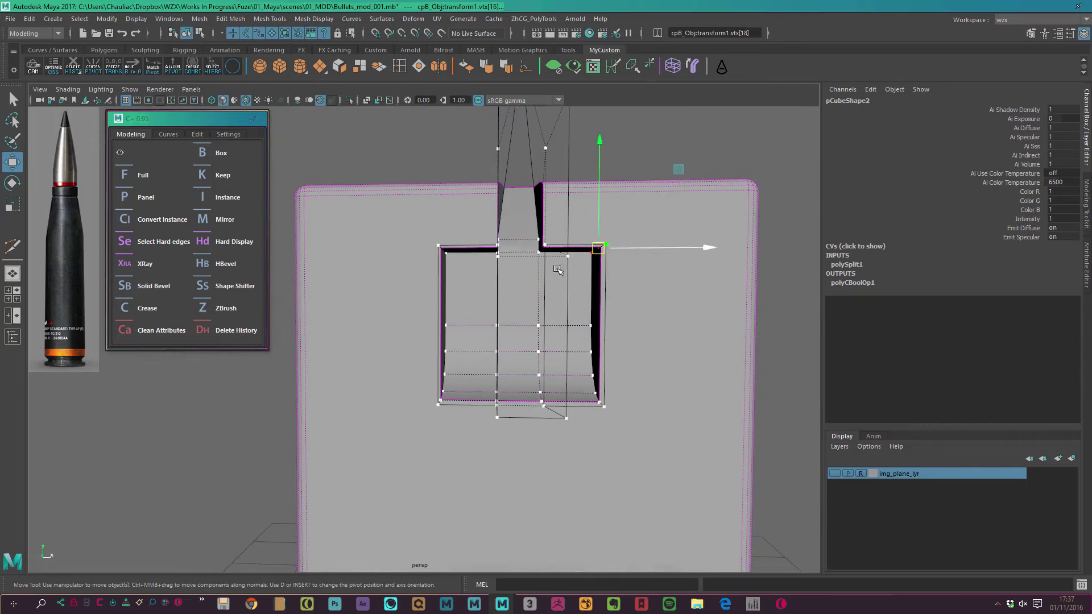
drag(520, 150, 523, 178)
key(F8)
mouse_move(449, 288)
alt+mouse_down()
mouse_move(470, 266)
mouse_move(593, 330)
alt+mouse_up()
click(465, 271)
- Bevel the cutter's peak edge and show the cut as a full live boolean
key(ctrl+b)
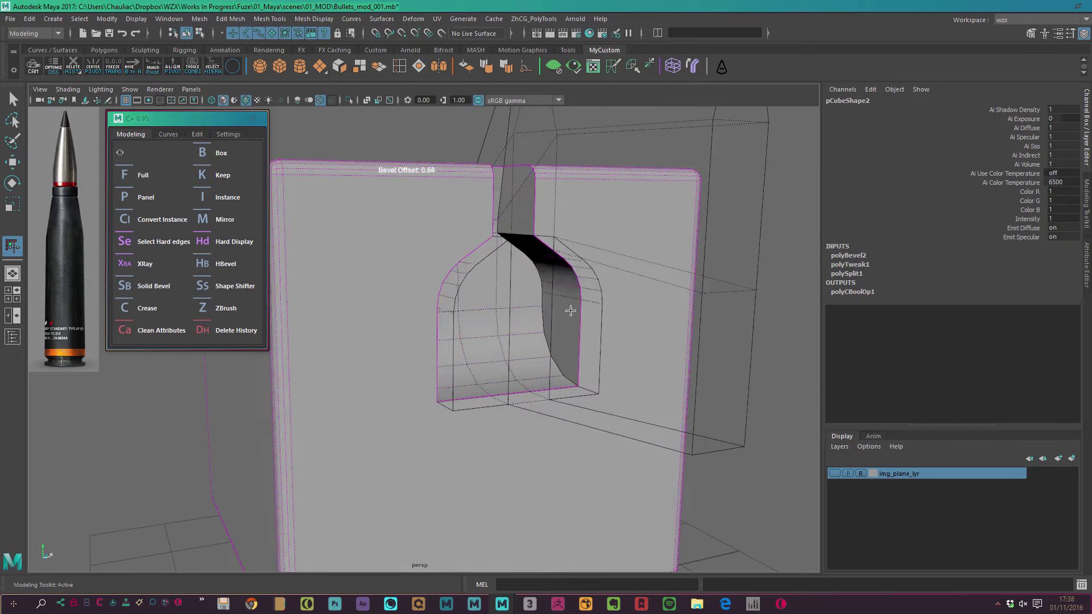
click(480, 176)
mouse_move(480, 176)
alt+mouse_down()
mouse_move(555, 264)
mouse_move(514, 227)
alt+mouse_up()
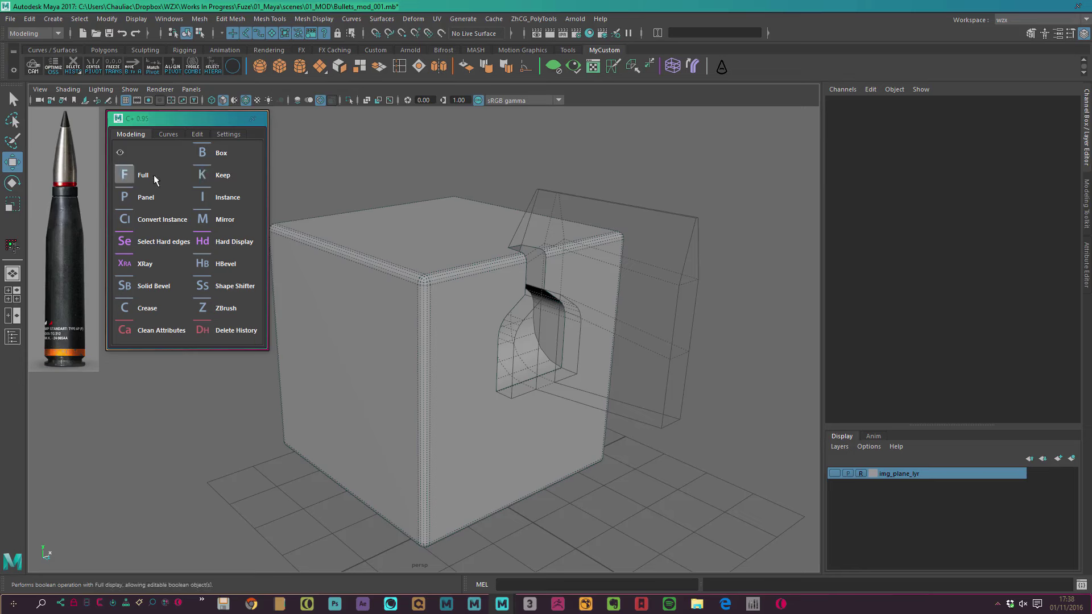
click(136, 173)
mouse_move(494, 256)
alt+mouse_down()
mouse_move(452, 231)
mouse_move(422, 236)
alt+mouse_up()
- Toggle the boolean cutter wireframes on and off while inspecting the cut cube
click(120, 152)
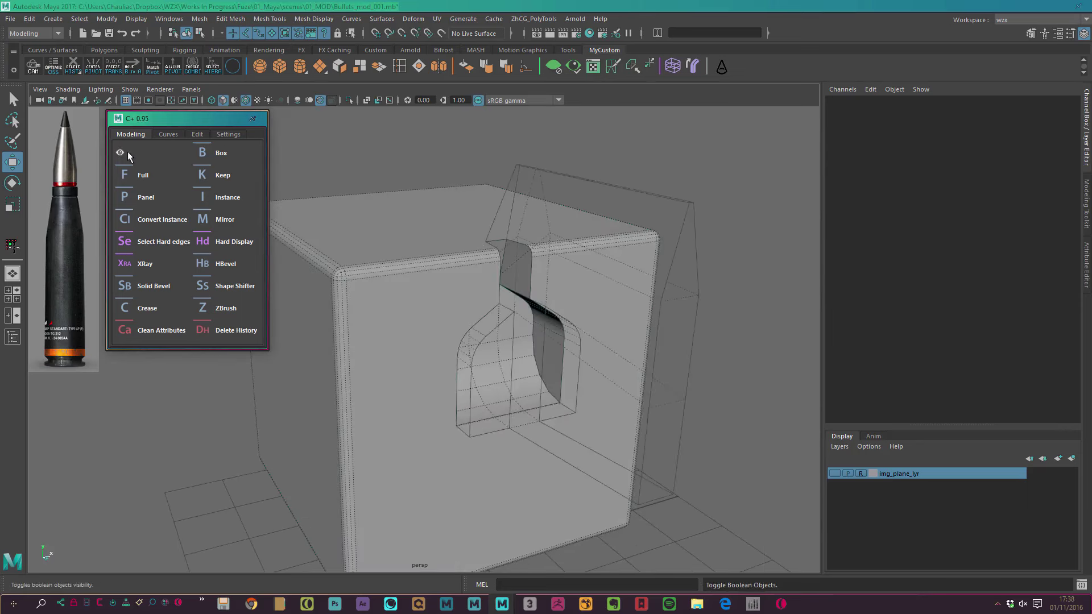
click(128, 156)
mouse_move(470, 302)
alt+right_down()
mouse_move(461, 258)
mouse_move(421, 239)
alt+right_up()
click(120, 153)
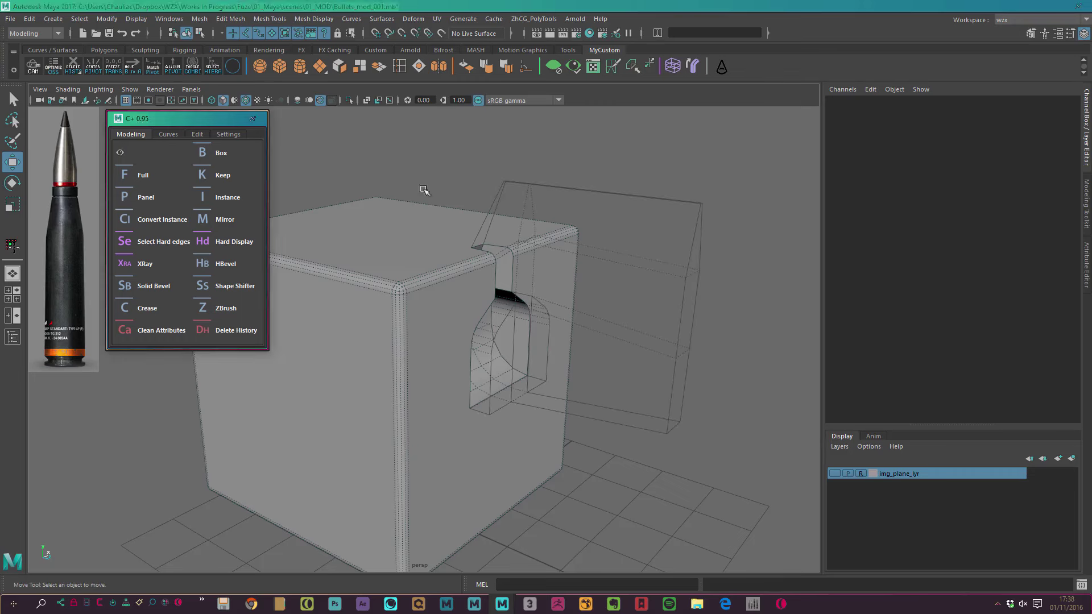
click(423, 245)
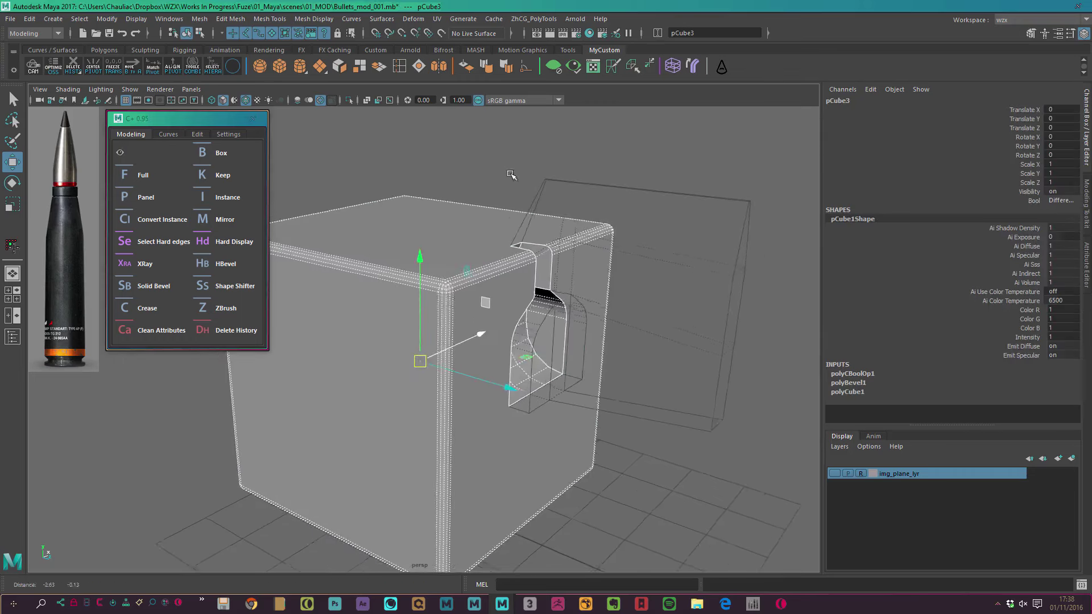
alt+drag(511, 173, 446, 199)
click(459, 207)
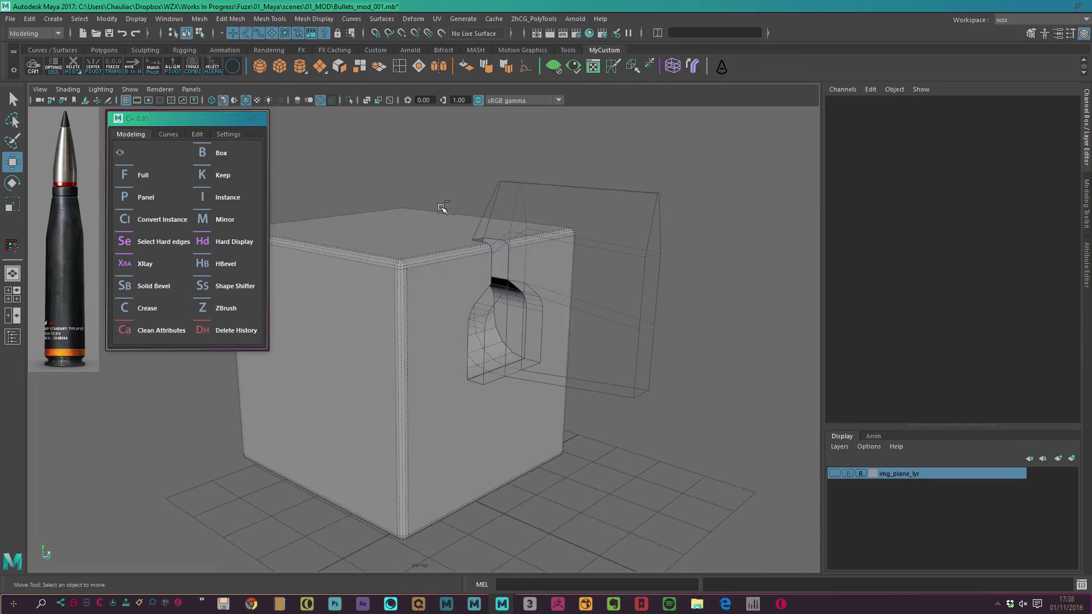
mouse_move(458, 189)
alt+mouse_down()
mouse_move(390, 187)
mouse_move(414, 195)
alt+mouse_up()
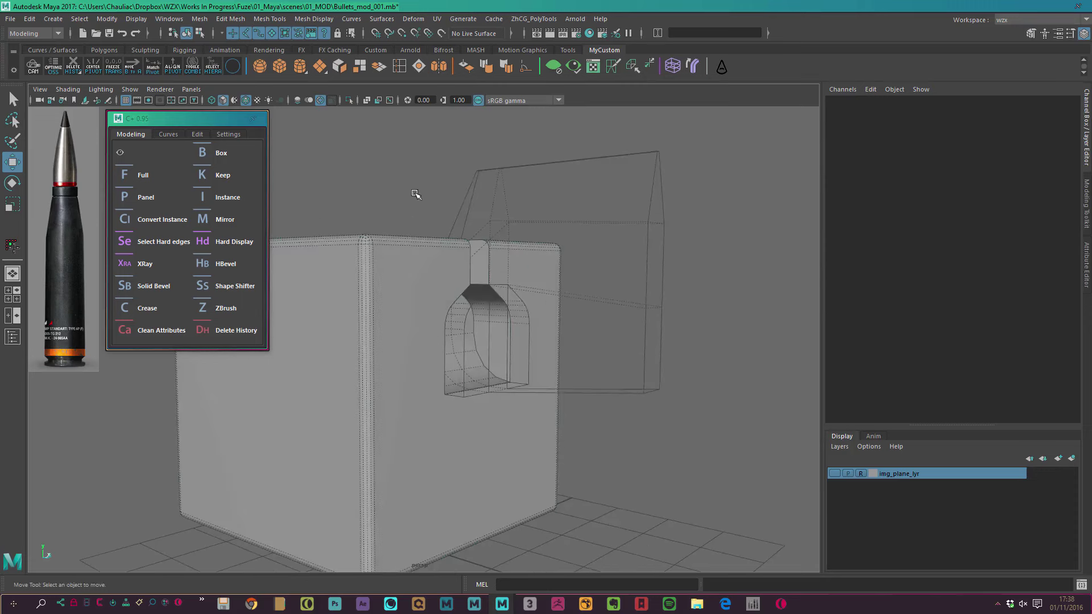
- Undo the cutter edits back to before the boolean, restoring the uncut cube and separate plate
click(421, 214)
key(F9)
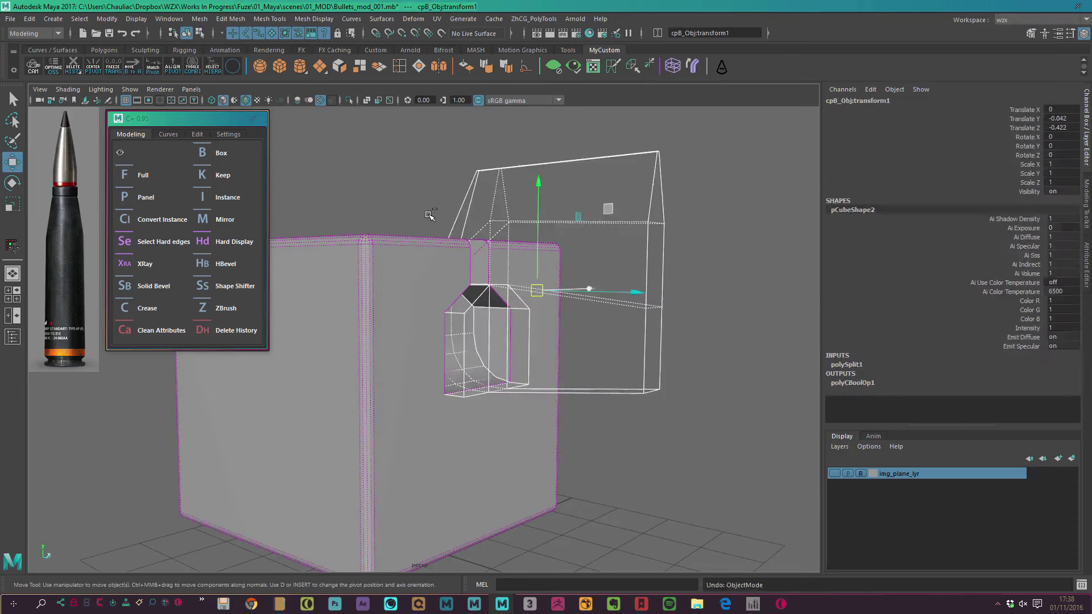
drag(677, 143, 436, 217)
key(ctrl+z)
key(ctrl+z)
key(ctrl+z)
key(ctrl+z)
key(ctrl+z)
key(ctrl+z)
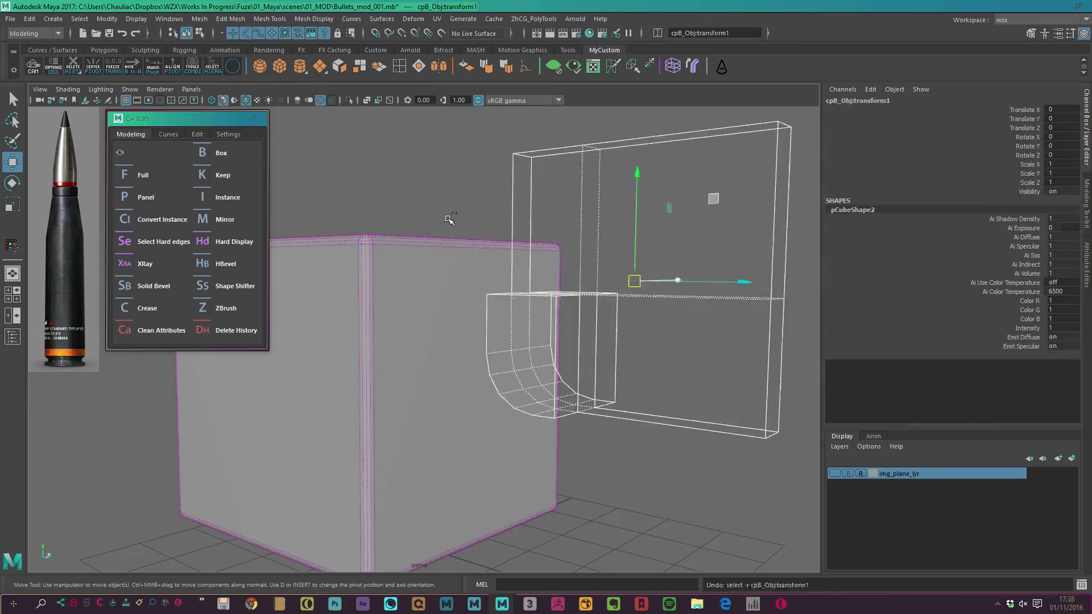
key(ctrl+z)
key(ctrl+z)
key(ctrl+z)
key(ctrl+z)
key(ctrl+z)
key(ctrl+z)
key(ctrl+z)
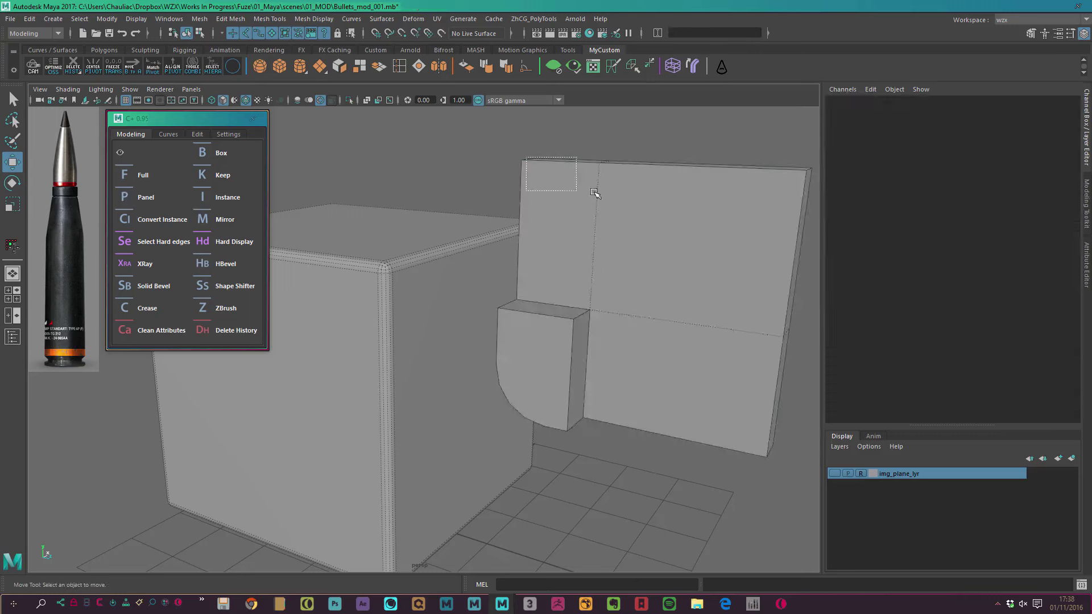
key(ctrl+z)
key(ctrl+z)
- Undo the plate's slide and run C+ Panel to make the thin panel polySurface1
drag(707, 298, 609, 294)
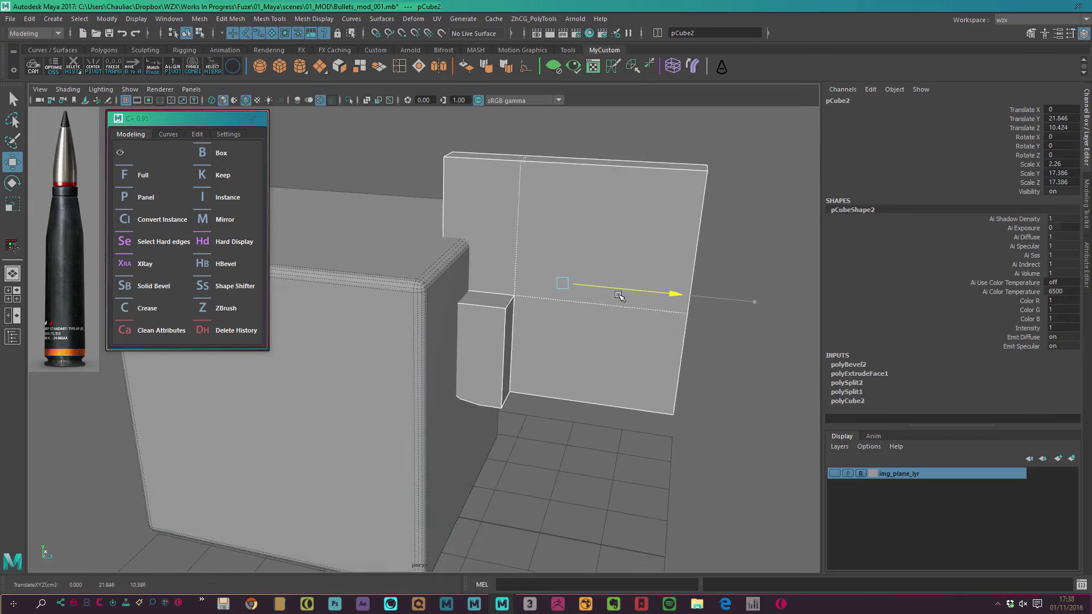
key(ctrl+z)
key(ctrl+z)
key(shift+z)
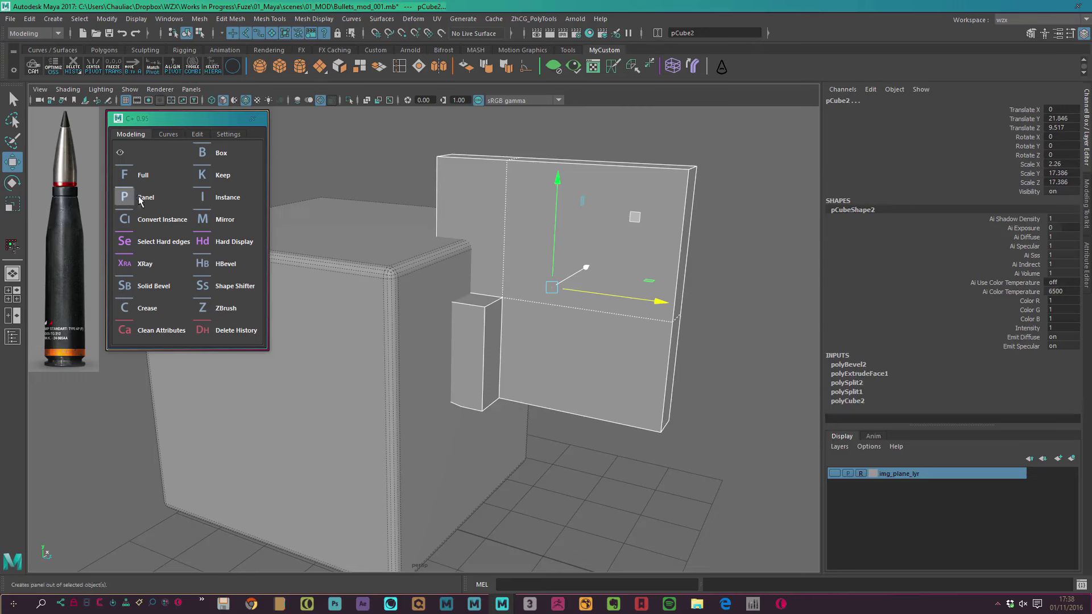
click(142, 197)
- Inspect the new panel on the front face and undo its accidental move
mouse_move(455, 267)
alt+mouse_down()
mouse_move(494, 266)
mouse_move(519, 243)
alt+mouse_up()
click(361, 178)
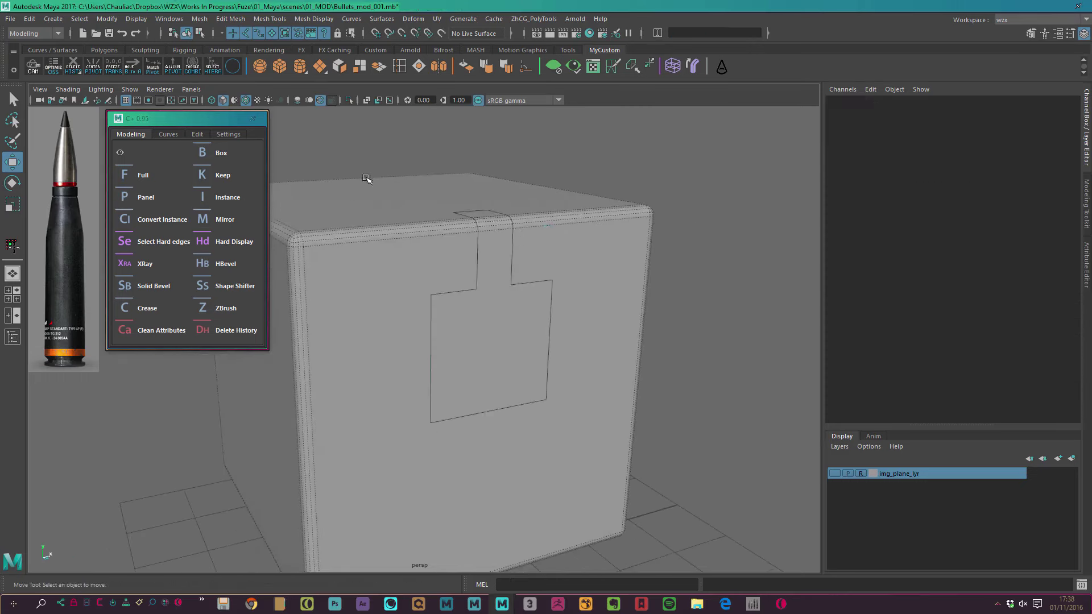
scroll(441, 210, up, 5)
mouse_move(441, 209)
alt+mouse_down()
mouse_move(454, 206)
mouse_move(433, 254)
mouse_move(375, 215)
mouse_move(699, 446)
mouse_move(620, 373)
mouse_move(610, 341)
mouse_move(556, 343)
alt+mouse_up()
click(378, 216)
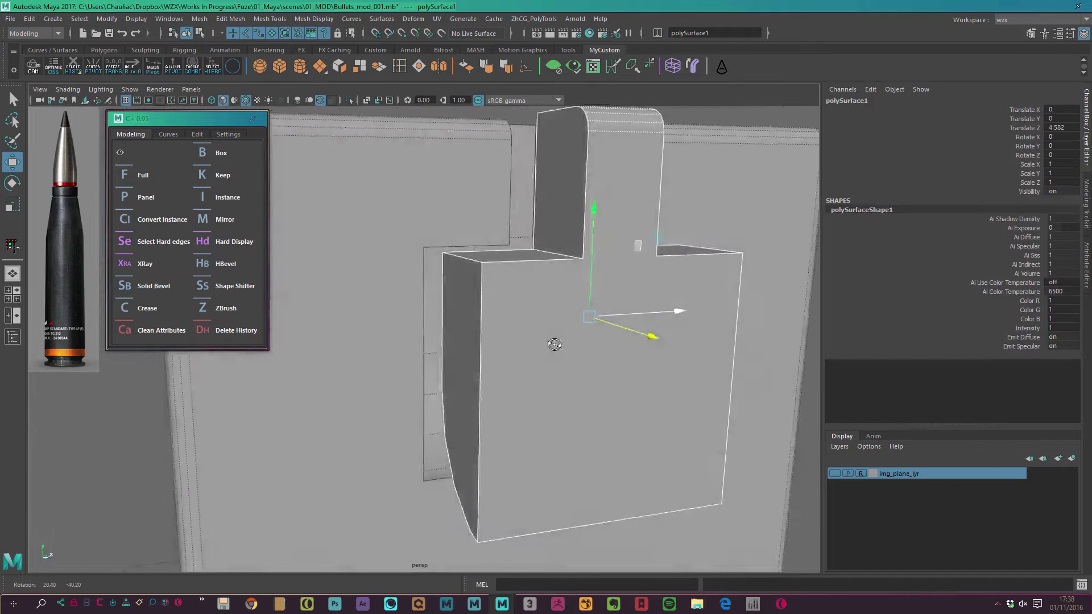
key(ctrl+z)
alt+drag(545, 380, 341, 187)
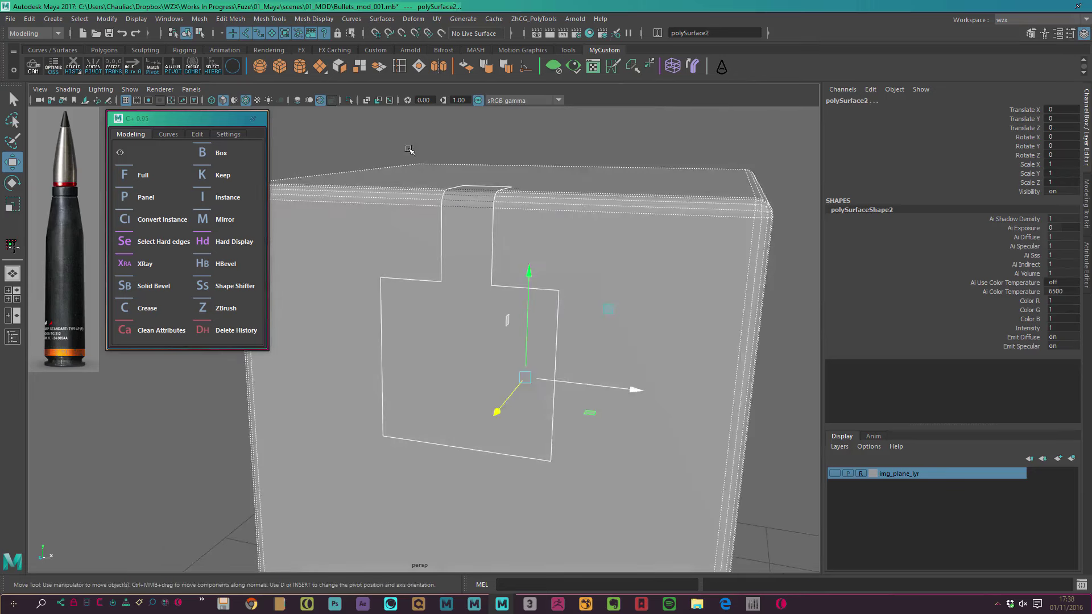
click(295, 147)
click(247, 101)
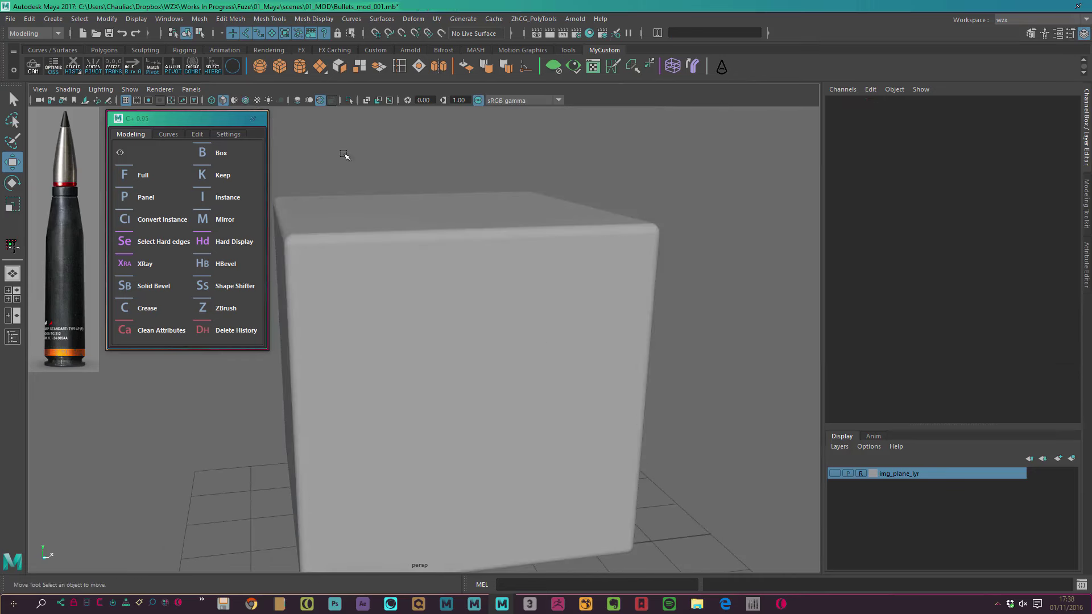
click(245, 101)
mouse_move(360, 165)
alt+mouse_down()
mouse_move(476, 170)
mouse_move(365, 178)
alt+mouse_up()
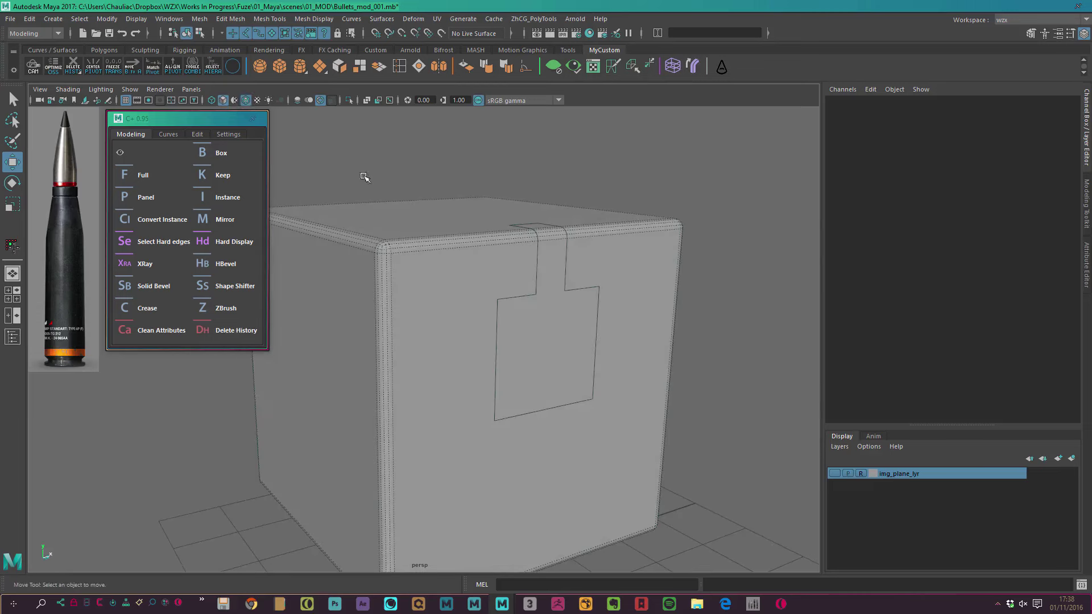
key(4)
key(5)
click(245, 102)
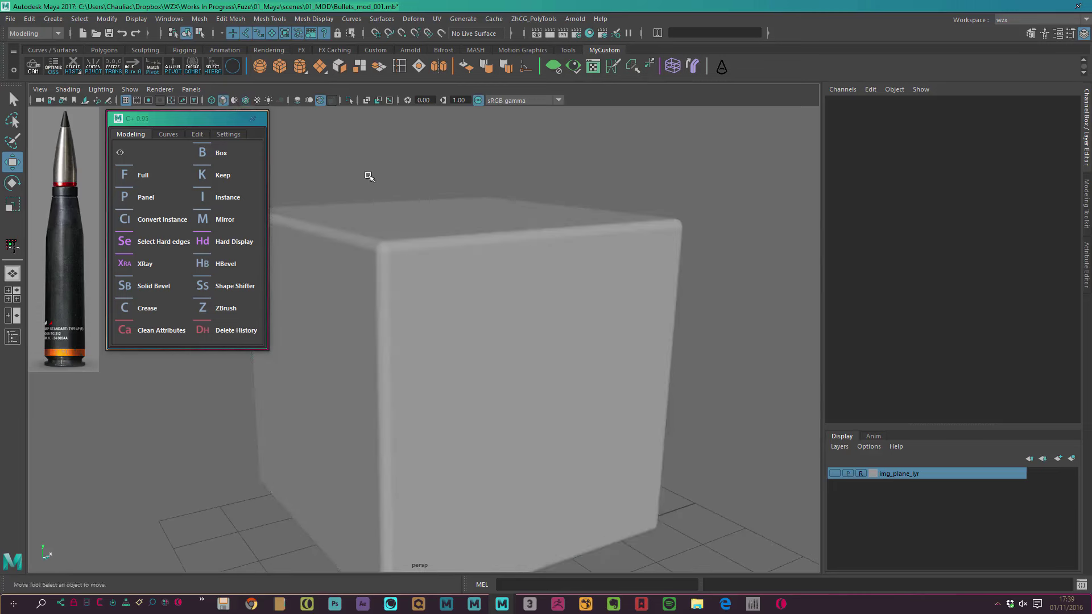
alt+drag(369, 176, 432, 249)
alt+right_drag(519, 302, 383, 248)
alt+drag(383, 248, 504, 275)
click(476, 243)
alt+right_drag(517, 185, 578, 275)
click(577, 275)
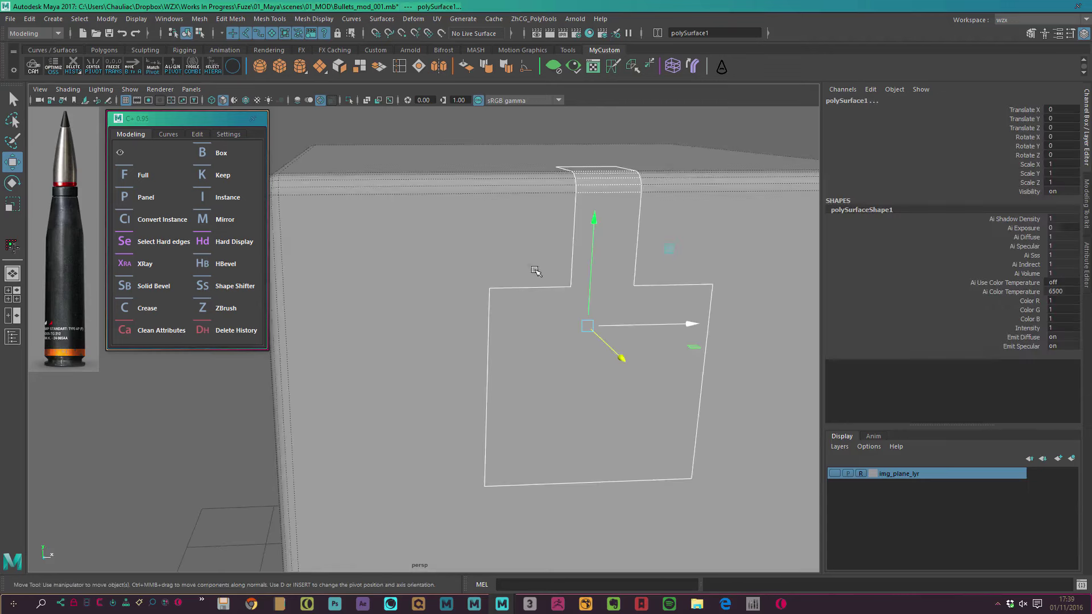
key(ctrl+d)
alt+drag(459, 202, 571, 324)
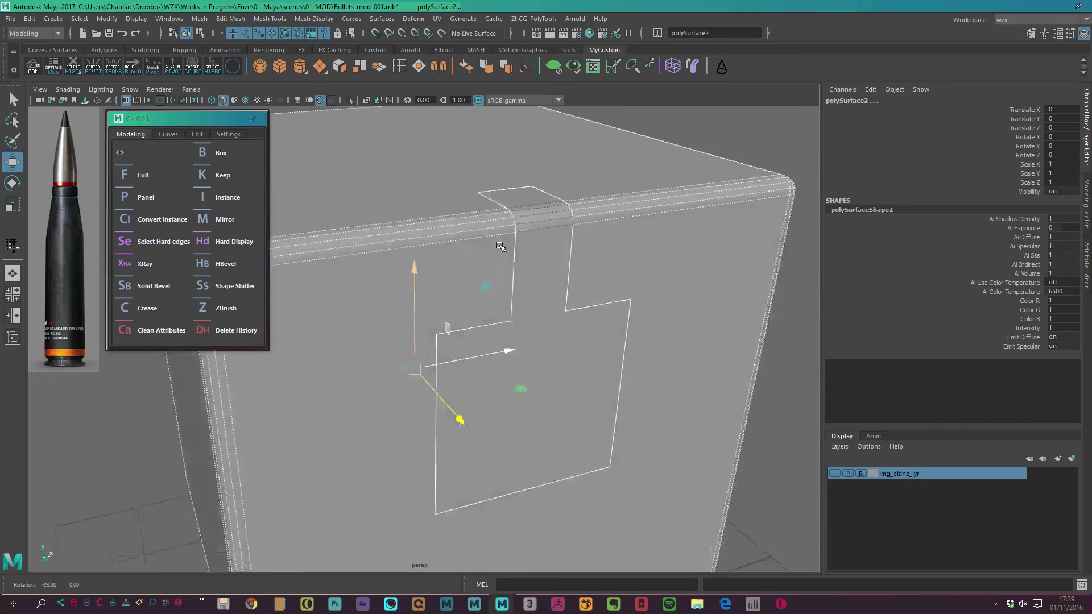
alt+right_drag(570, 324, 563, 178)
click(563, 178)
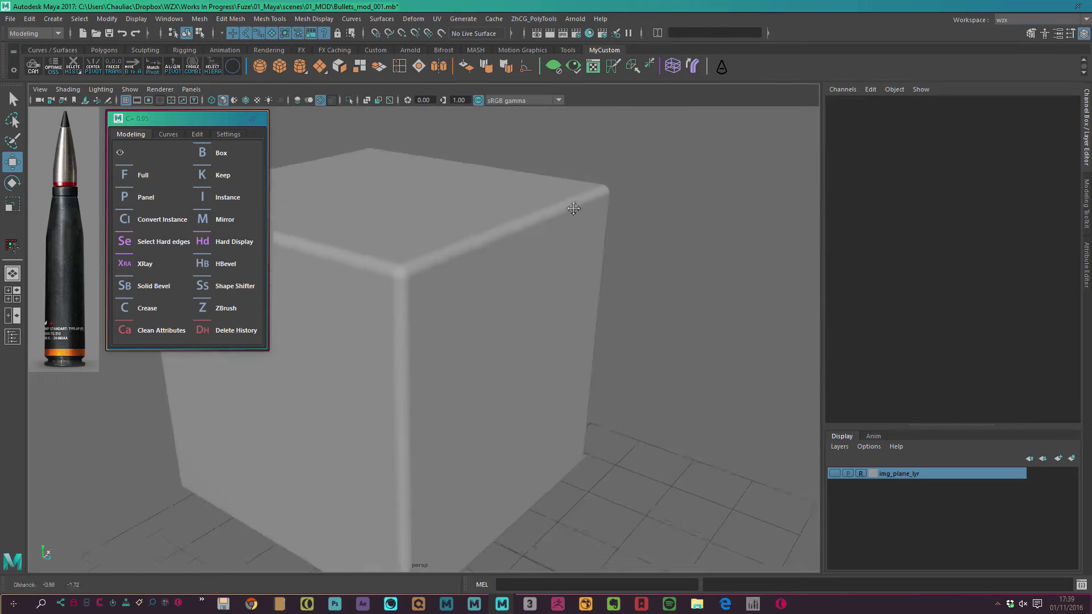
alt+drag(563, 178, 510, 210)
alt+drag(432, 236, 372, 229)
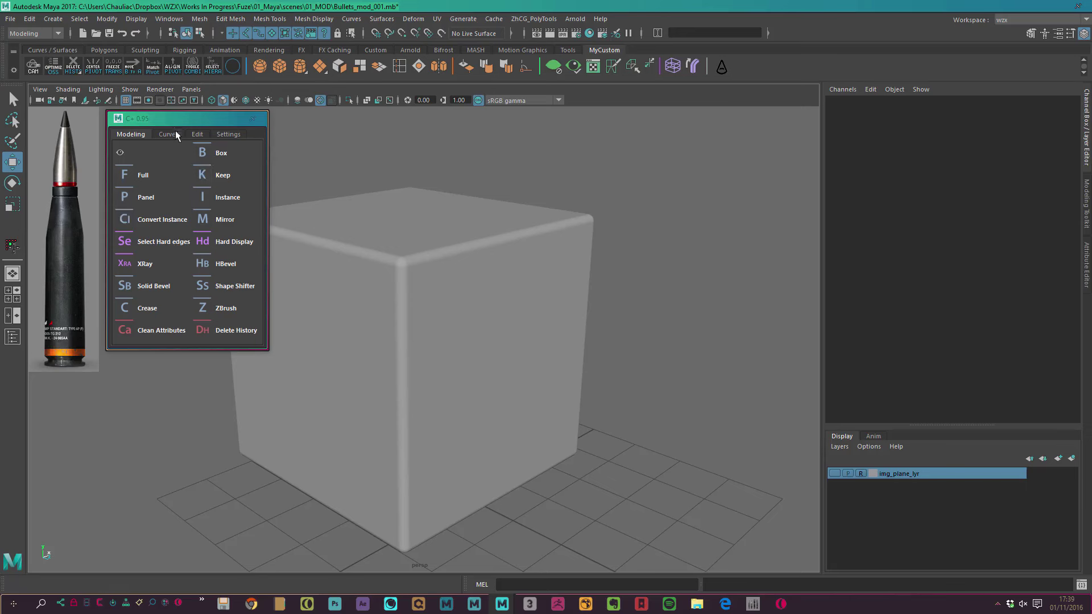
click(197, 134)
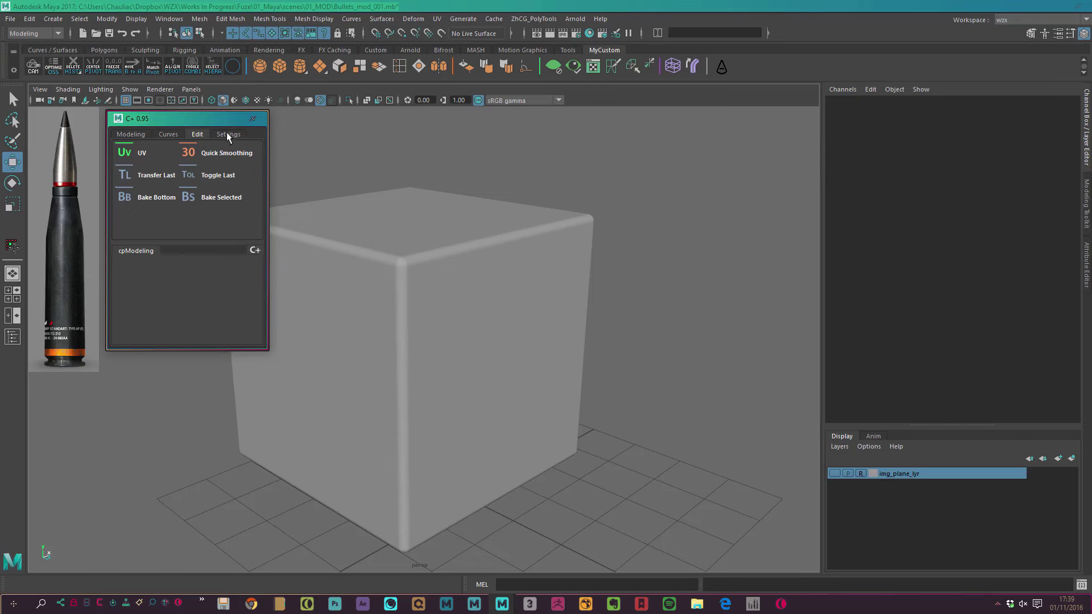
click(227, 135)
click(128, 134)
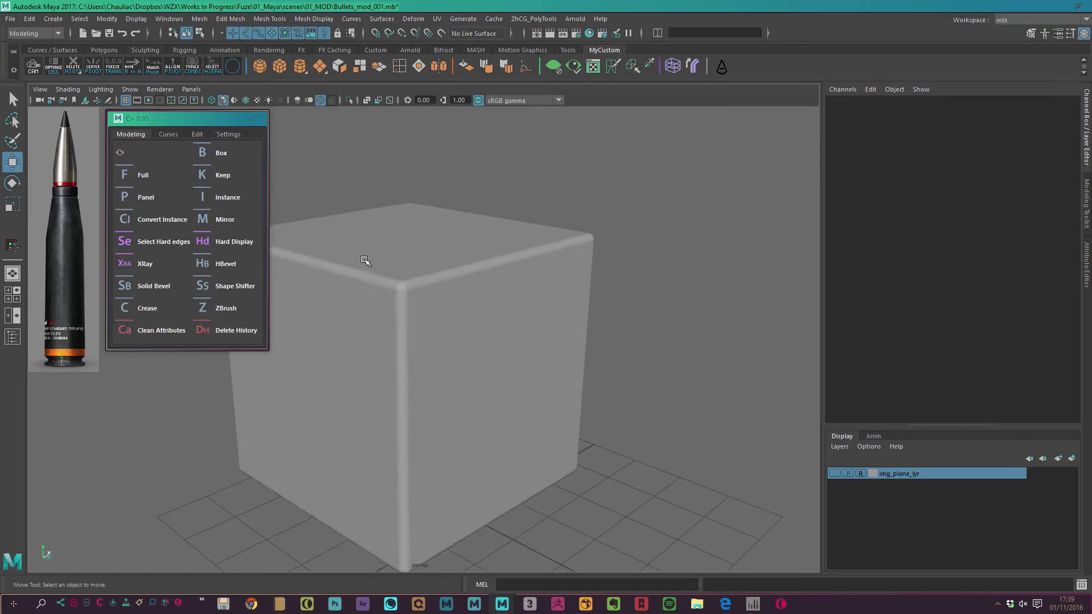
click(443, 256)
scroll(480, 220, up, 3)
scroll(481, 220, up, 2)
alt+middle_drag(480, 220, 522, 241)
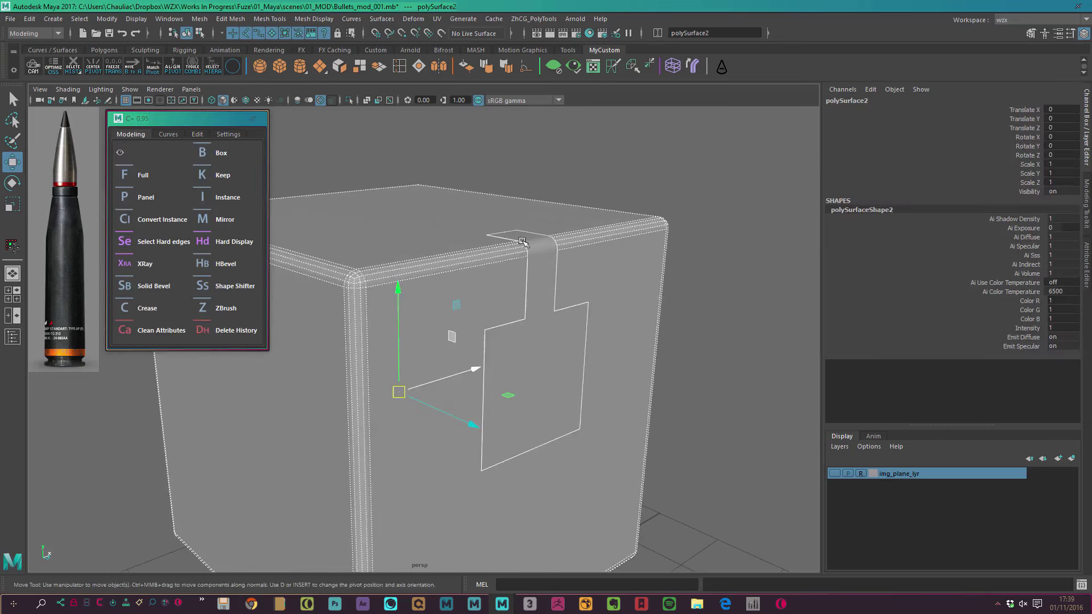
ctrl+click(464, 226)
click(459, 221)
ctrl+click(460, 237)
click(543, 253)
click(463, 247)
click(449, 252)
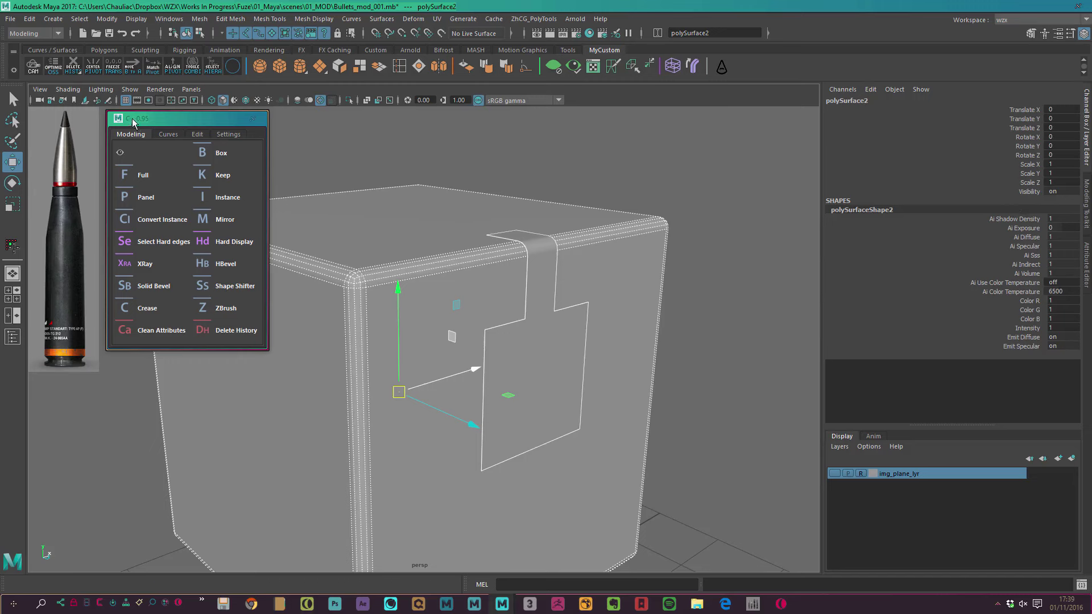
mouse_move(439, 215)
alt+mouse_down()
mouse_move(364, 221)
mouse_move(307, 106)
mouse_move(560, 378)
alt+mouse_up()
- Scale a new cube into a thin tall slab near the box
click(357, 223)
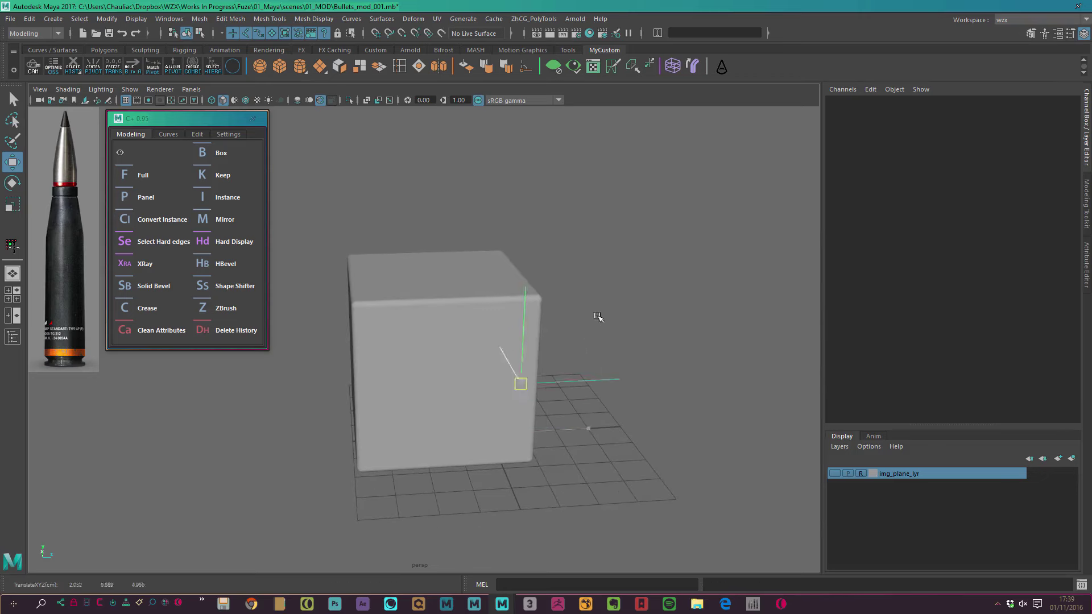
mouse_move(642, 298)
mouse_down()
mouse_move(497, 213)
mouse_move(431, 222)
mouse_up()
key(r)
mouse_move(368, 245)
mouse_down()
mouse_move(414, 219)
mouse_move(392, 230)
mouse_up()
drag(466, 240, 419, 241)
key(w)
- Position the slab over the bevelled box's top corner
alt+middle_drag(335, 259, 415, 270)
middle_drag(489, 196, 517, 202)
alt+drag(517, 202, 483, 195)
middle_drag(484, 195, 441, 195)
mouse_move(441, 195)
alt+right_down()
mouse_move(574, 257)
mouse_move(529, 262)
alt+right_up()
mouse_move(529, 262)
alt+mouse_down()
mouse_move(546, 302)
mouse_move(512, 239)
alt+mouse_up()
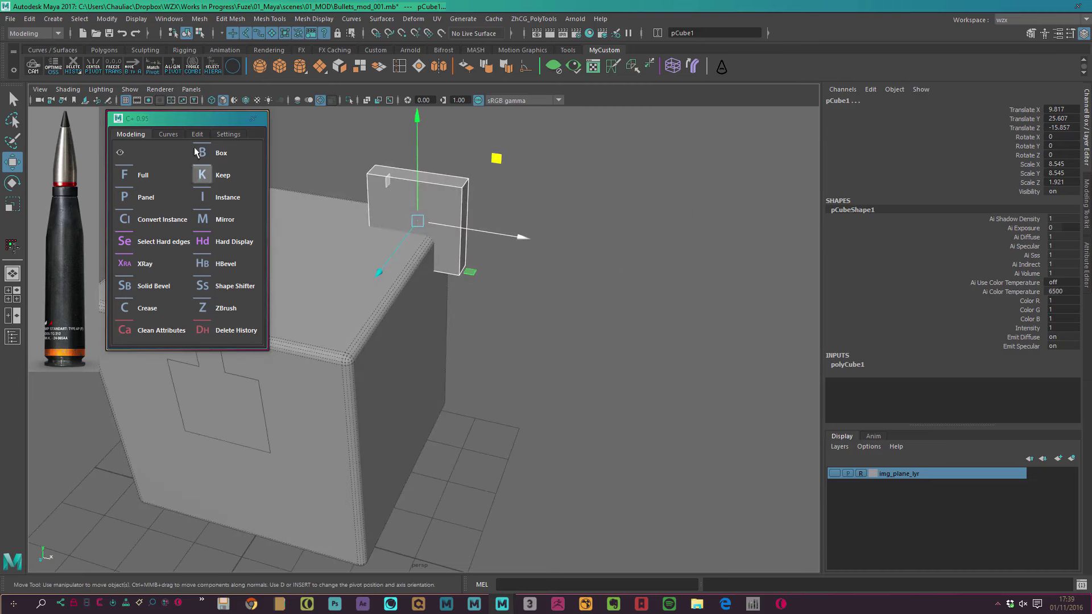
- Cut the slab from the box with a C+ Full boolean difference, then lower the cutter slightly
click(139, 175)
mouse_move(528, 307)
alt+mouse_down()
mouse_move(543, 325)
mouse_move(579, 294)
alt+mouse_up()
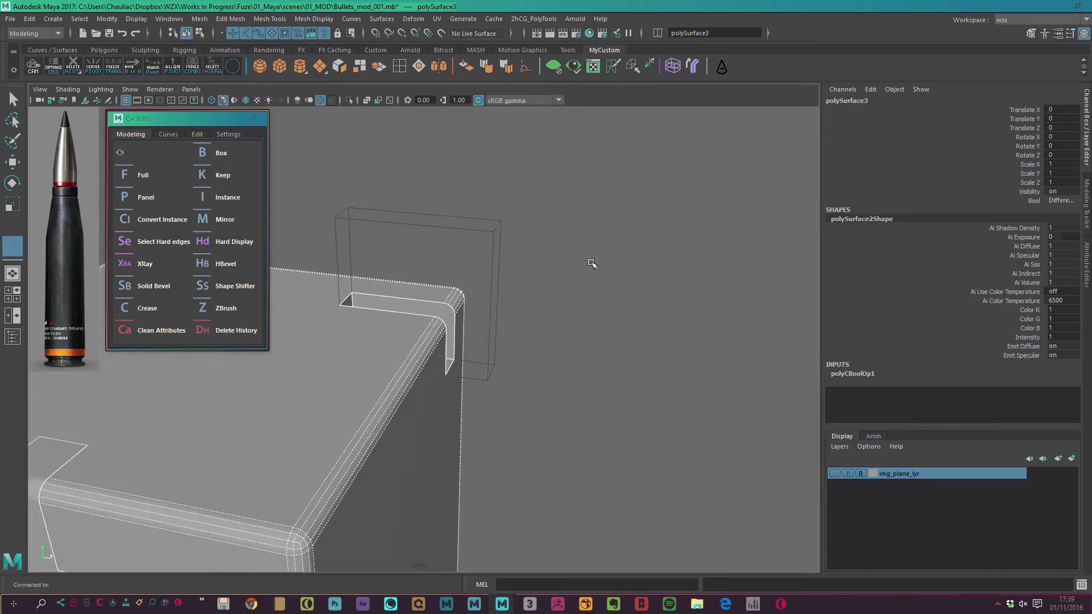
click(648, 219)
click(499, 244)
key(w)
drag(417, 199, 494, 191)
- Show the Outliner, resized and placed beside the viewport
key(shift+o)
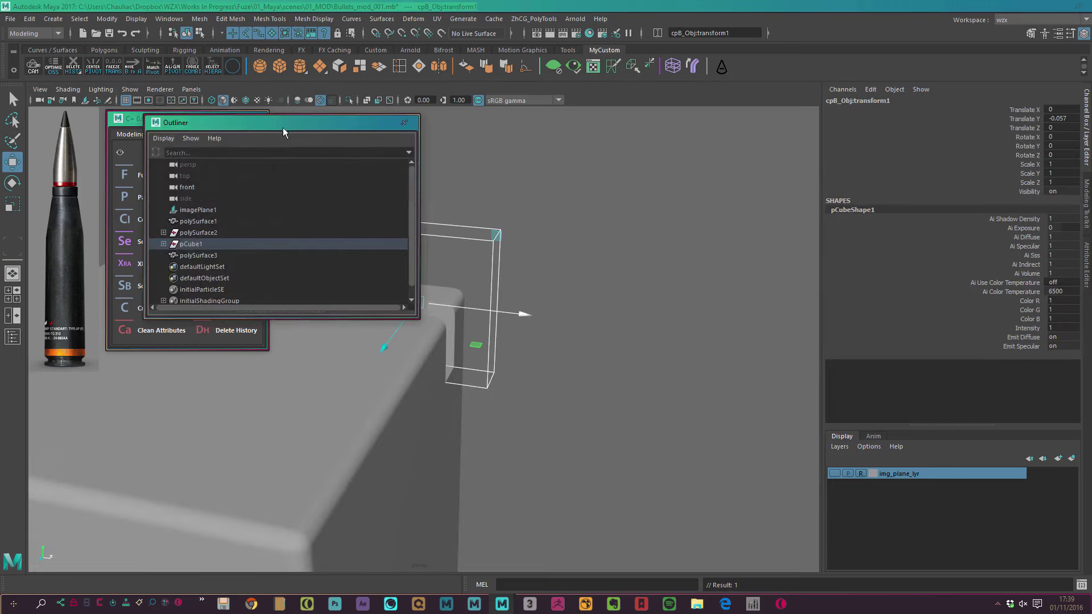
drag(282, 127, 701, 130)
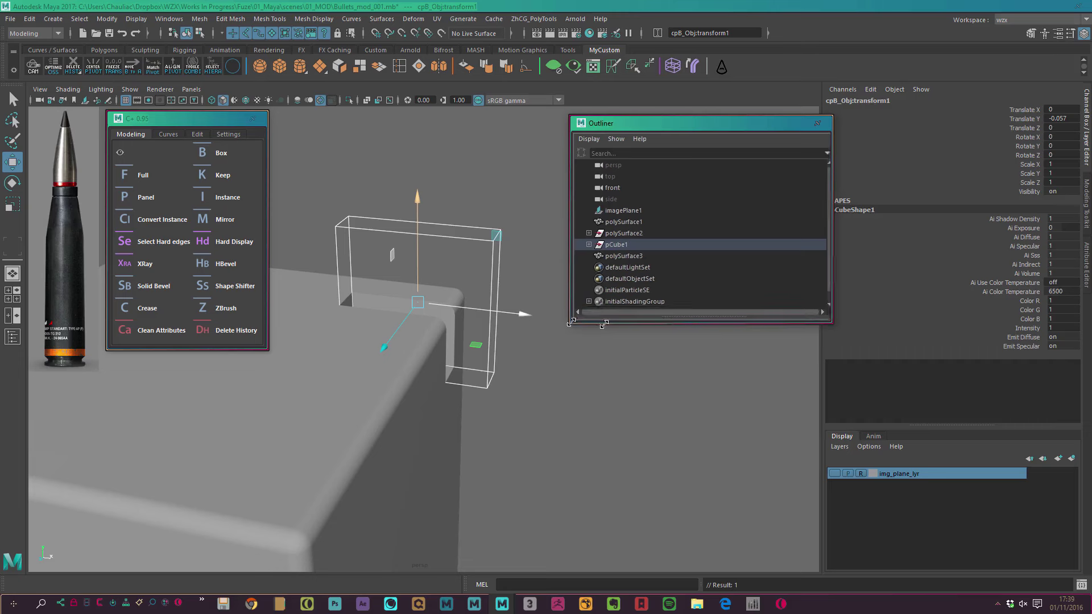
drag(563, 321, 711, 367)
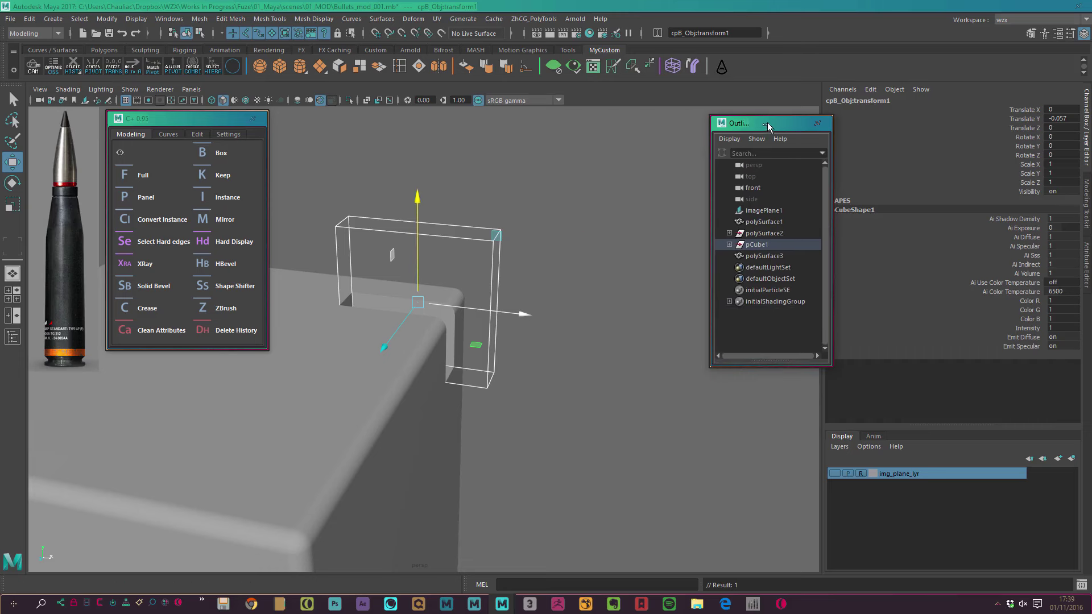
drag(739, 126, 673, 132)
- Strip the C+ attributes from polySurface3 and delete its construction history
alt+drag(565, 212, 360, 312)
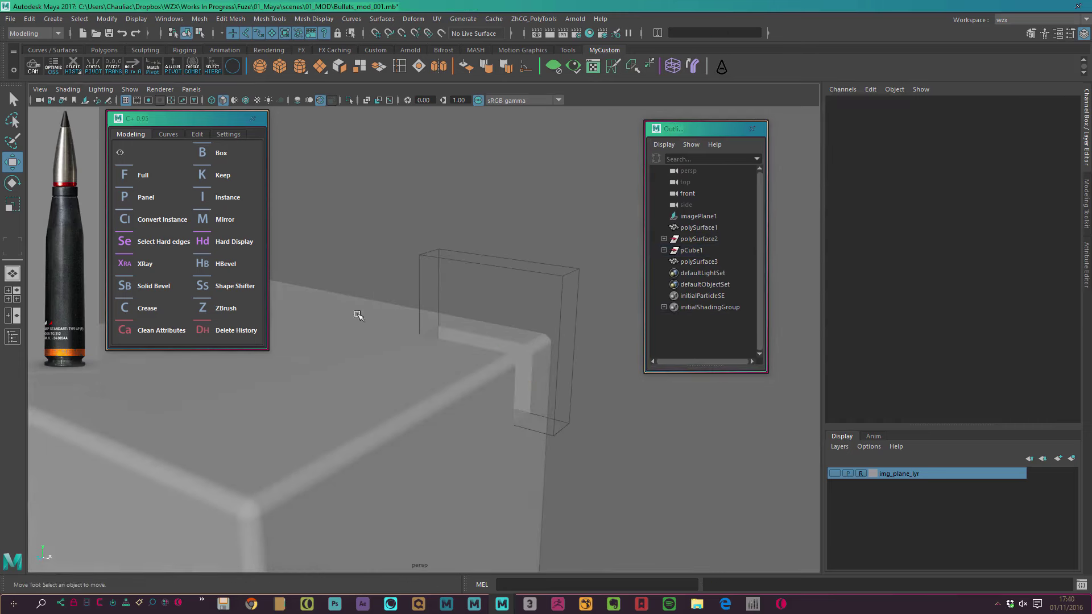
click(360, 312)
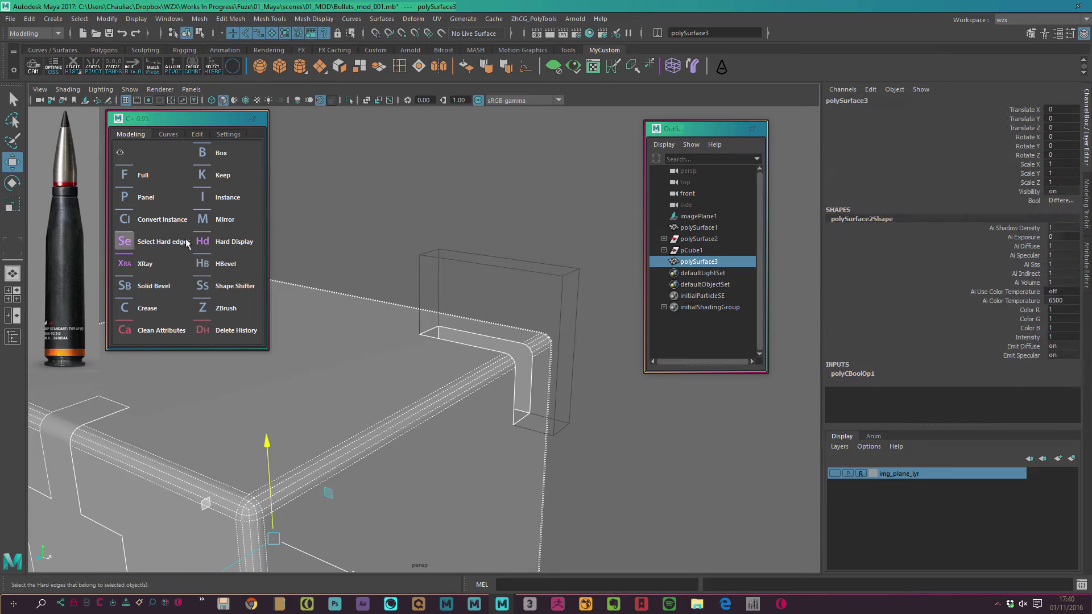
click(161, 330)
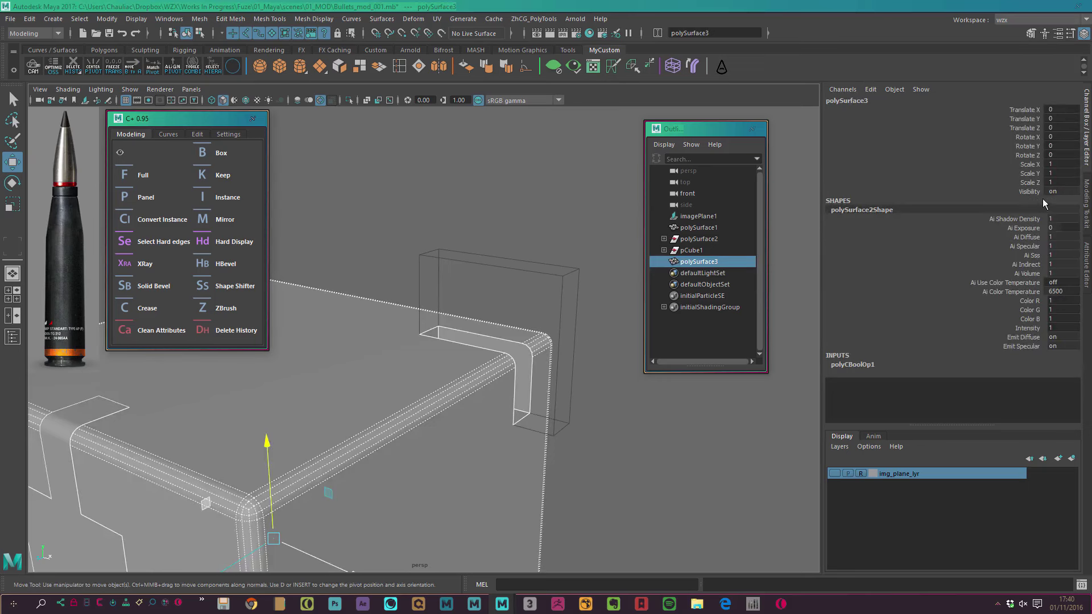
click(254, 336)
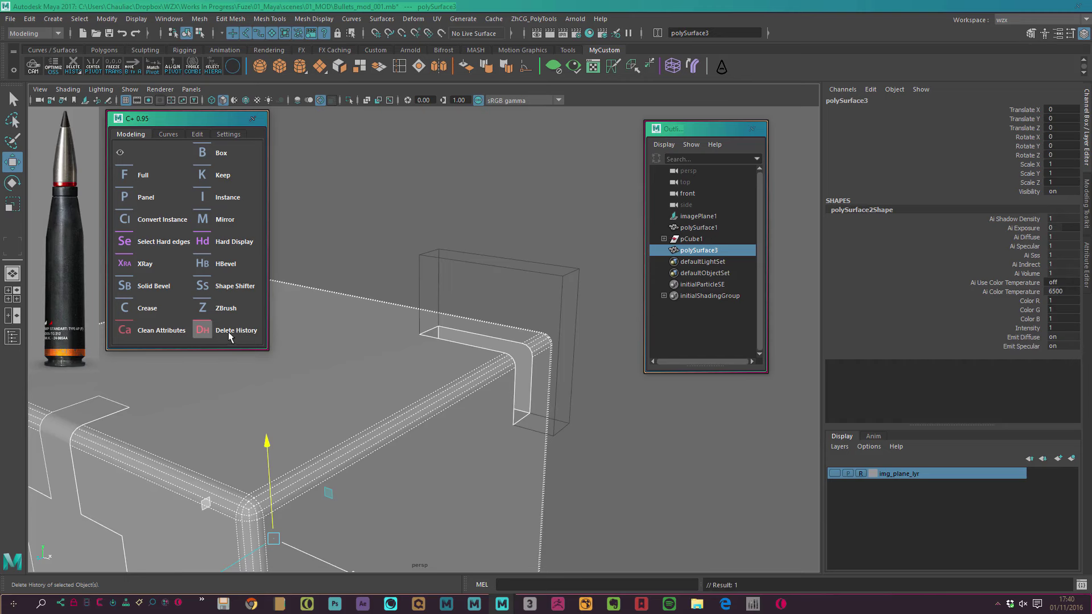
key(ctrl+z)
click(357, 227)
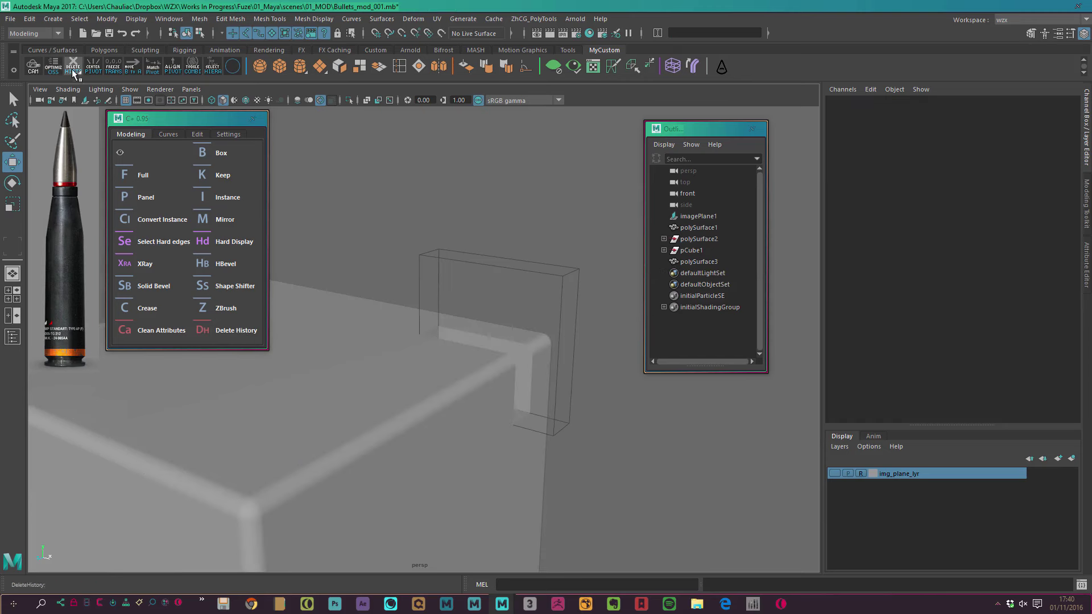
click(73, 72)
- Run Optimize Scene Size and confirm it to remove the cutter
alt+right_drag(507, 260, 335, 205)
mouse_move(336, 205)
alt+mouse_down()
mouse_move(414, 250)
mouse_move(503, 226)
mouse_move(546, 281)
alt+mouse_up()
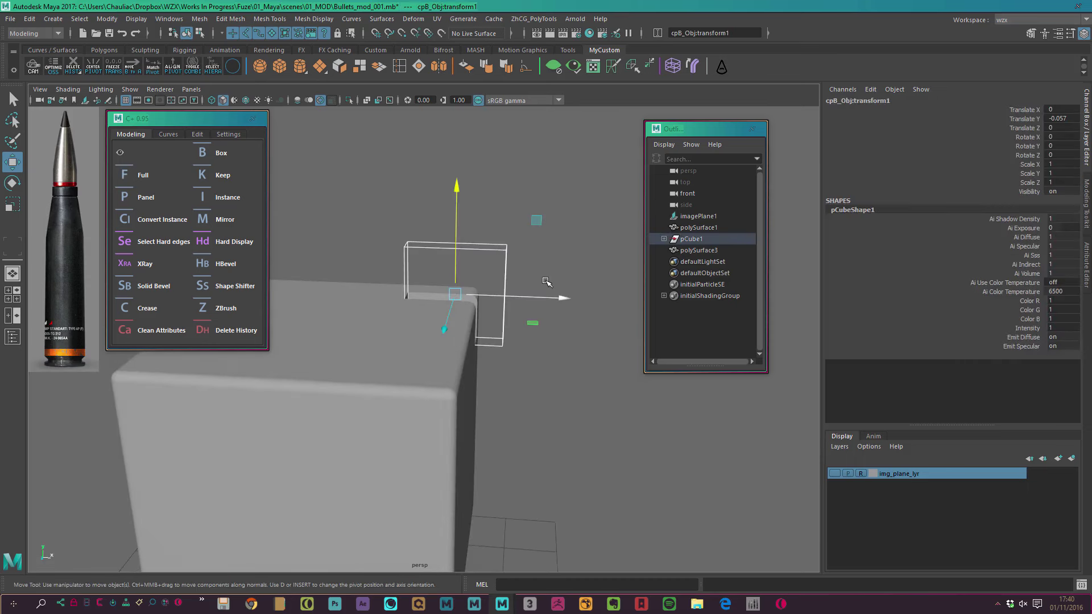
click(546, 282)
alt+drag(487, 224, 455, 256)
click(52, 66)
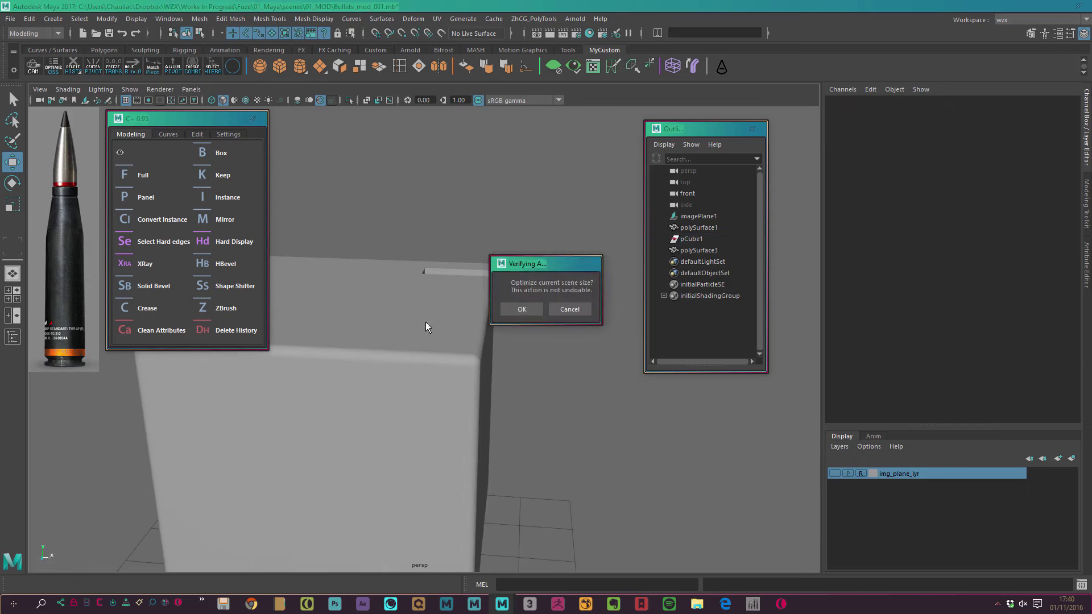
click(522, 309)
- Select the finished box and close the Outliner to view the whole cube
click(682, 238)
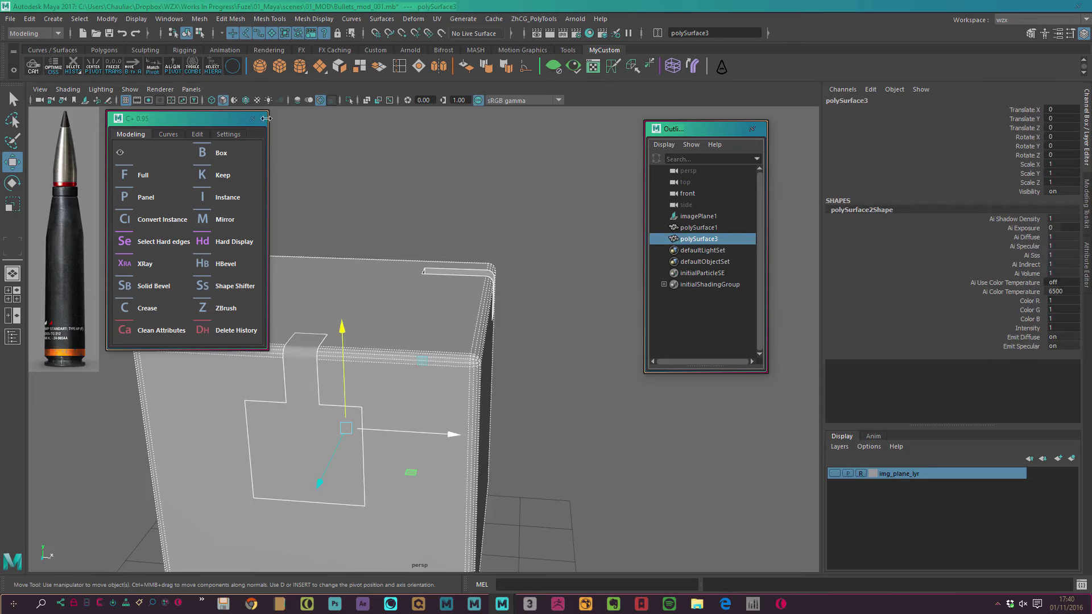
click(752, 128)
alt+drag(711, 170, 574, 216)
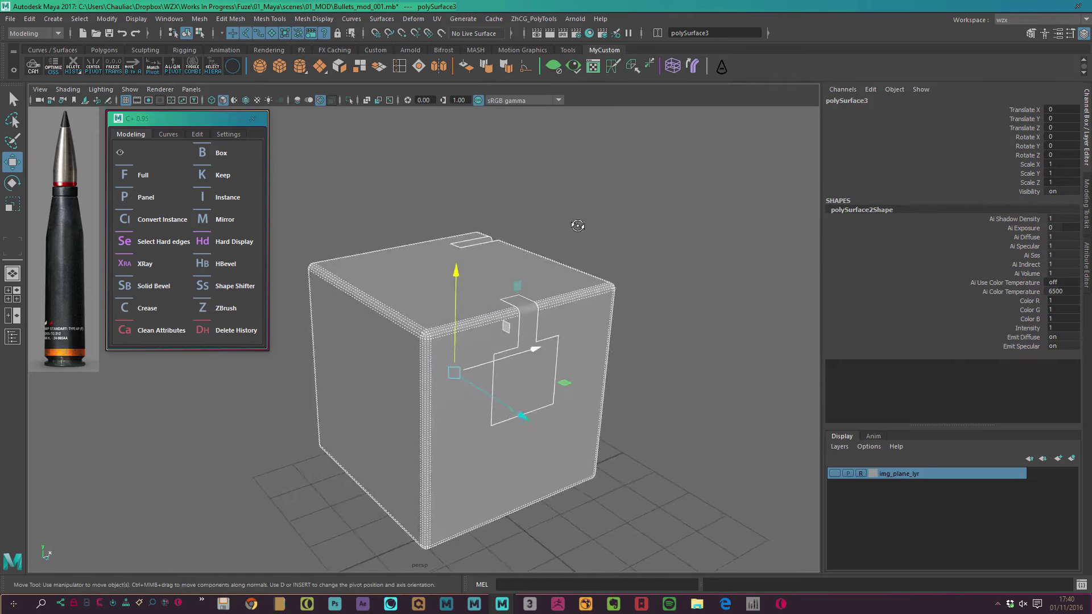